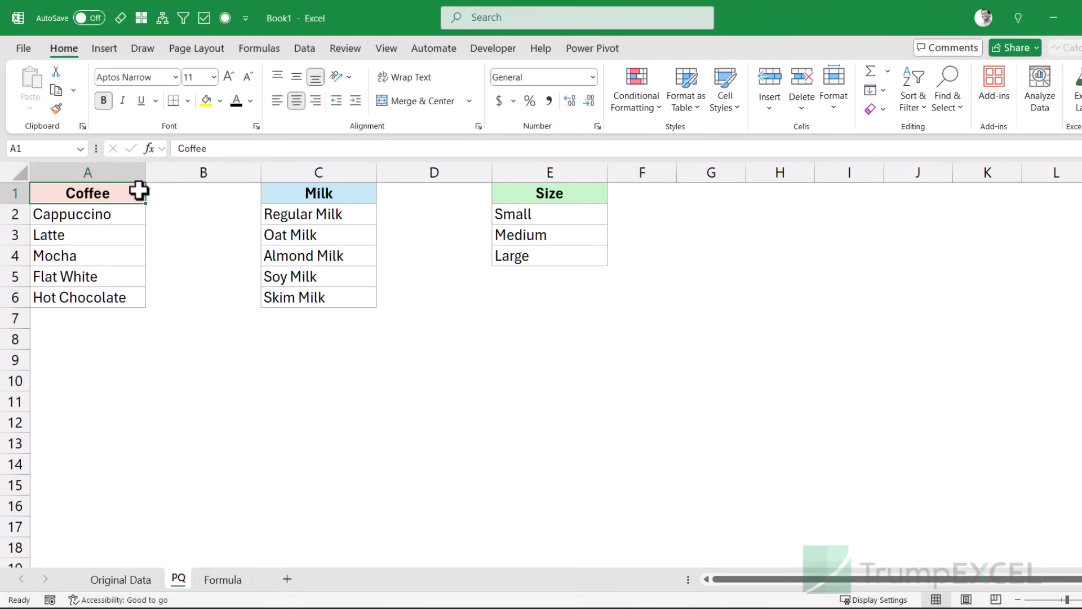
Examine the items in the Coffee, Milk and Size lists on the PQ sheet
drag(125, 213, 117, 291)
drag(273, 215, 294, 296)
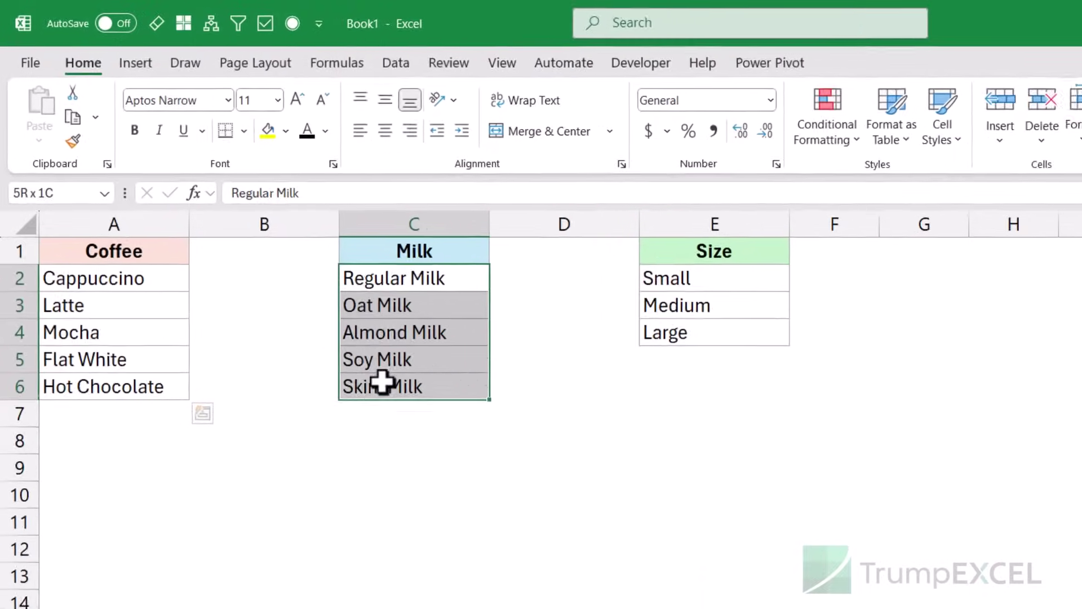
drag(704, 276, 704, 325)
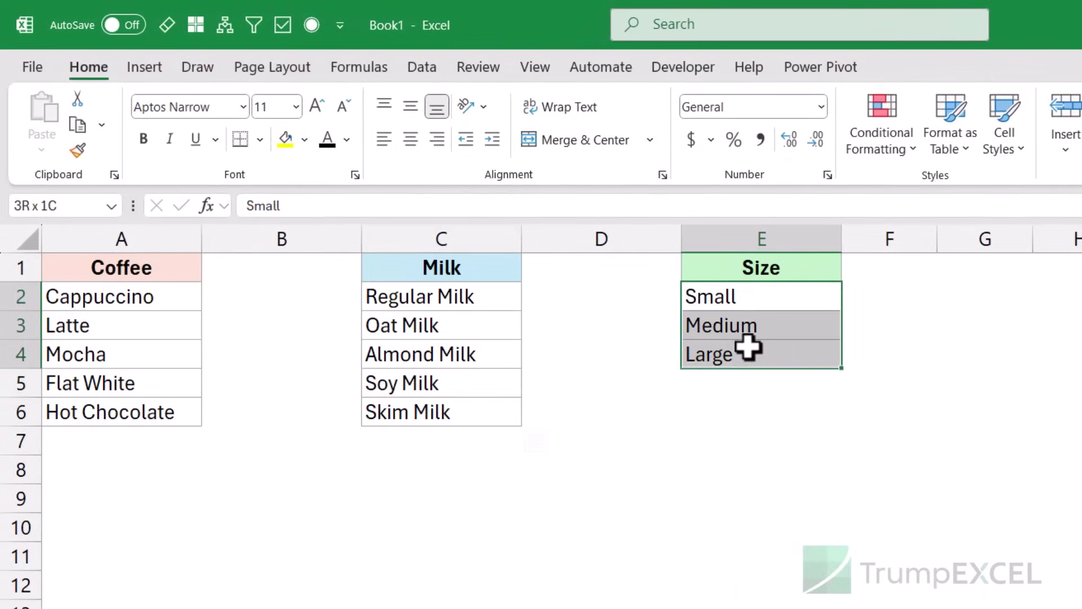
click(166, 268)
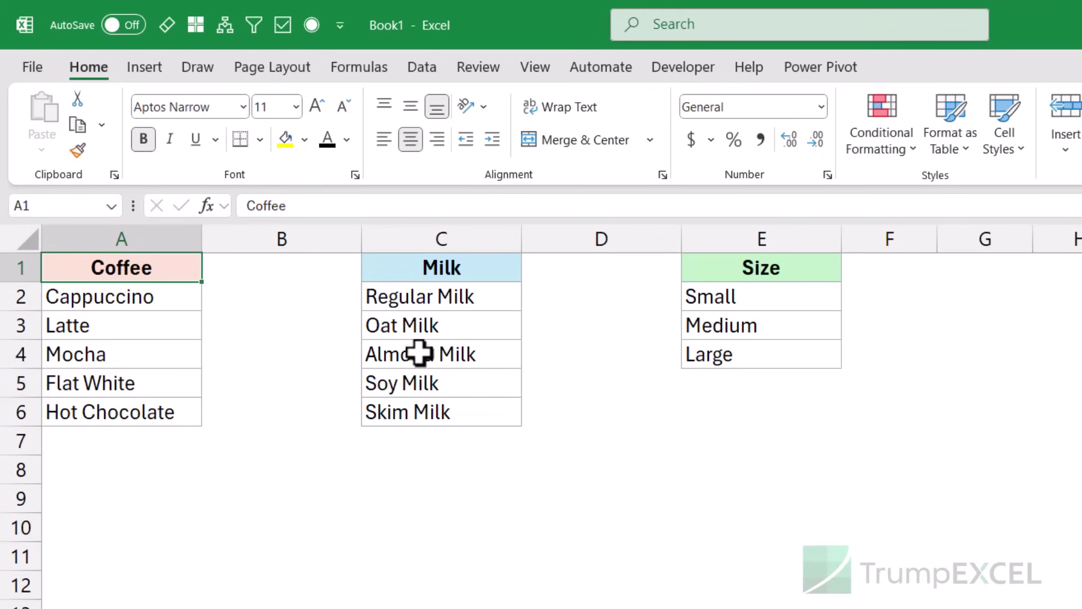
drag(172, 305, 172, 413)
drag(395, 297, 406, 414)
drag(705, 295, 715, 350)
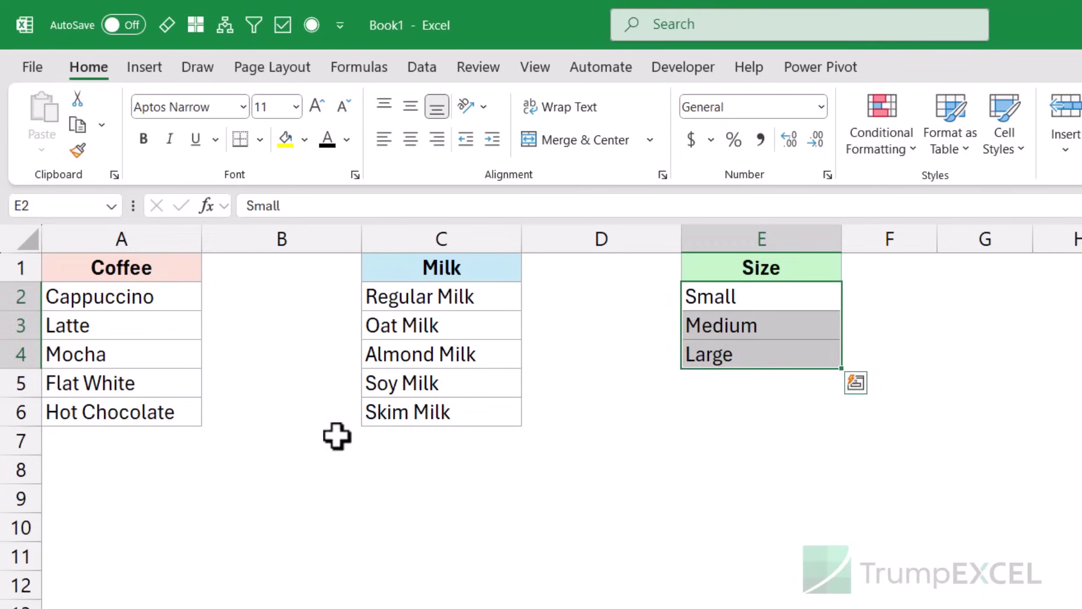
click(170, 473)
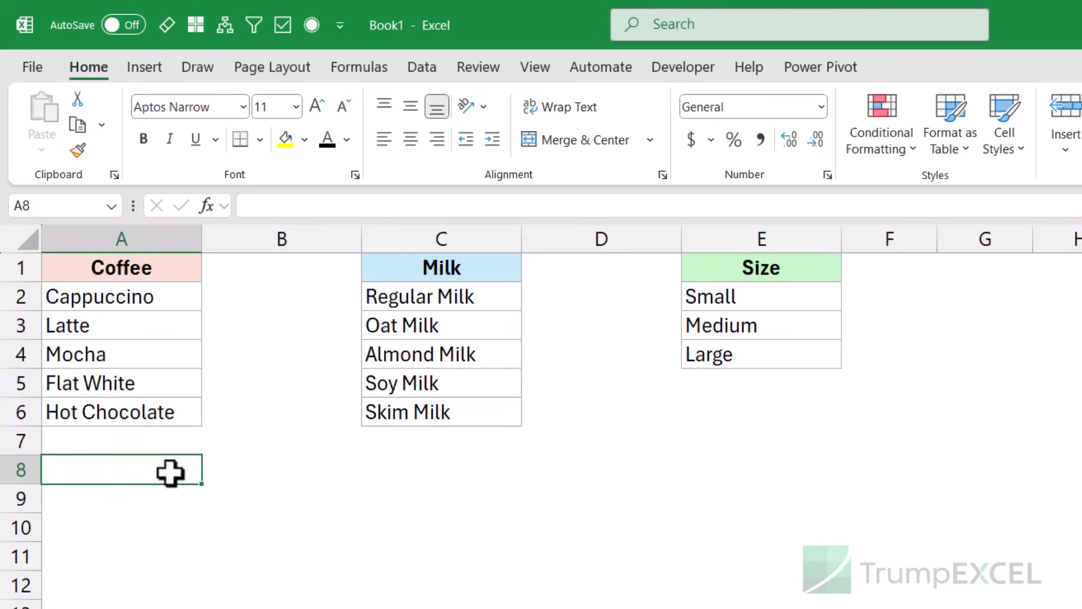
drag(167, 273, 156, 400)
Convert the Coffee list in A1:A6 into an Excel table with headers
click(159, 353)
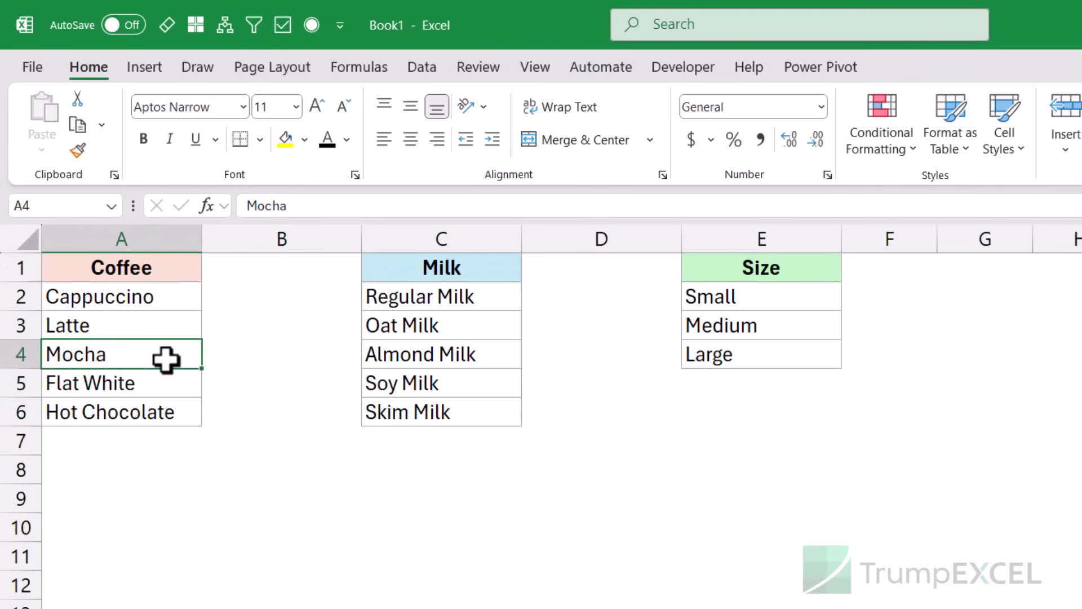
key(ctrl+t)
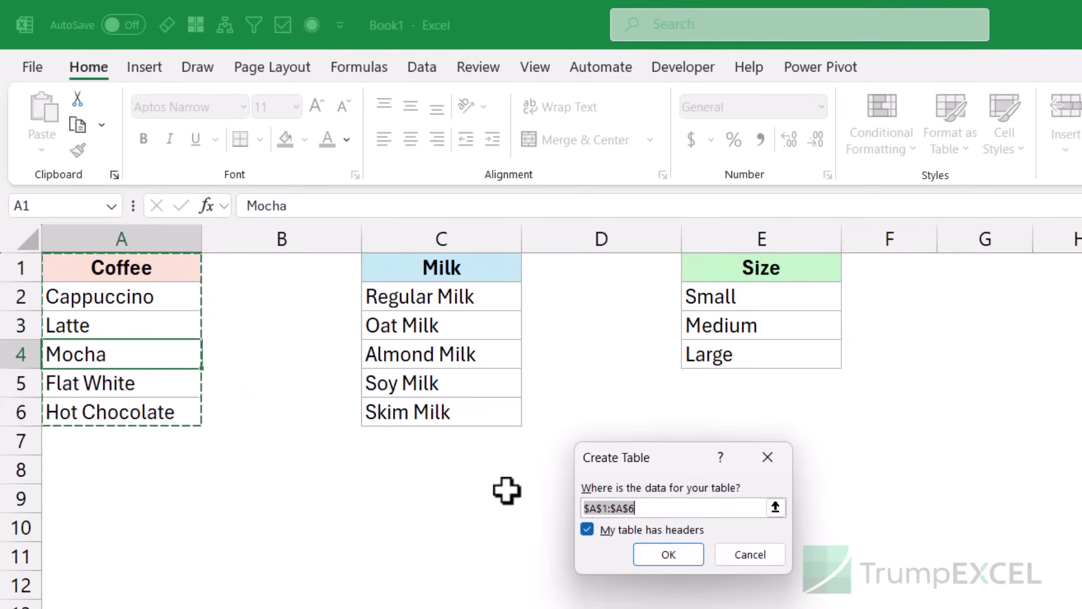
click(665, 558)
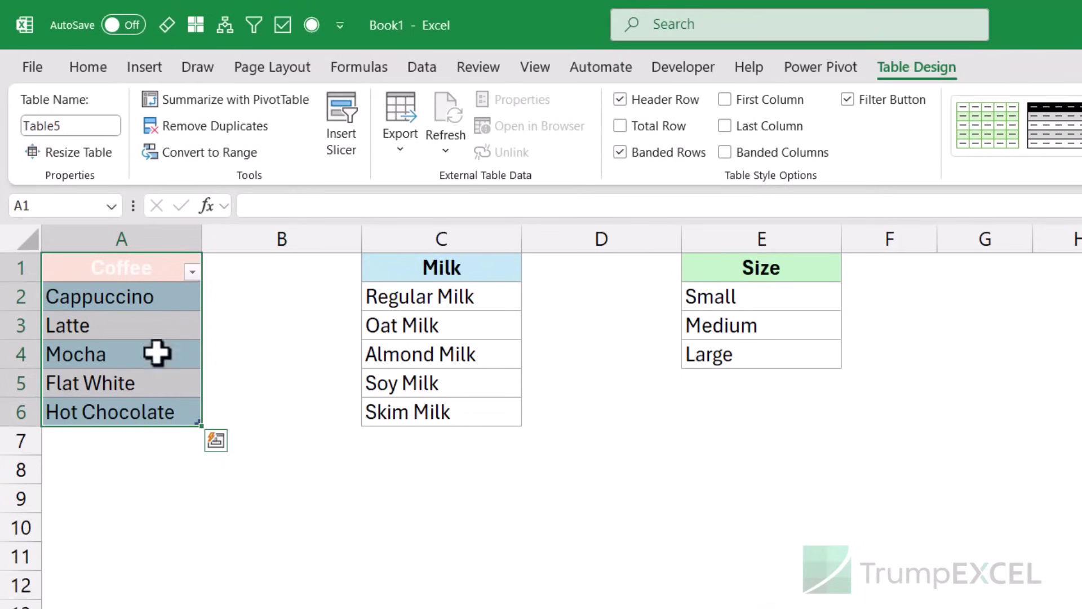
click(145, 263)
drag(153, 295, 141, 405)
drag(392, 271, 367, 295)
Rename the table holding the coffee list as Coffee
click(126, 295)
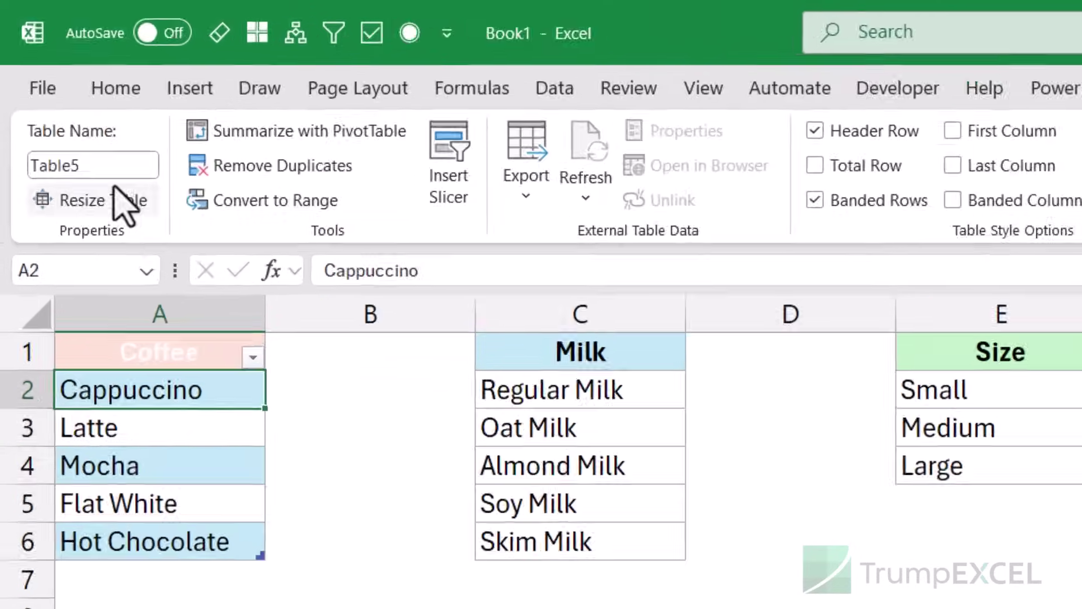
click(59, 130)
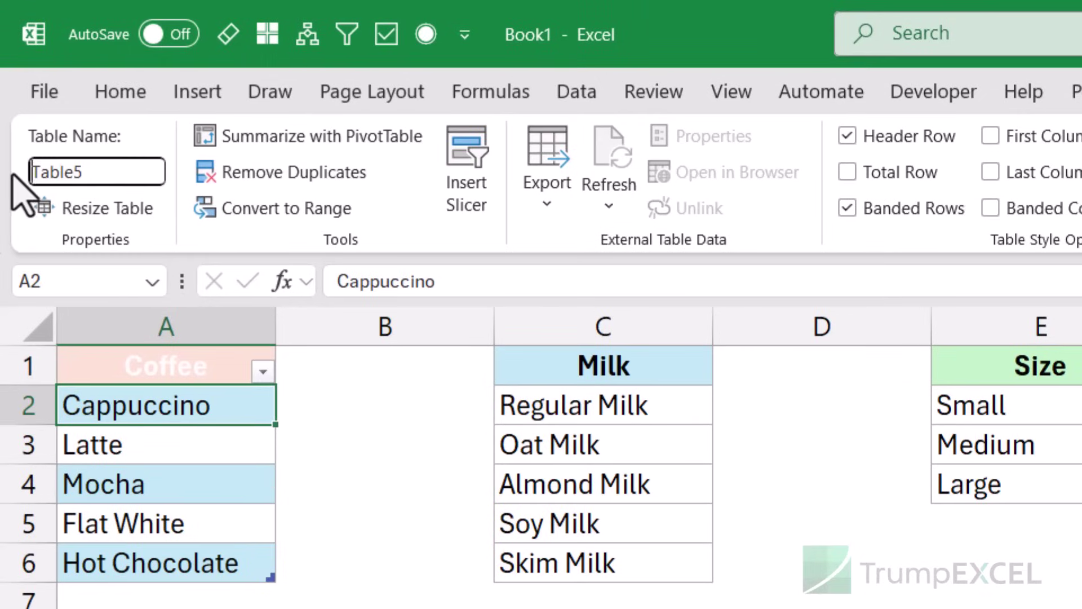
double_click(89, 175)
text(Coffee)
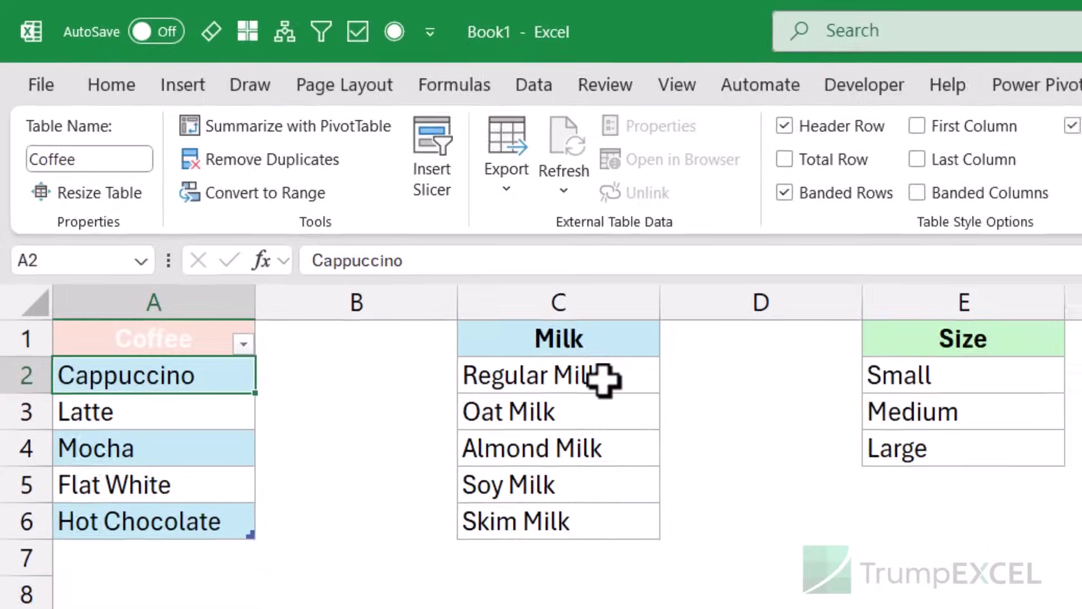
Convert the Milk list in column C into a table with headers and name it Milk
click(668, 404)
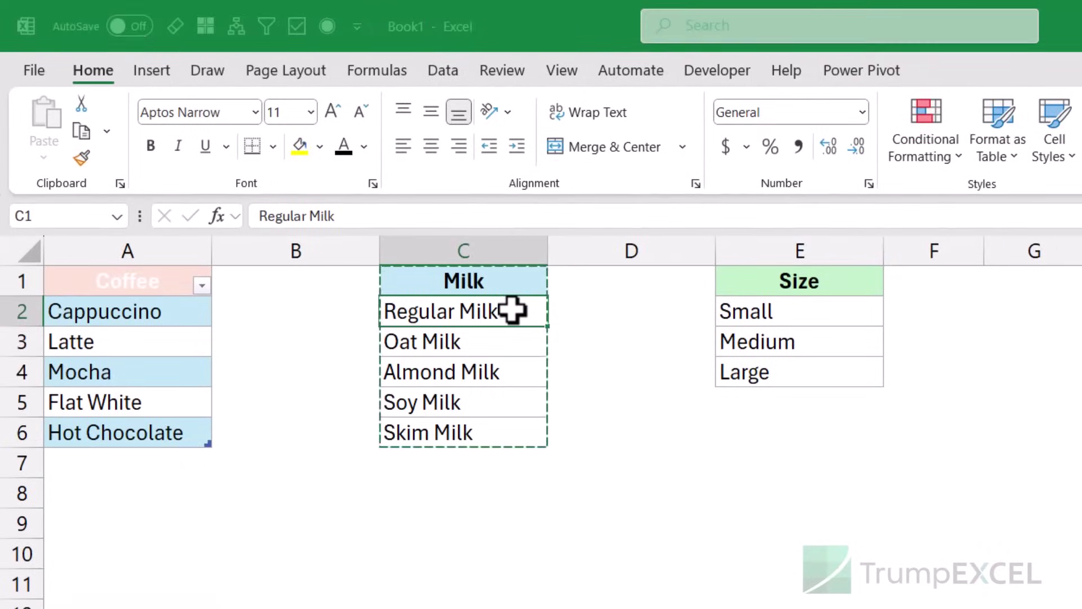
key(ctrl+t)
key(Return)
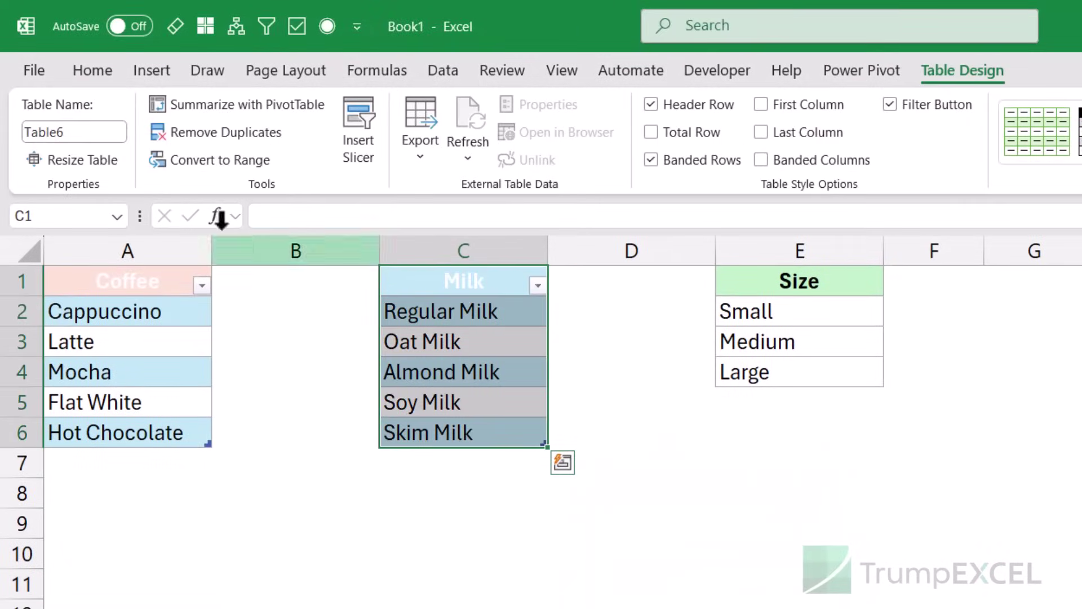
click(78, 135)
text(Mi)
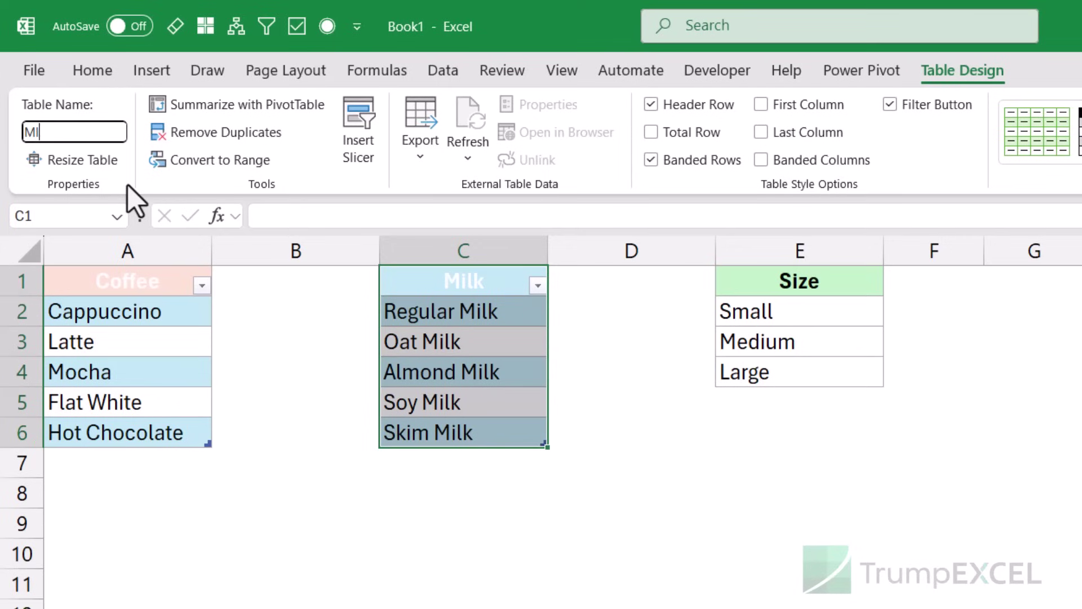
text(lk)
key(Return)
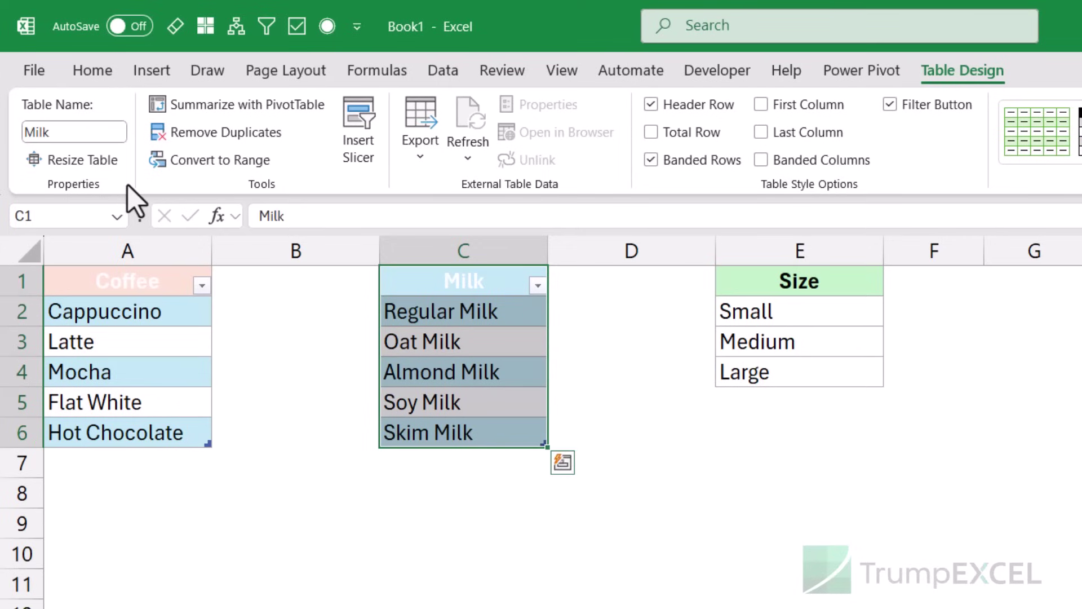
Convert the Size list in E1:E4 into a table with headers and name it Sizes
click(823, 313)
key(ctrl+t)
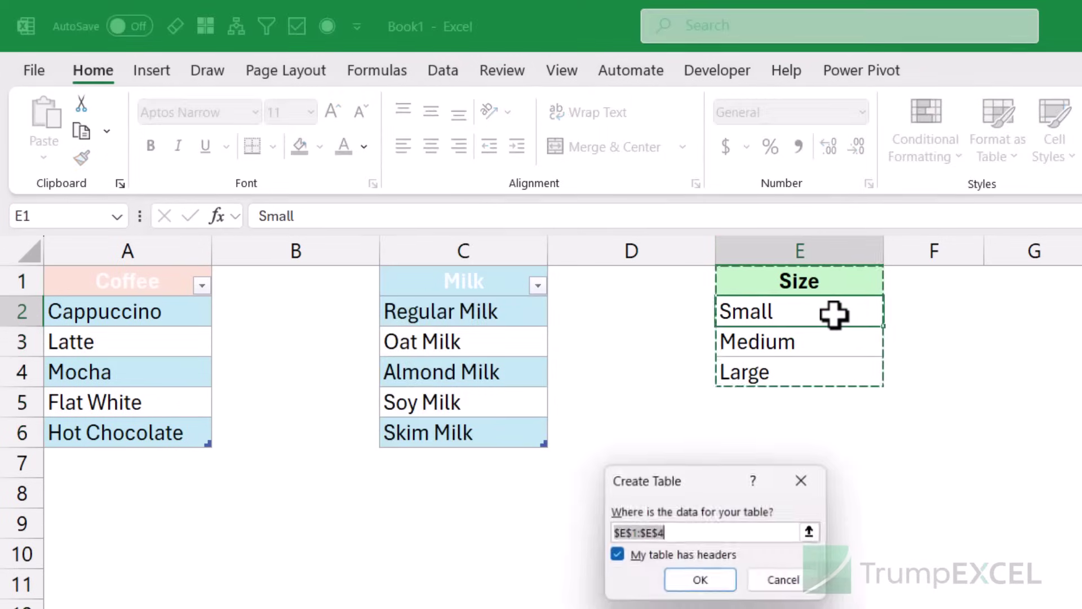
key(Return)
click(74, 133)
text(Sizes)
key(Return)
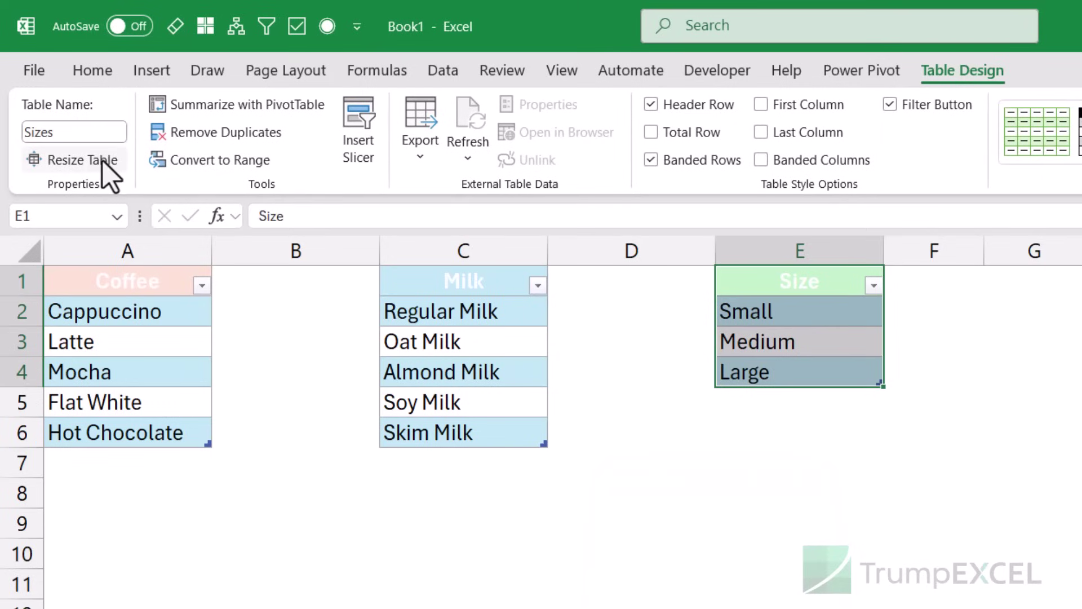
Change the font colour of the Coffee, Milk and Size table headers to black
click(148, 289)
click(95, 73)
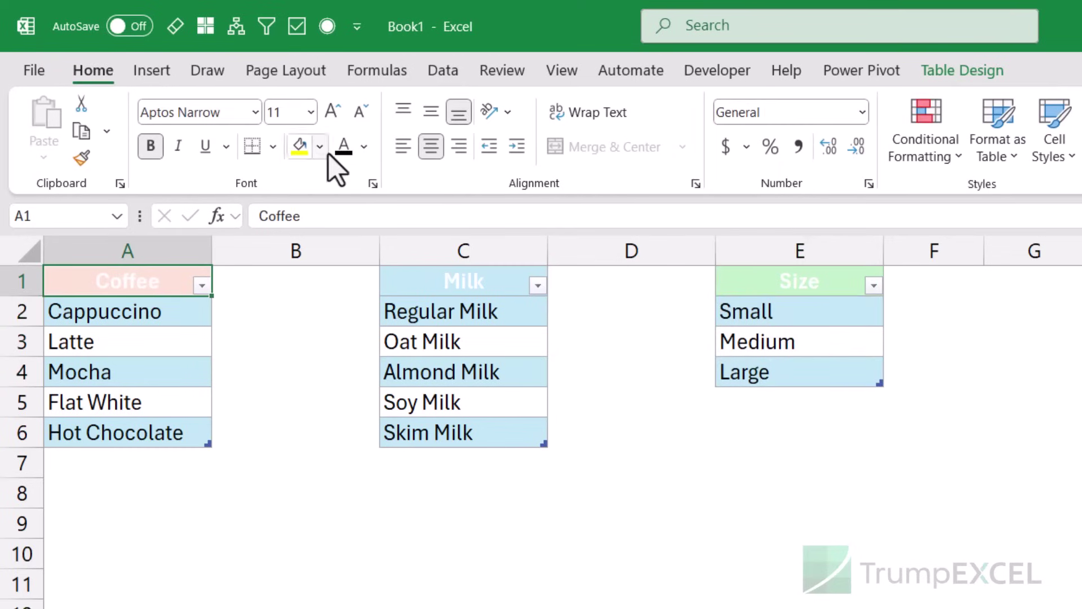
click(343, 145)
click(443, 277)
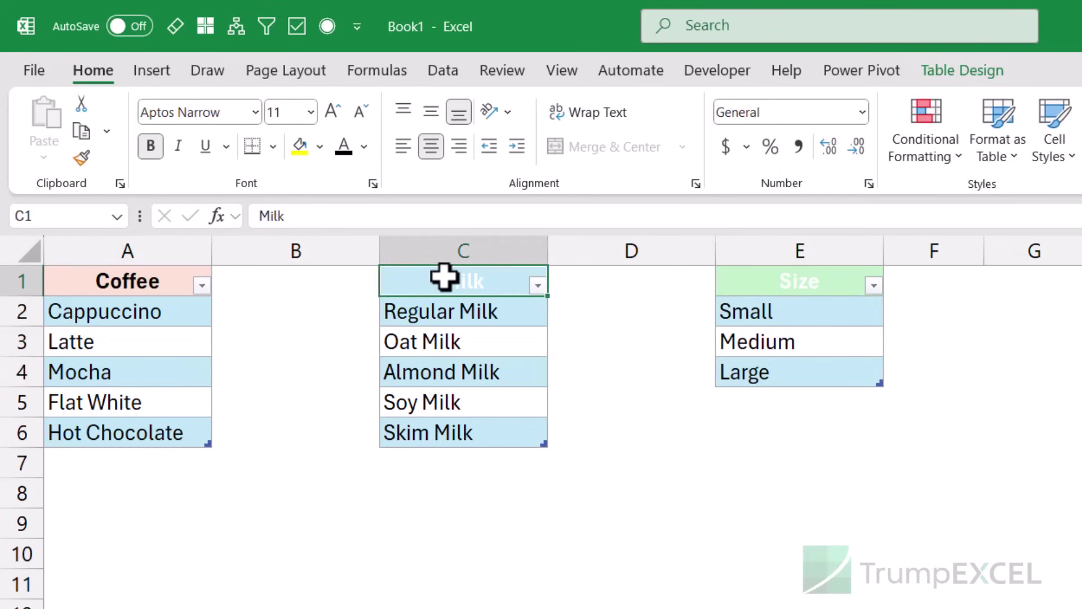
key(F4)
click(739, 286)
key(F4)
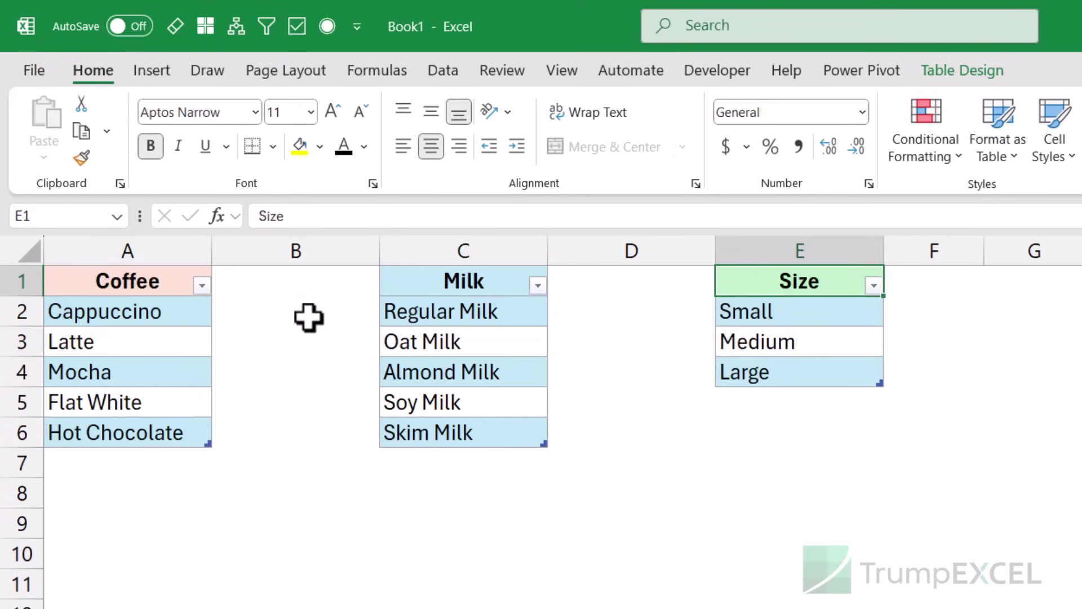
Create a Power Query query from the Coffee table using From Table/Range
click(152, 321)
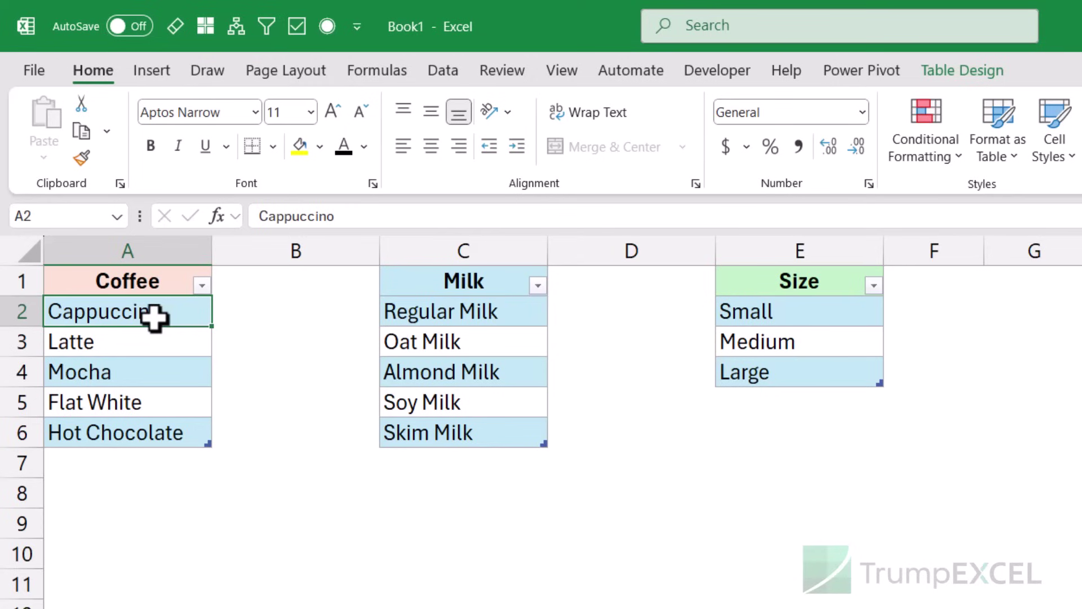
click(444, 70)
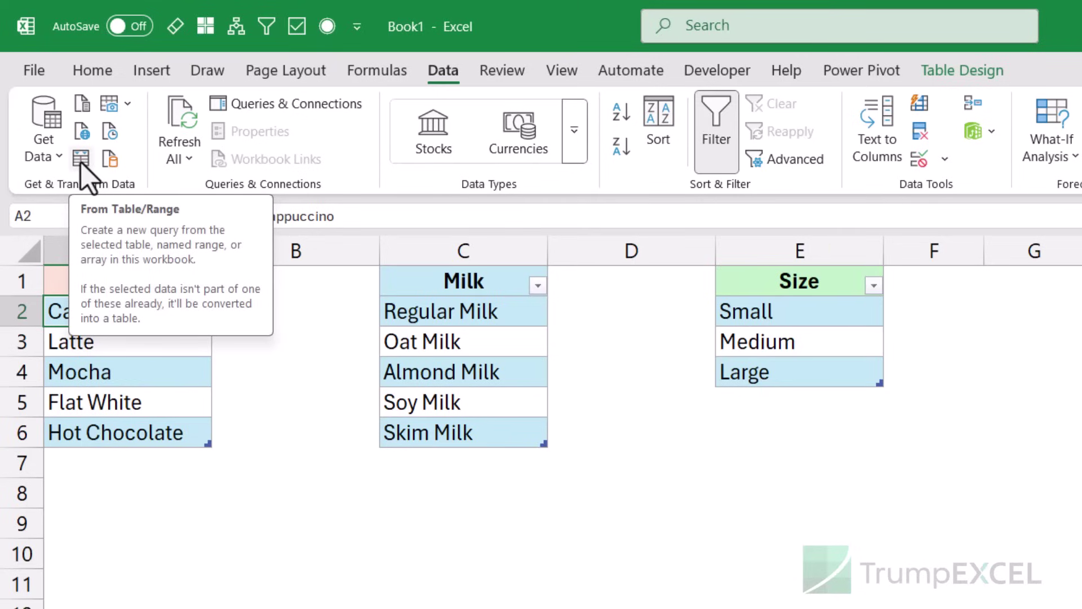
click(48, 164)
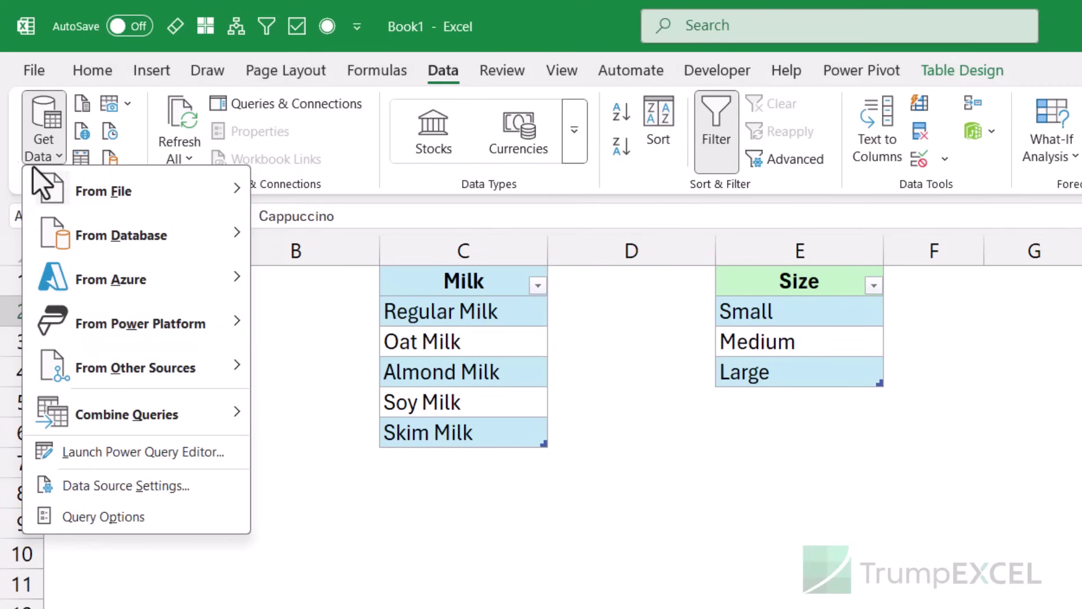
mouse_move(144, 377)
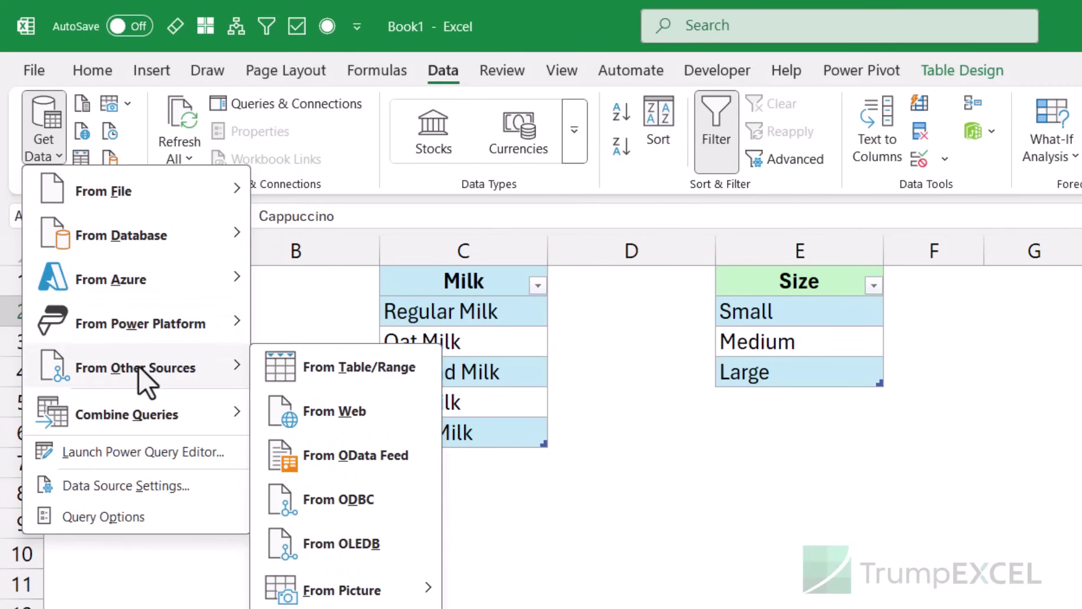
click(347, 372)
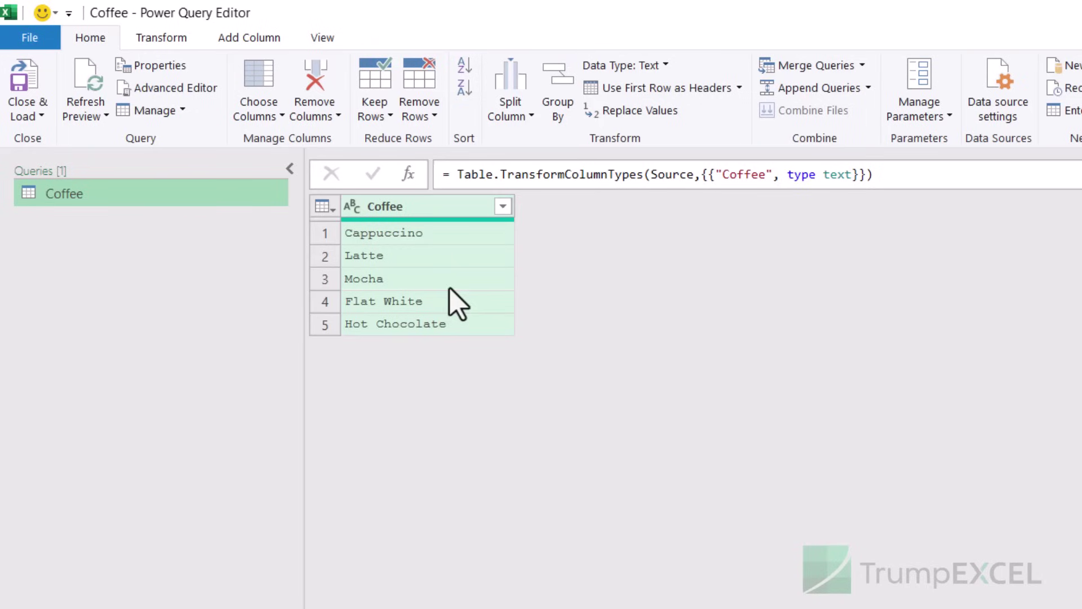
Close the query editor and load the Coffee query with Only Create Connection
click(22, 119)
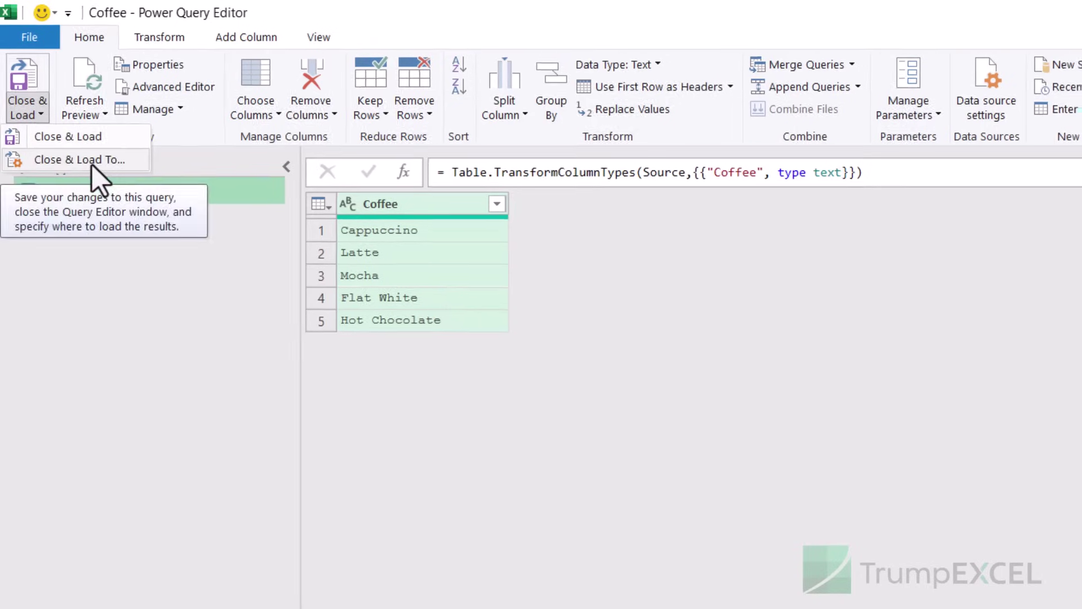
click(93, 164)
click(594, 439)
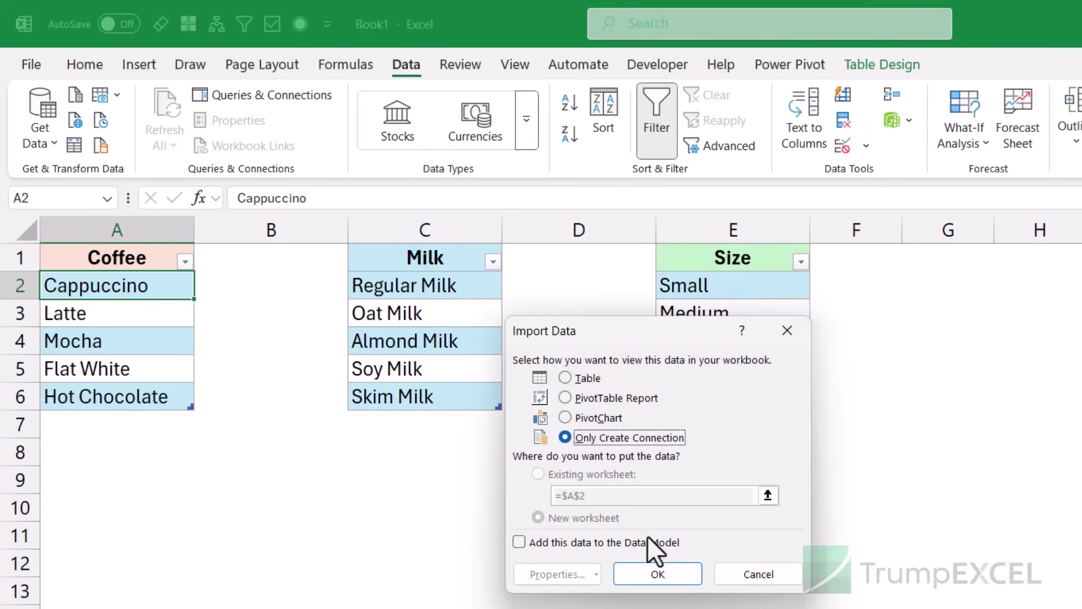
click(648, 573)
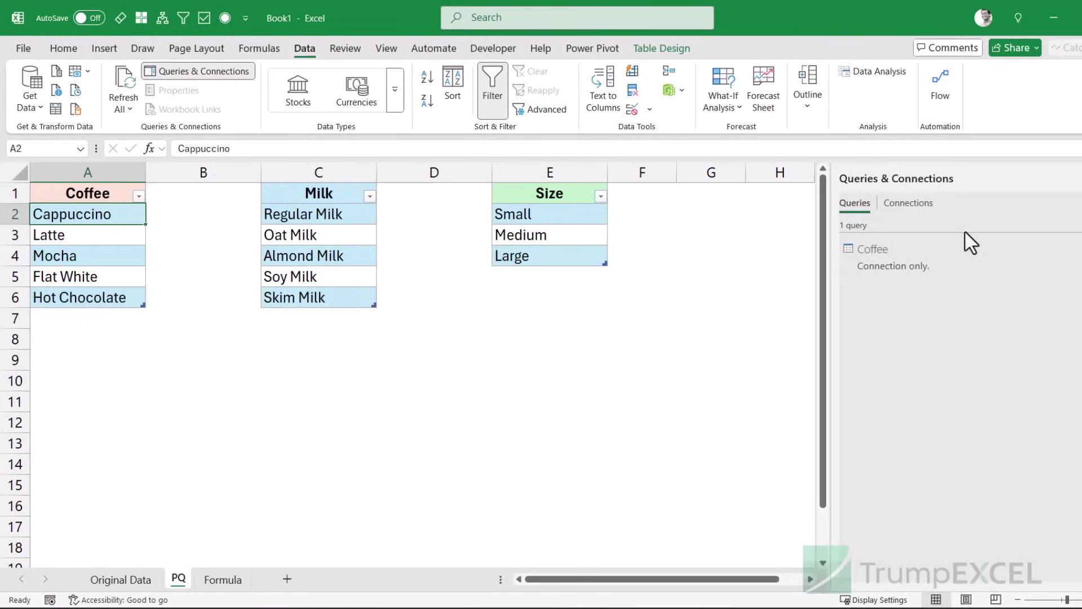
mouse_move(894, 261)
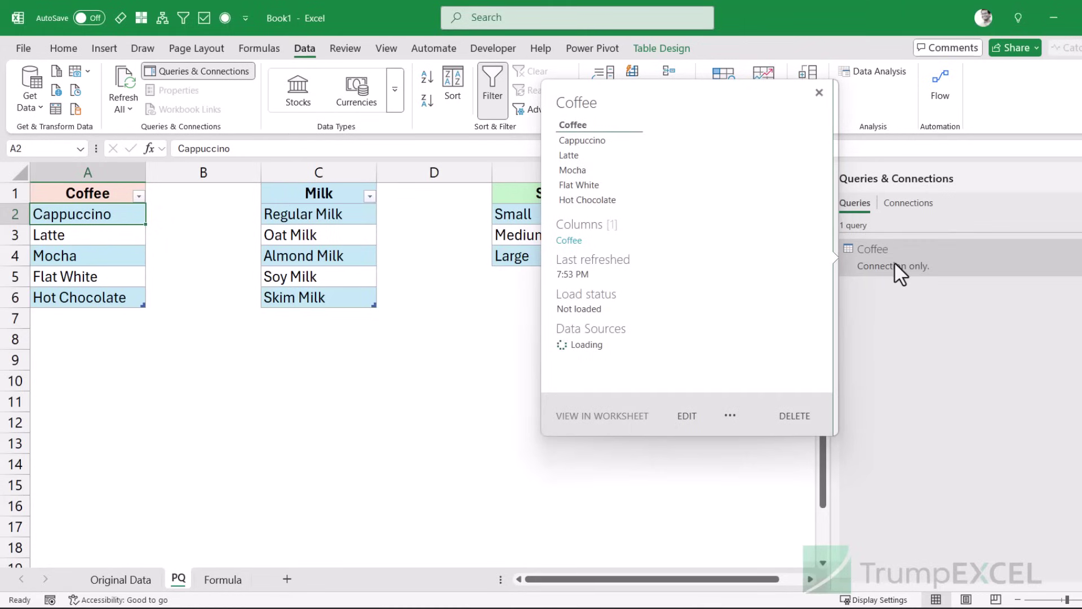
Create a query from the Milk table and load it with Only Create Connection
click(307, 216)
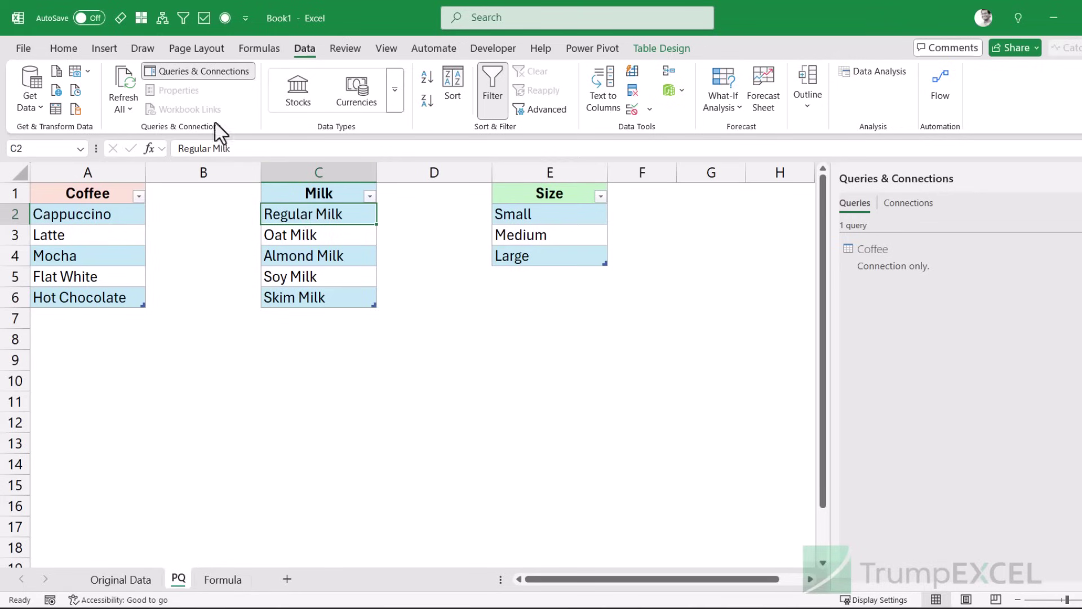
key(alt+F12)
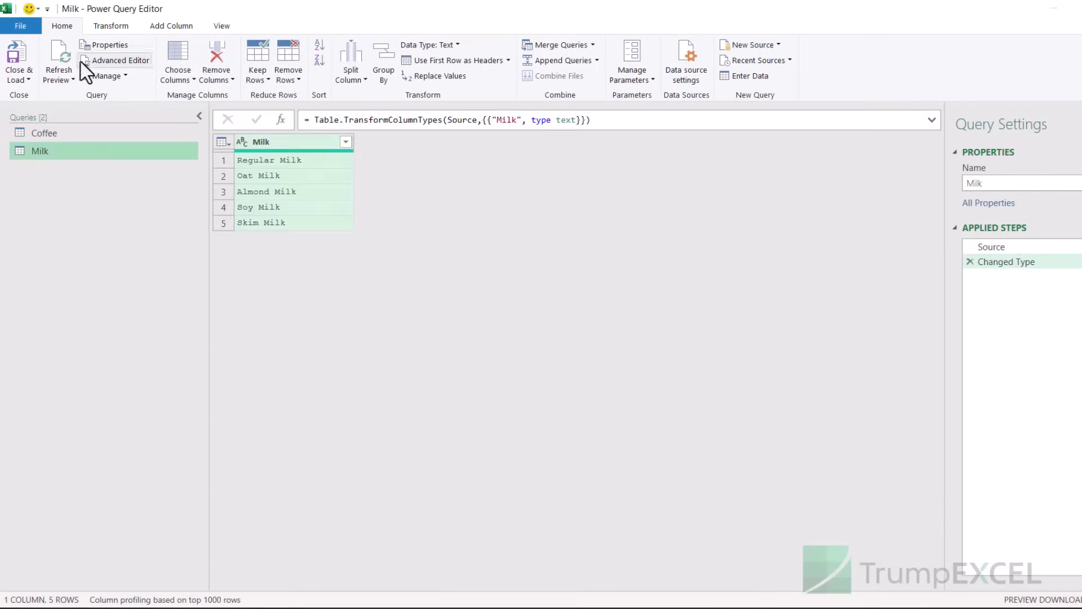
click(23, 82)
click(31, 111)
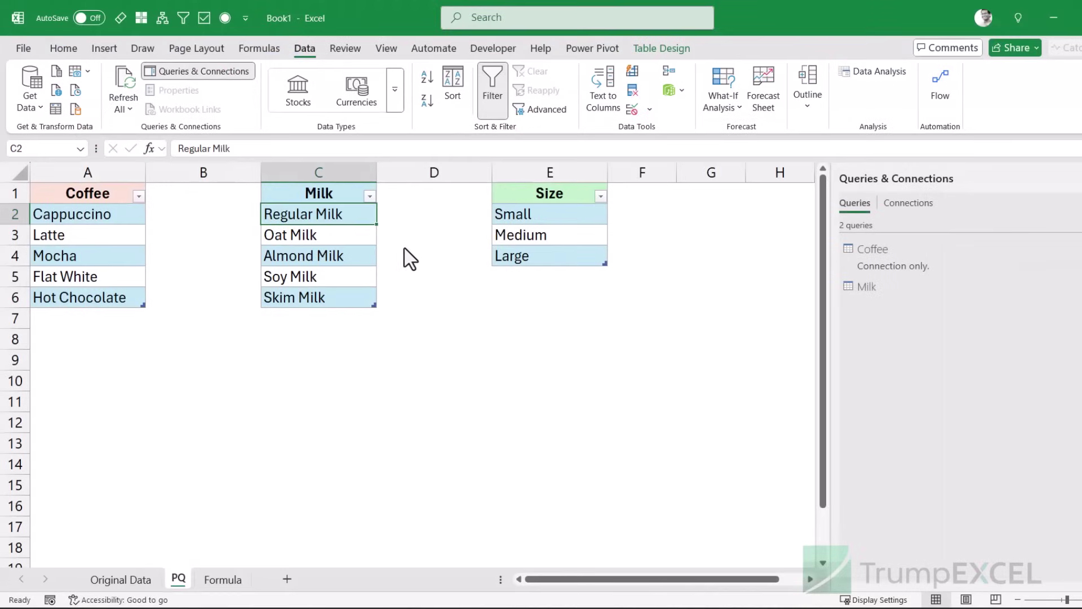
click(444, 332)
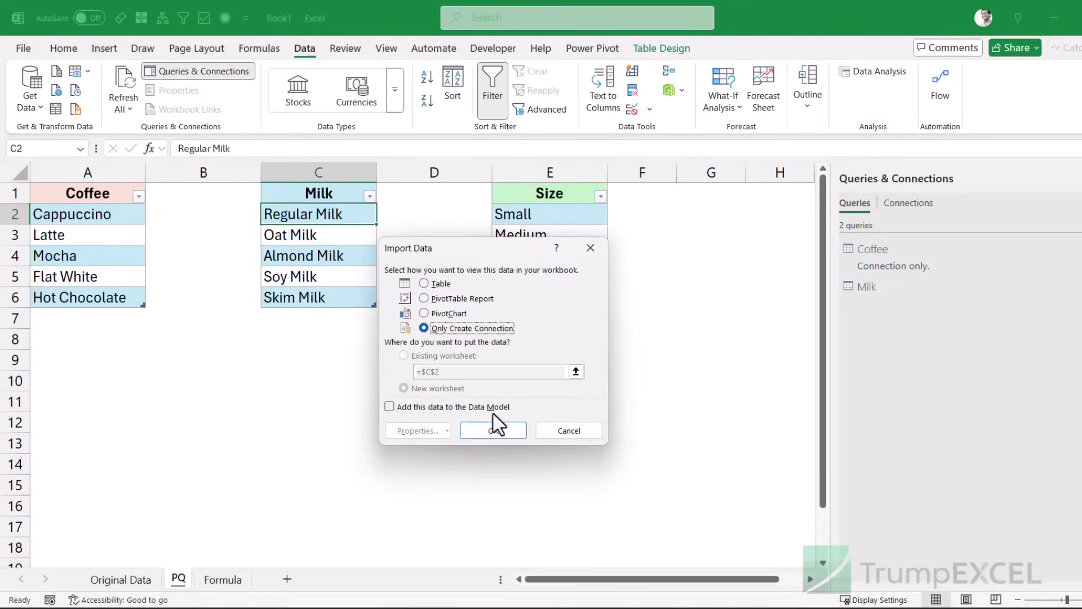
click(493, 430)
Create a query from the Size table and load it with Only Create Connection
click(538, 216)
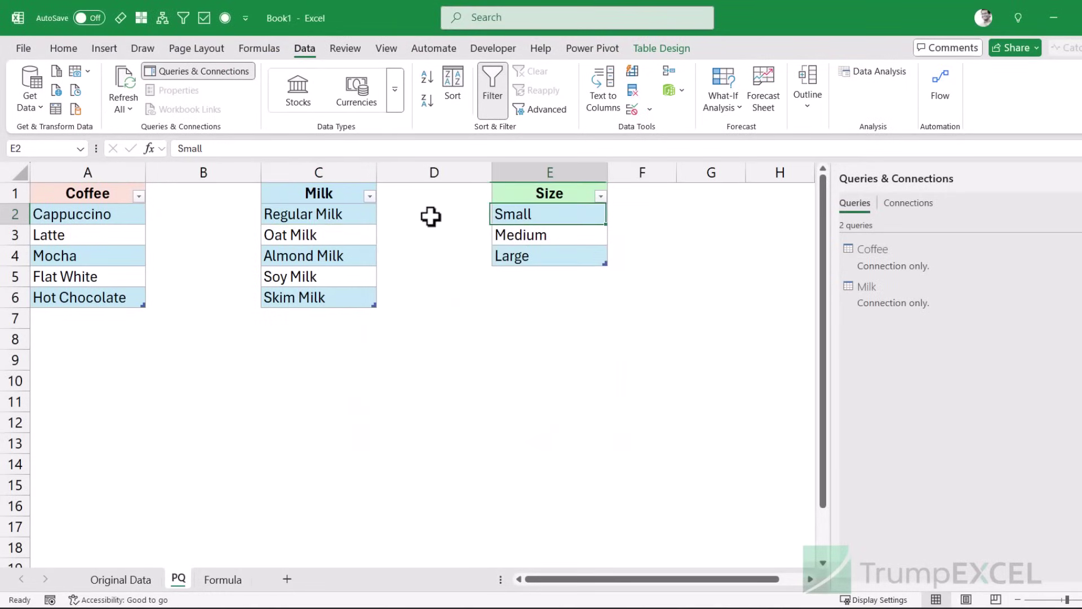
click(56, 108)
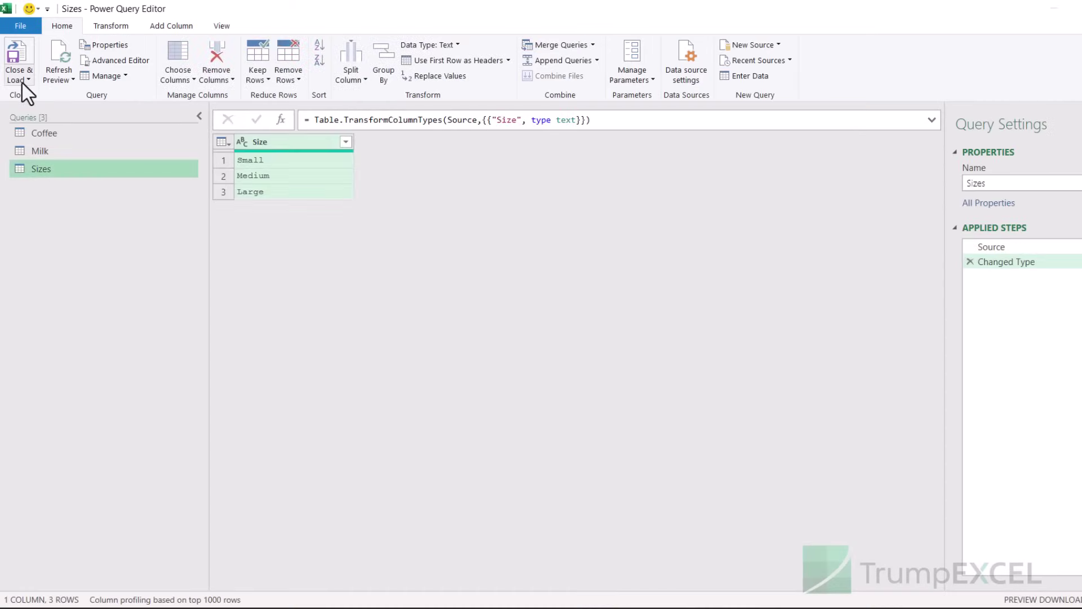
click(23, 81)
click(42, 113)
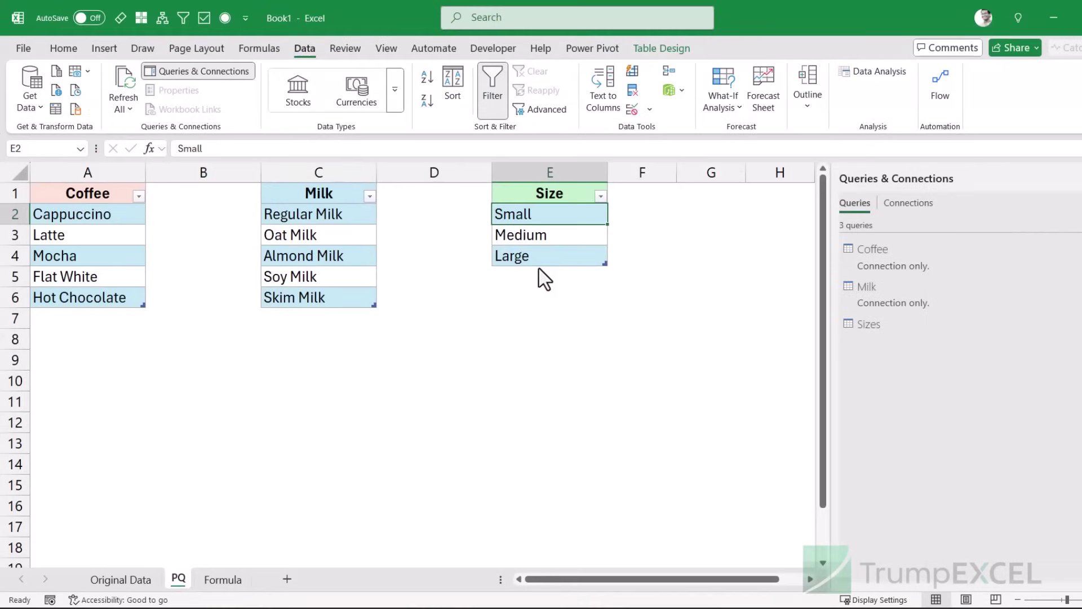
click(471, 328)
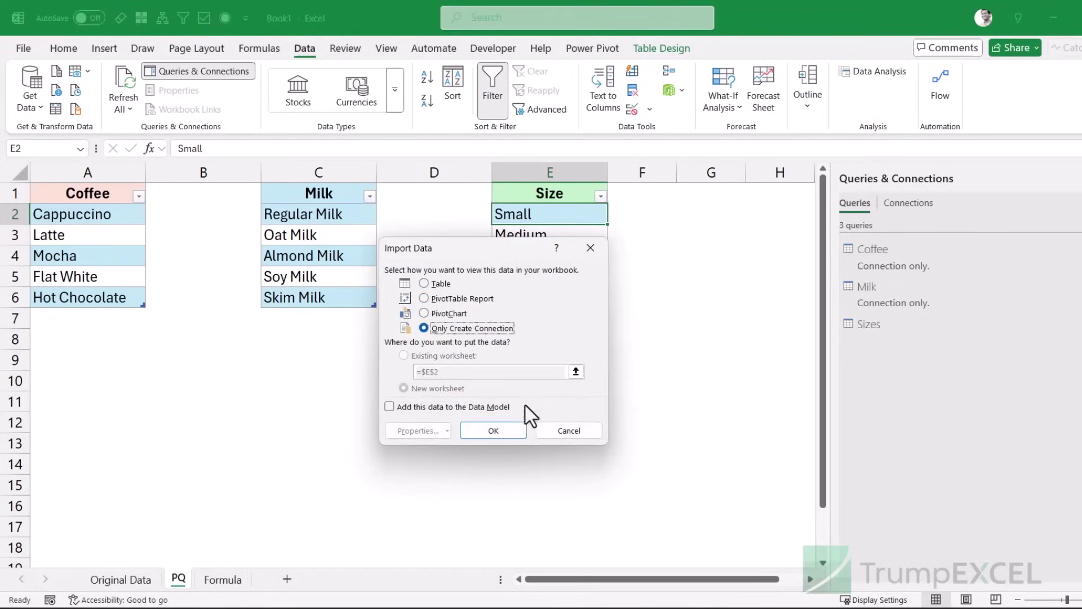
click(494, 430)
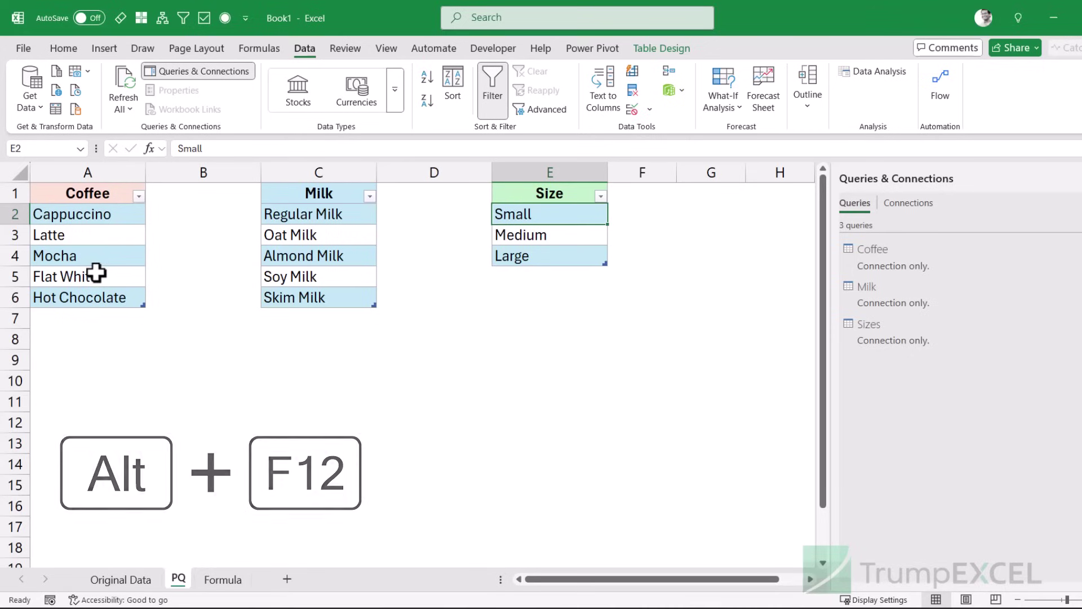
Open the Power Query Editor and add a blank query named Combinations
key(alt+F12)
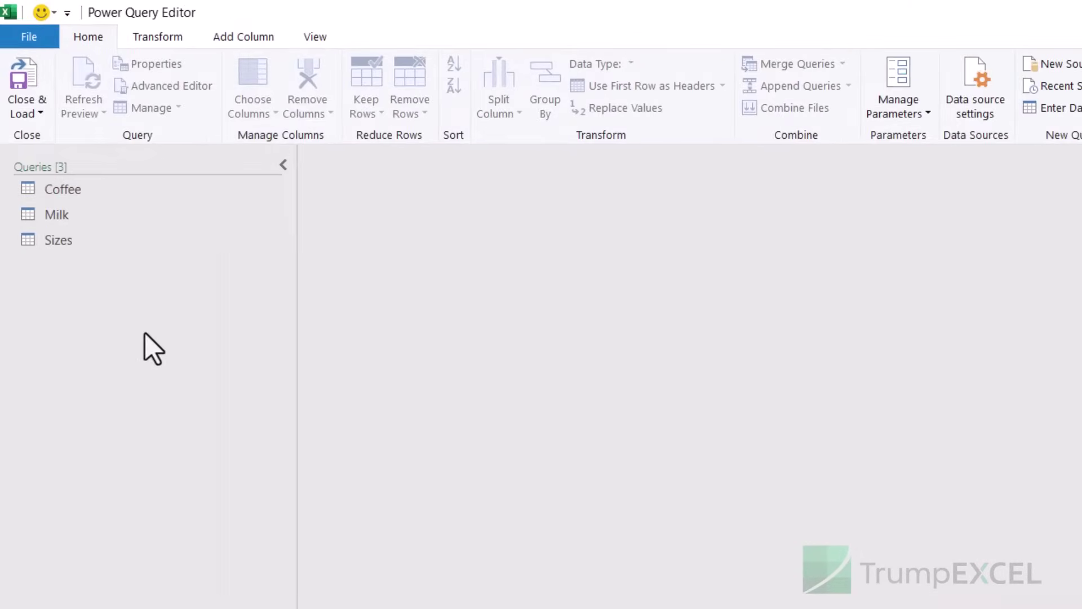
right_click(105, 333)
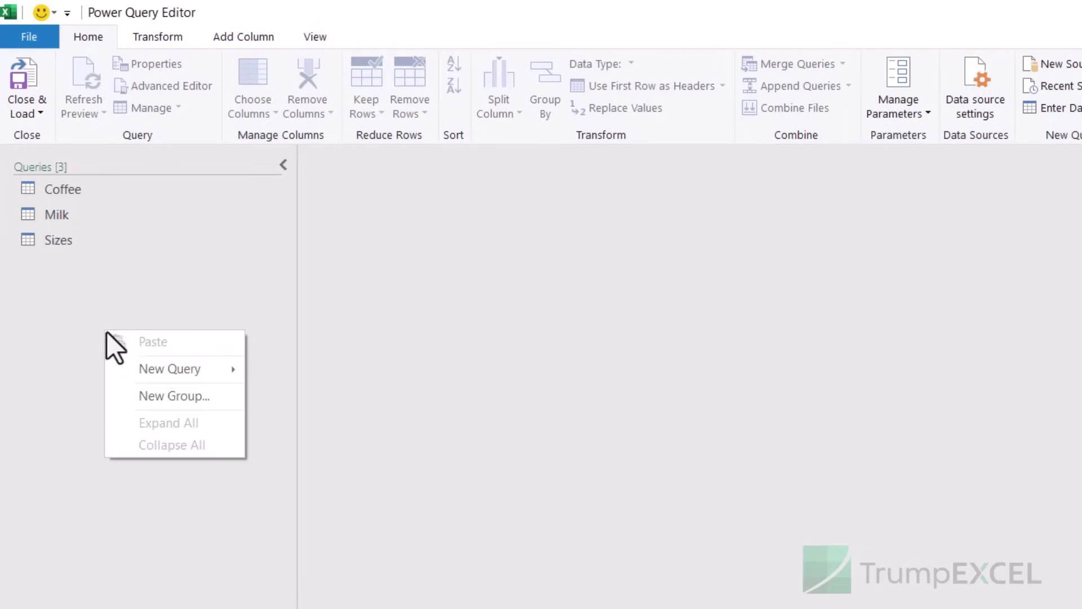
mouse_move(171, 369)
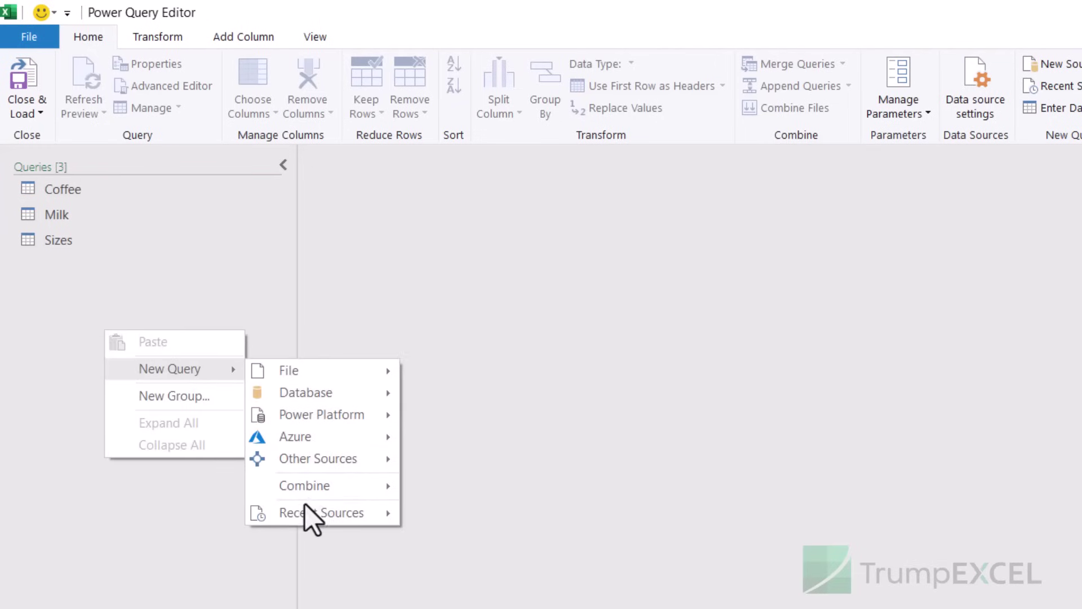
mouse_move(312, 468)
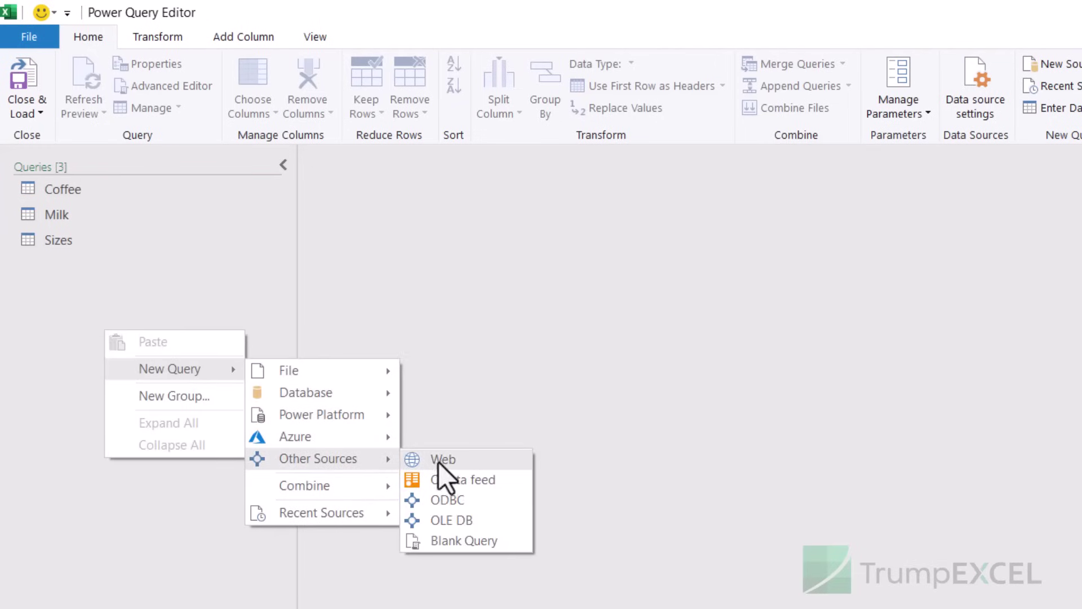
click(460, 541)
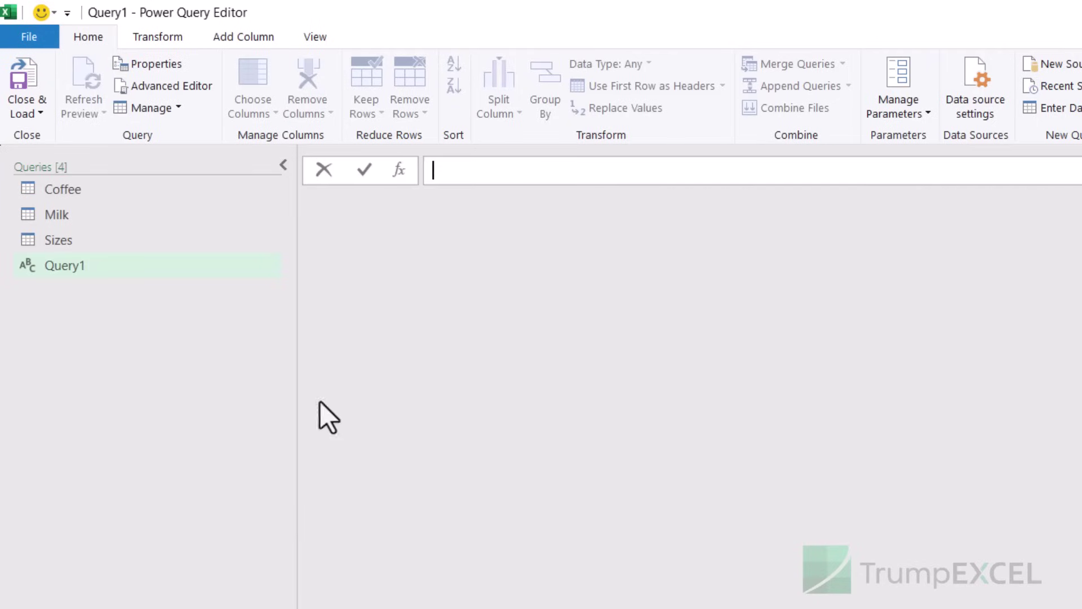
double_click(92, 269)
text(Combinations)
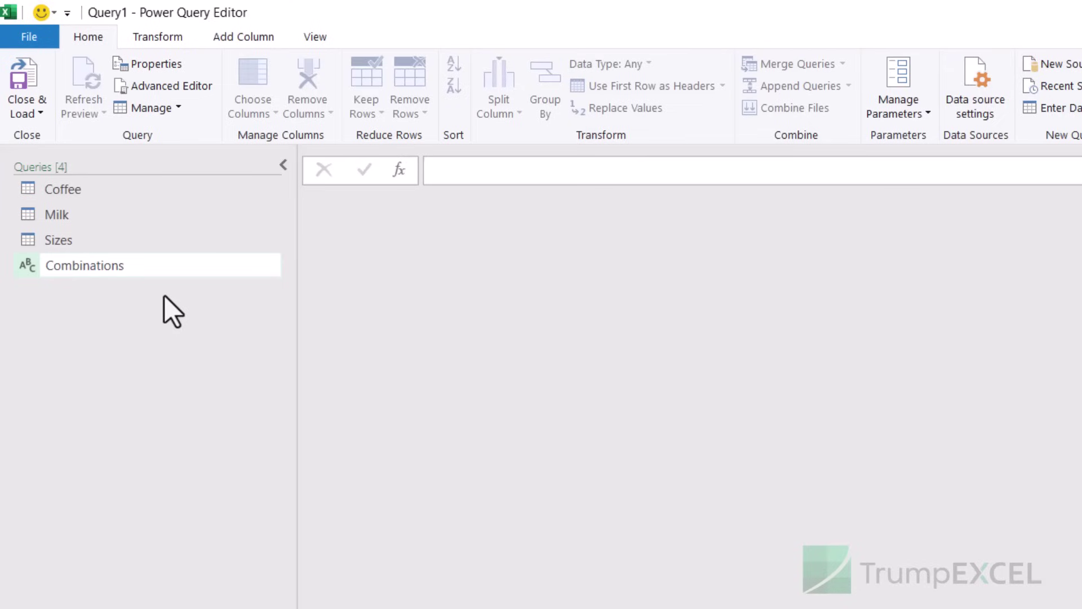
key(Return)
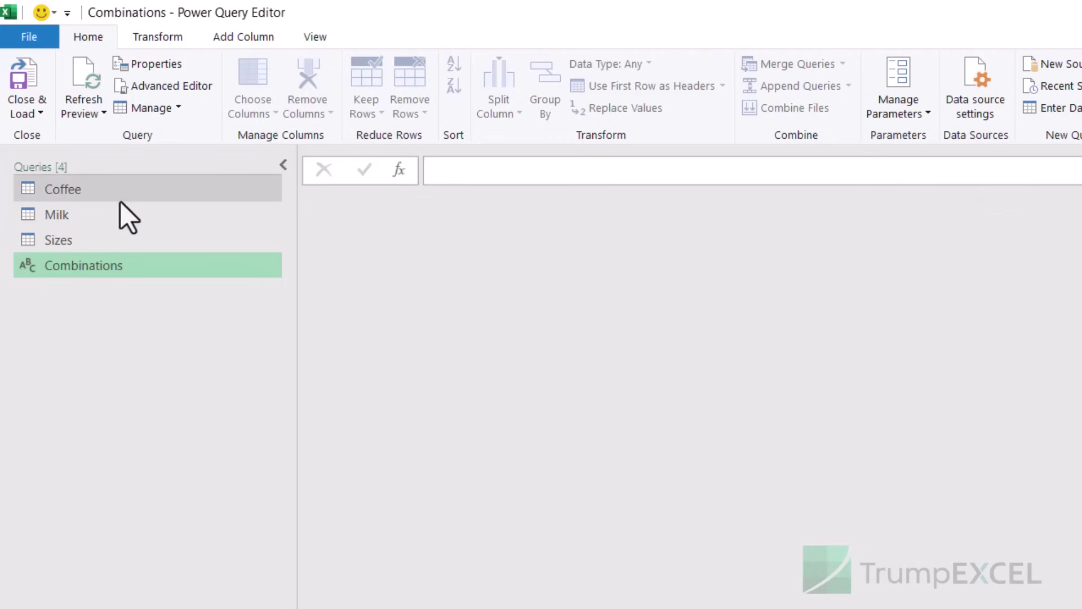
Set the Combinations query's source formula to =Coffee and add a custom column with the formula =Milk
click(428, 176)
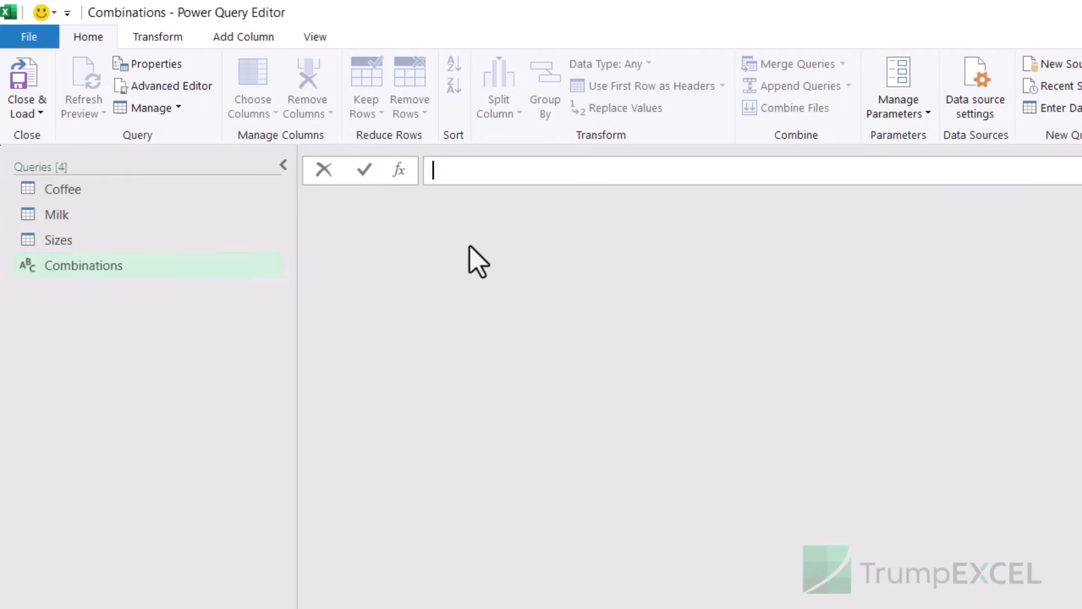
text(=co)
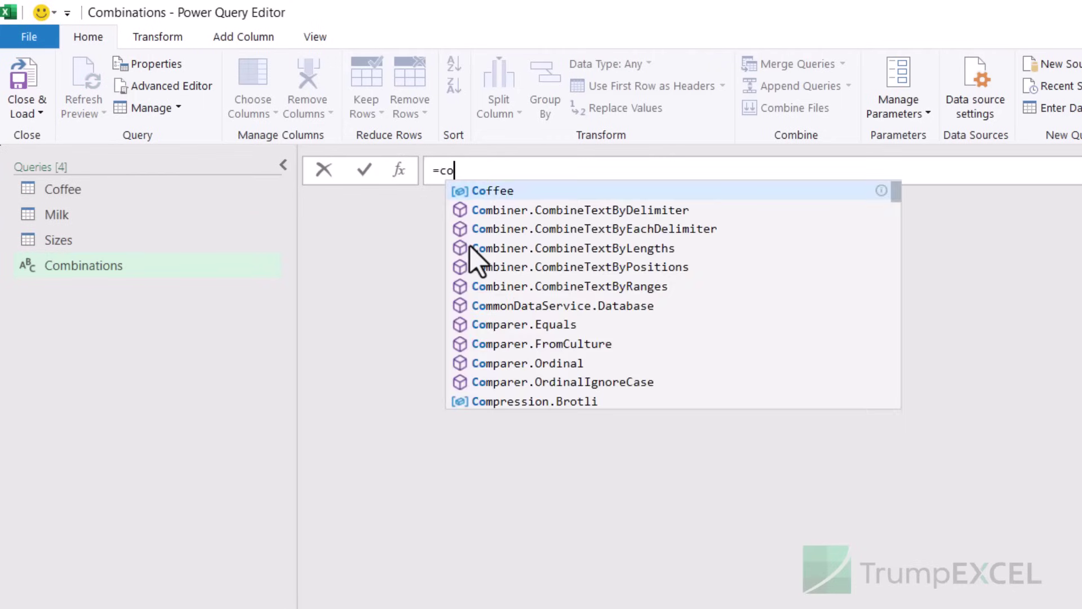
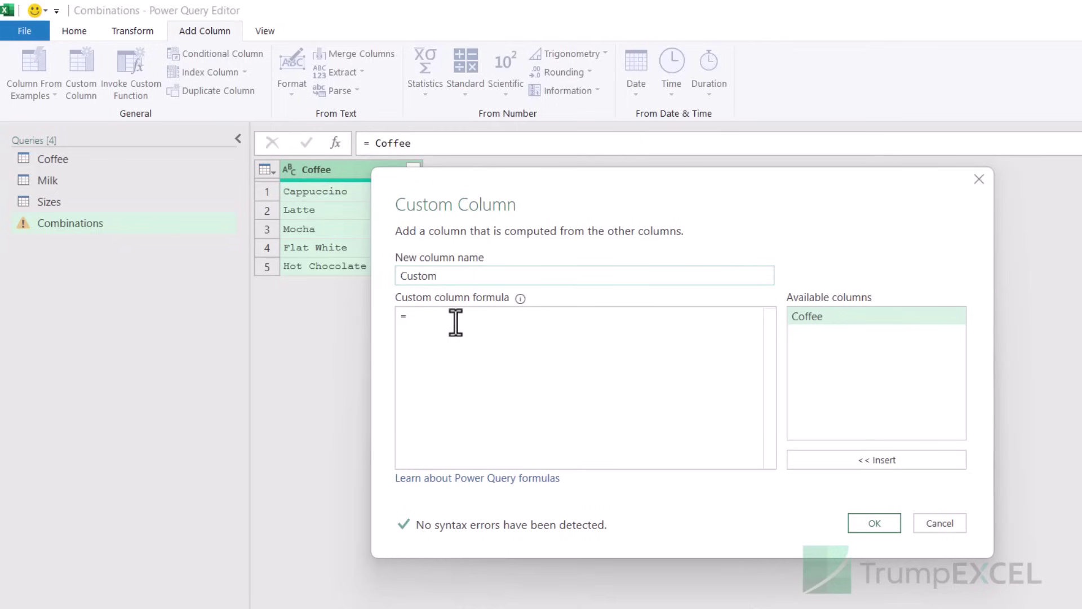
click(453, 317)
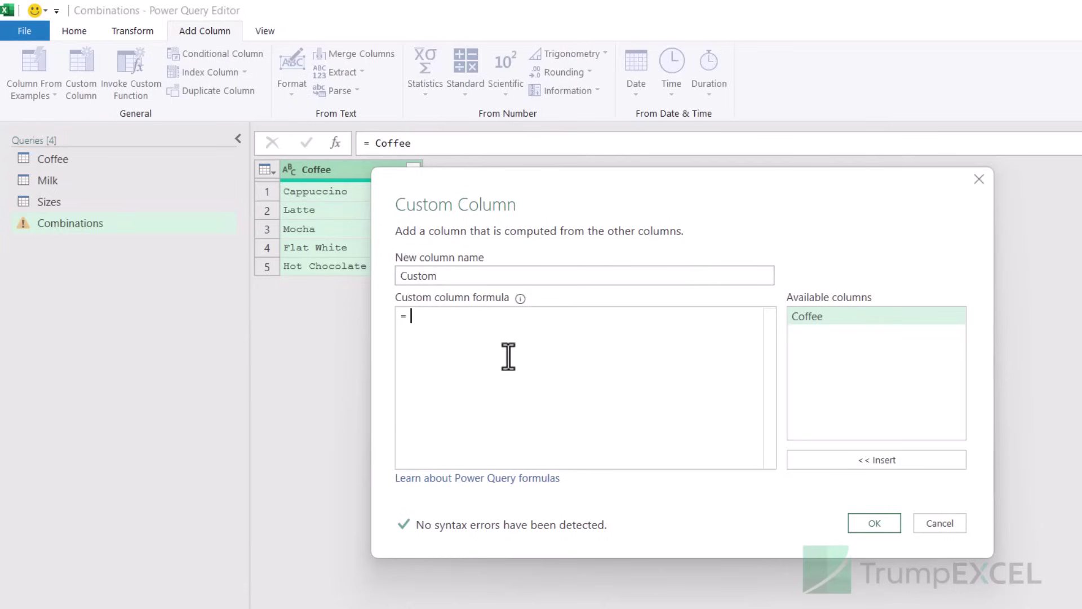
text(Mil)
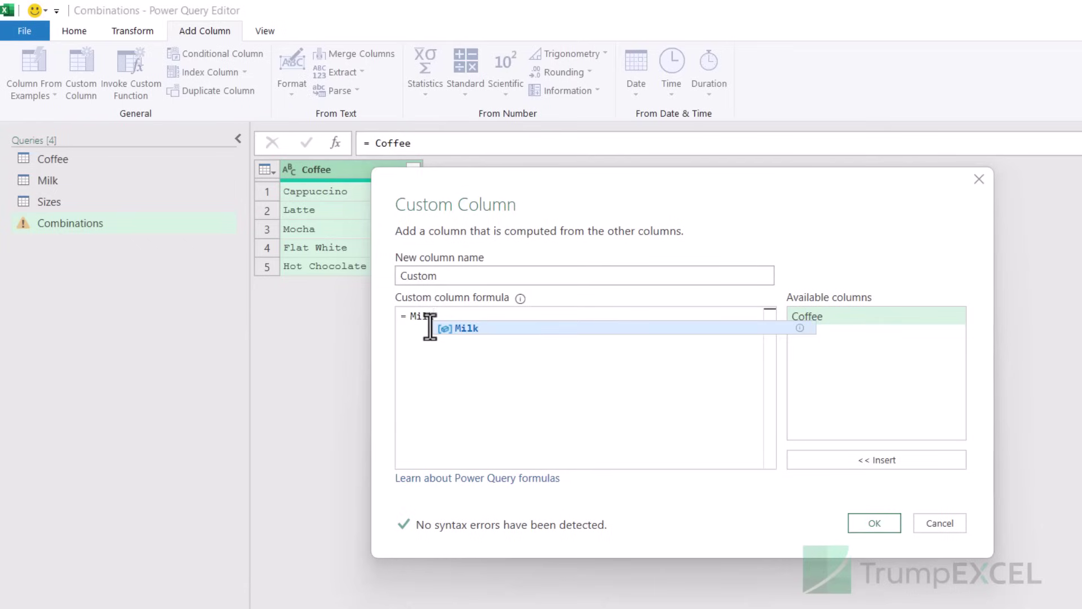
click(468, 332)
click(873, 524)
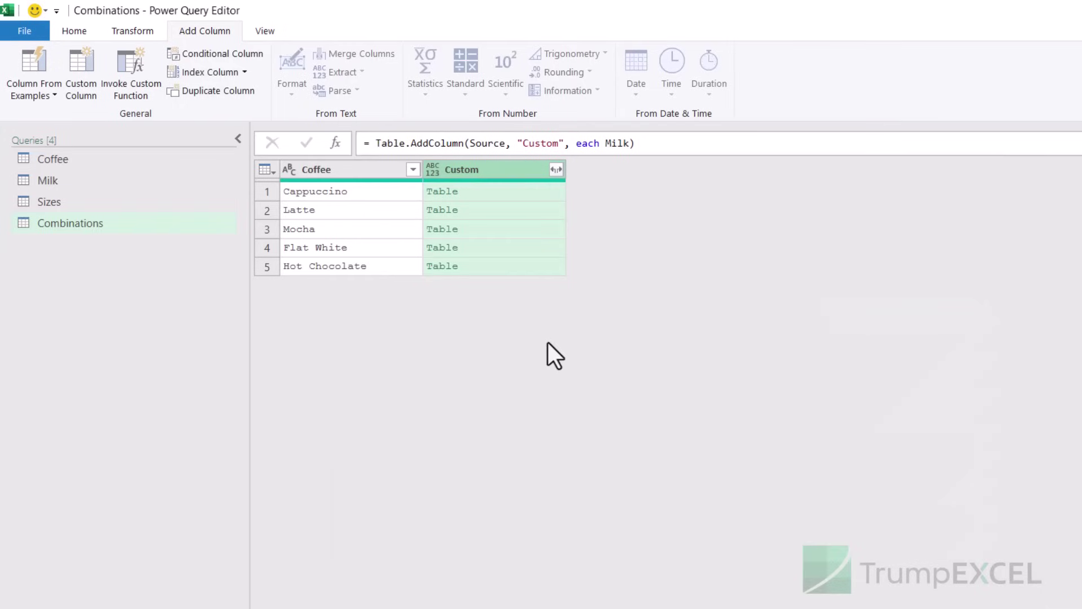
Preview the nested tables in the Custom column and expand it to its Milk field without the original column name as prefix
click(499, 195)
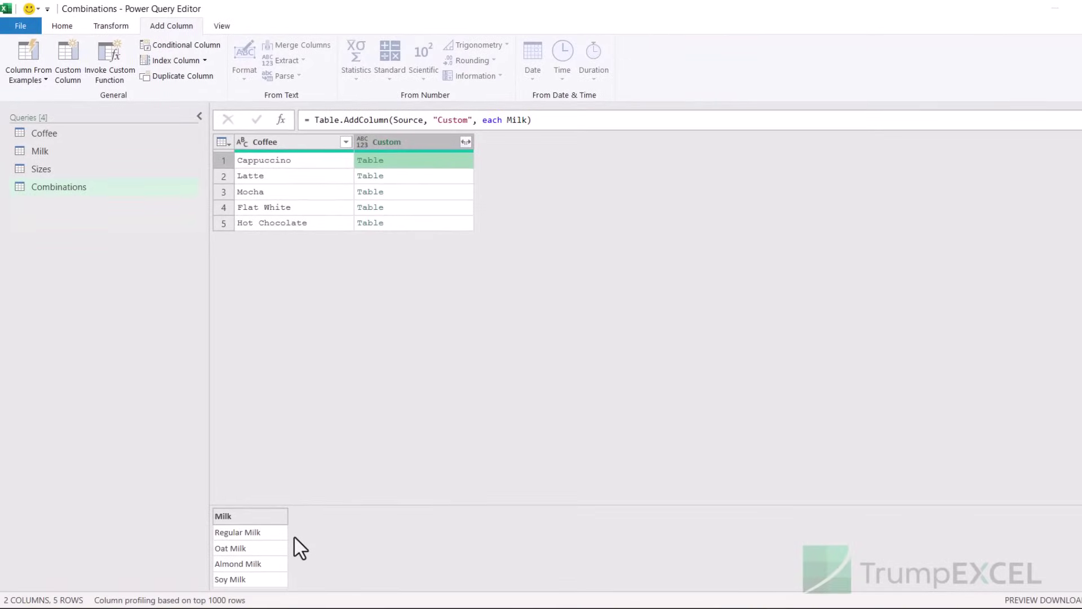
scroll(338, 546, down, 1)
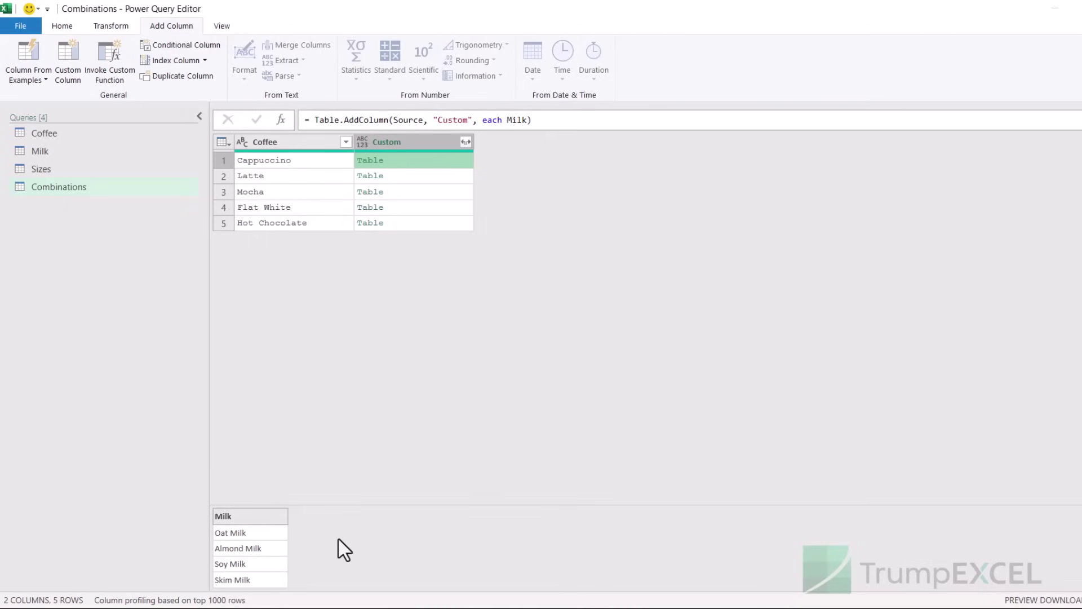
click(441, 172)
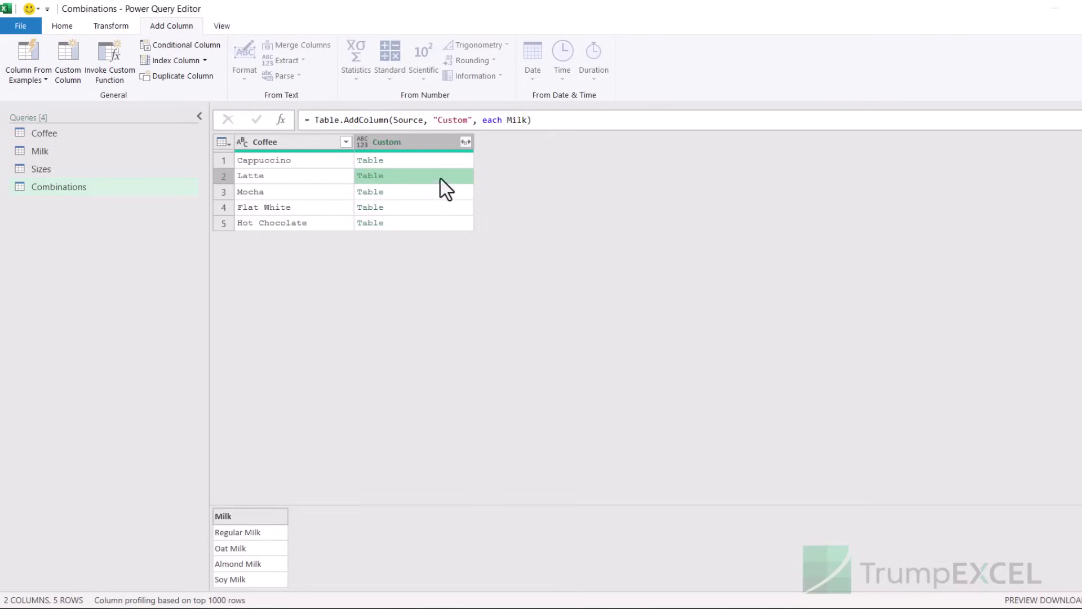
scroll(331, 549, down, 1)
scroll(331, 549, up, 1)
click(466, 142)
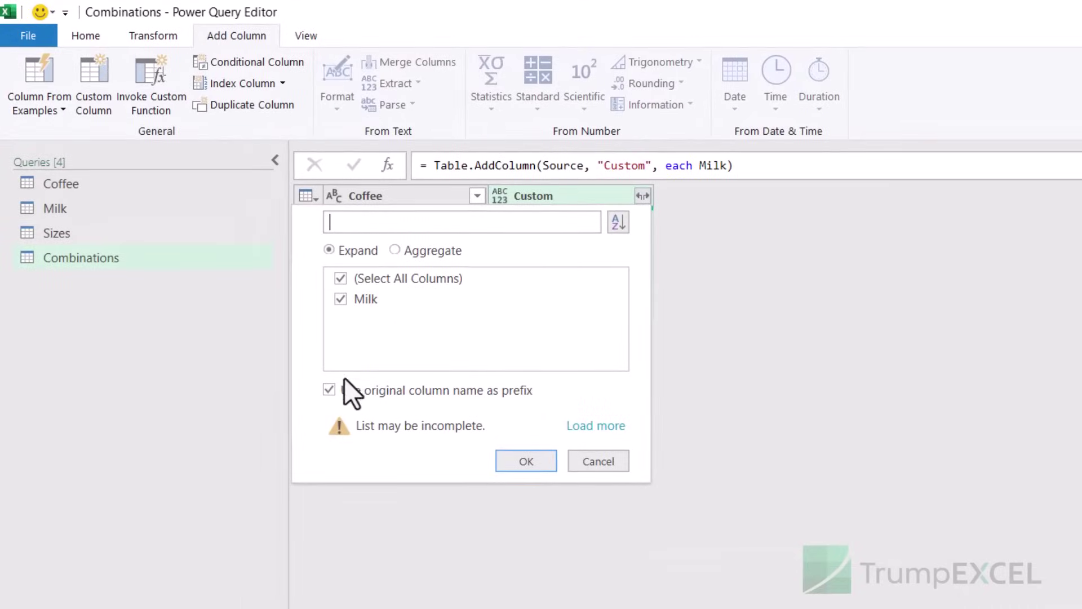
click(328, 391)
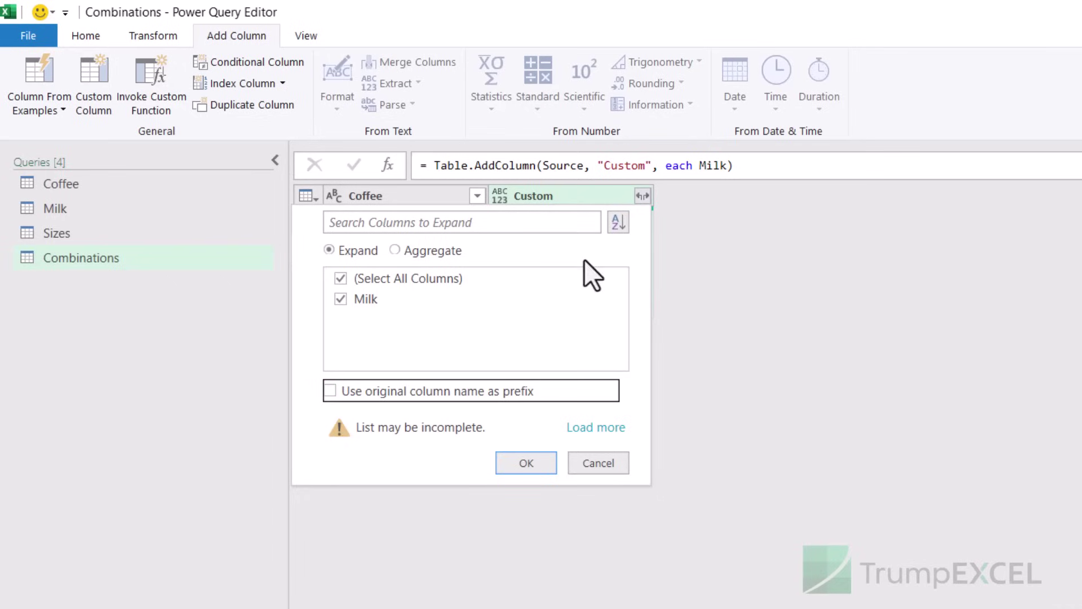
click(509, 464)
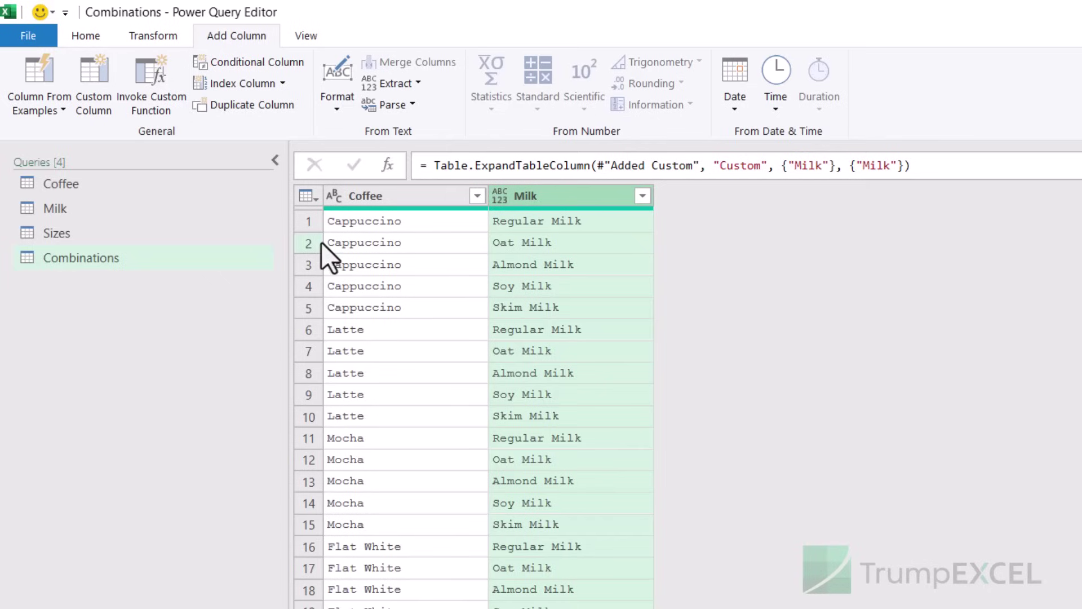
Add another custom column to the Combinations query with the formula =Sizes
click(93, 79)
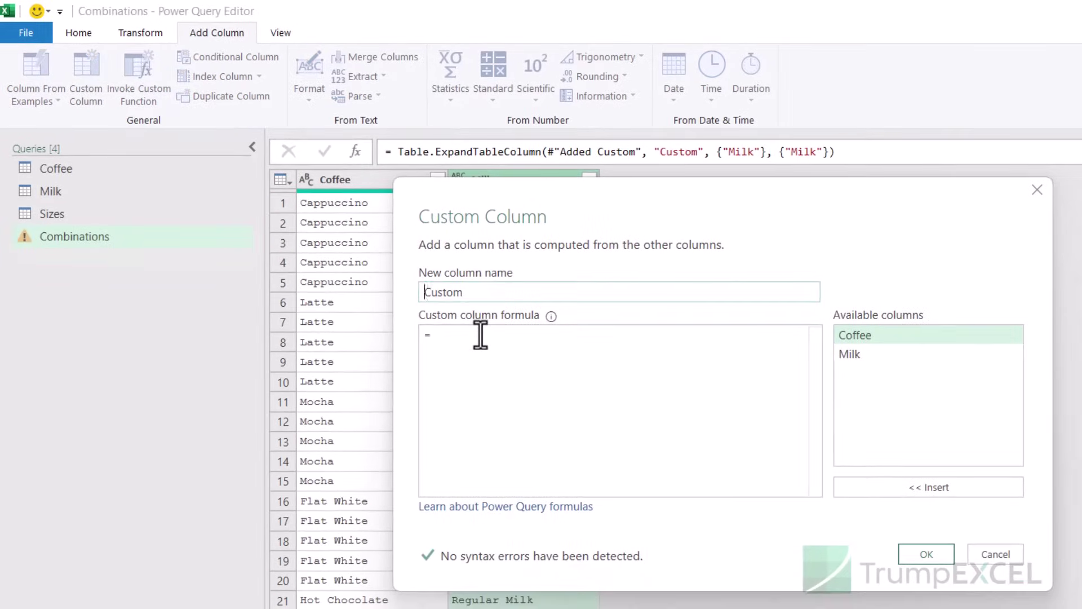
text(Siz)
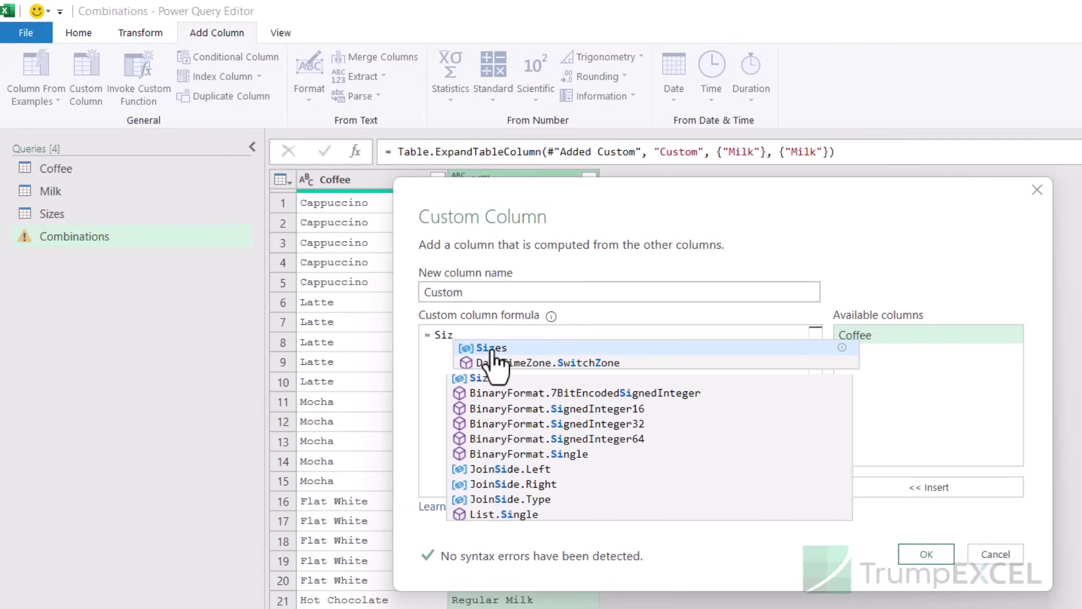
click(499, 352)
click(927, 554)
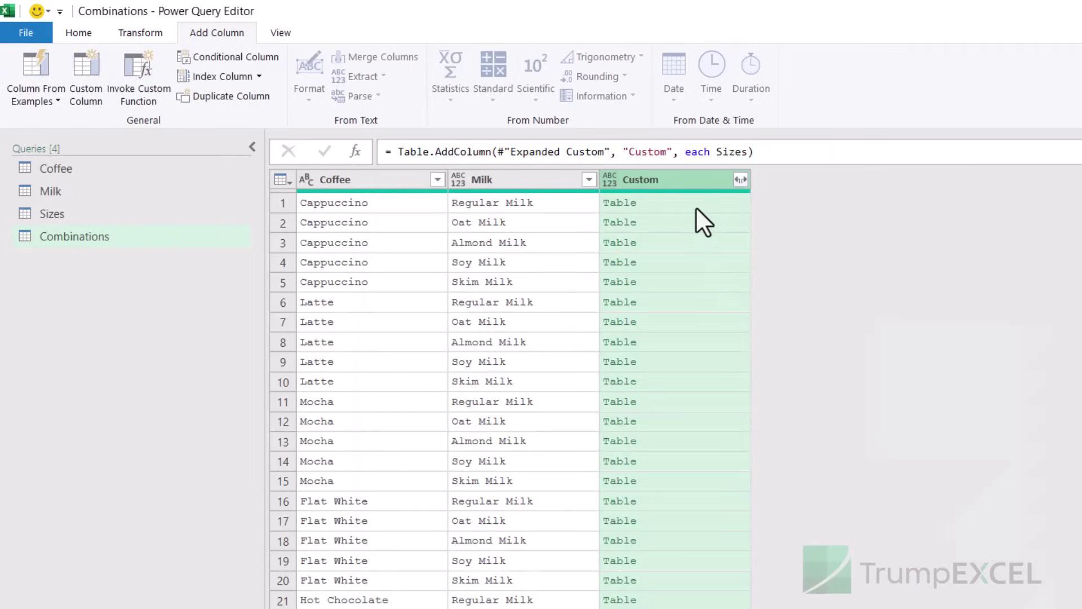
Expand the new Custom column to its Size field without the original column name as prefix
click(741, 180)
click(525, 359)
click(634, 423)
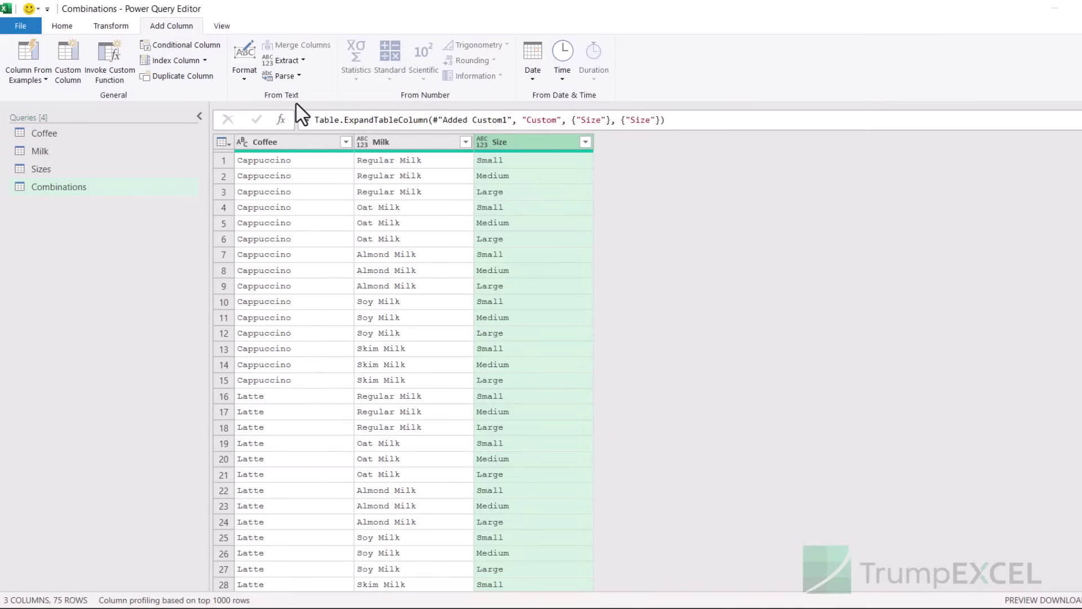
Close the editor and load the Combinations query as a table in the existing PQ worksheet at cell G1
click(61, 26)
click(26, 80)
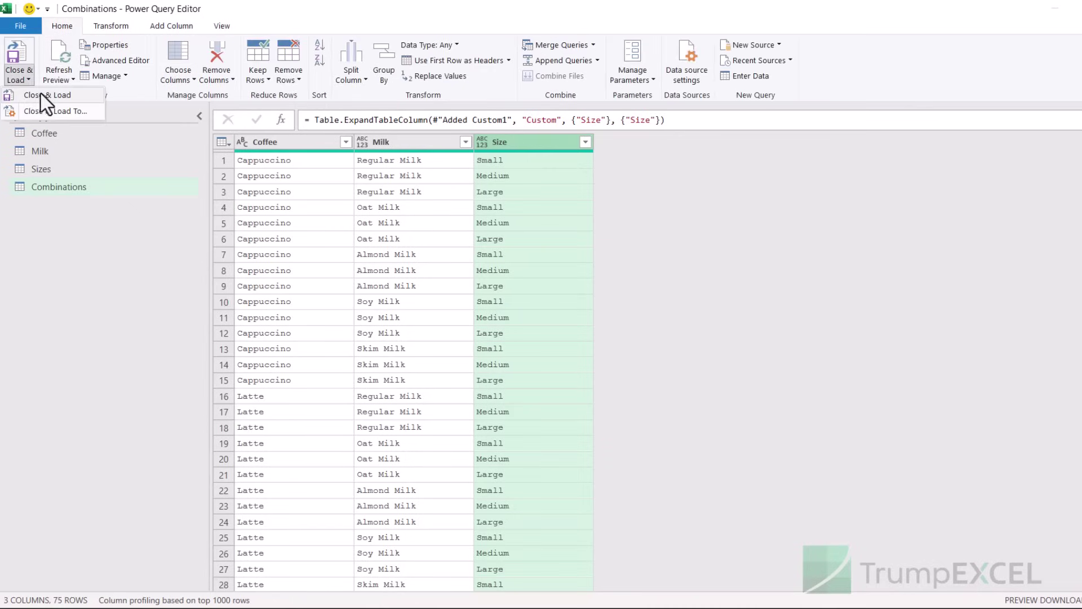
click(46, 111)
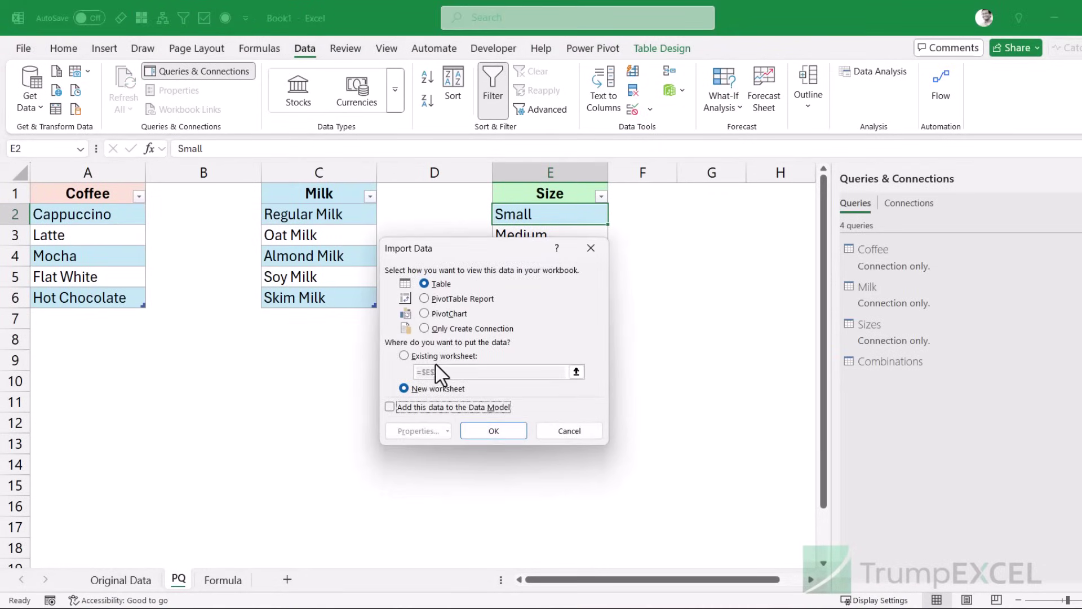
click(405, 356)
click(685, 195)
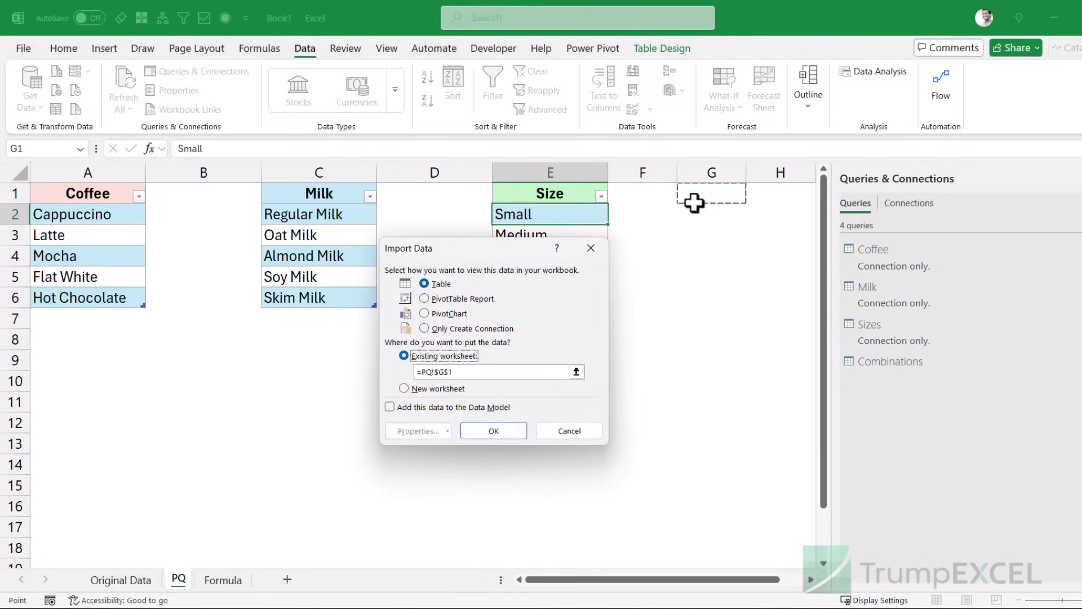
click(484, 432)
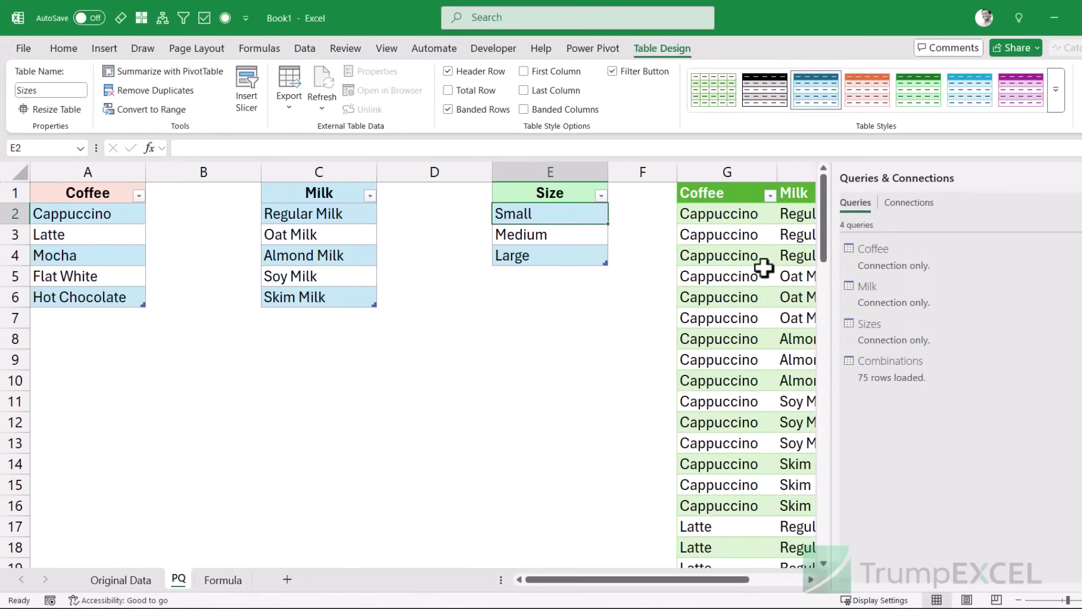
Close the Queries & Connections pane and look through the loaded combinations table
click(1073, 178)
scroll(850, 276, down, 9)
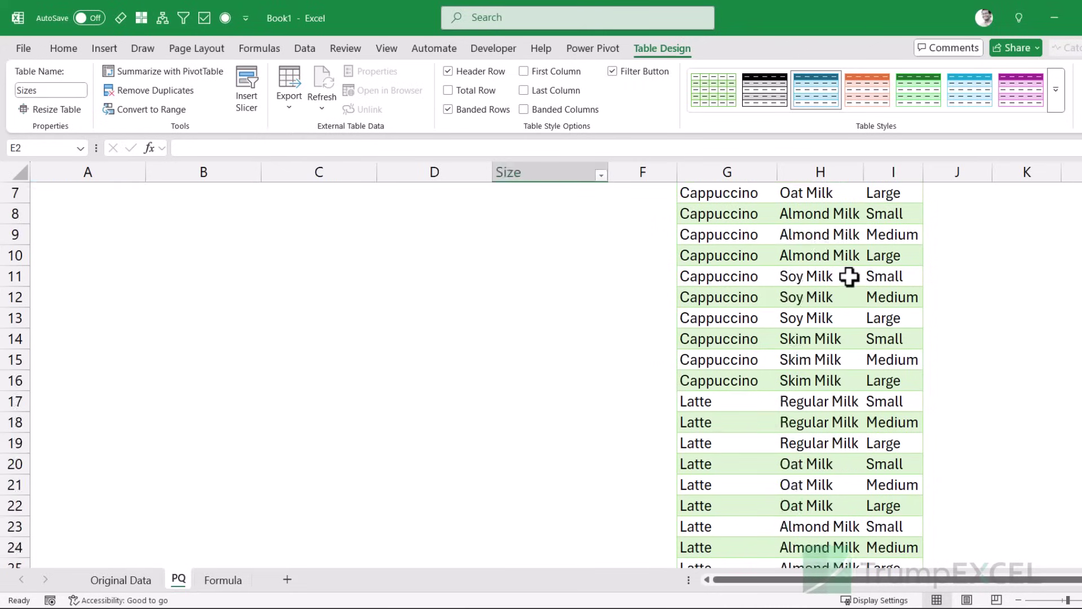
scroll(849, 276, up, 9)
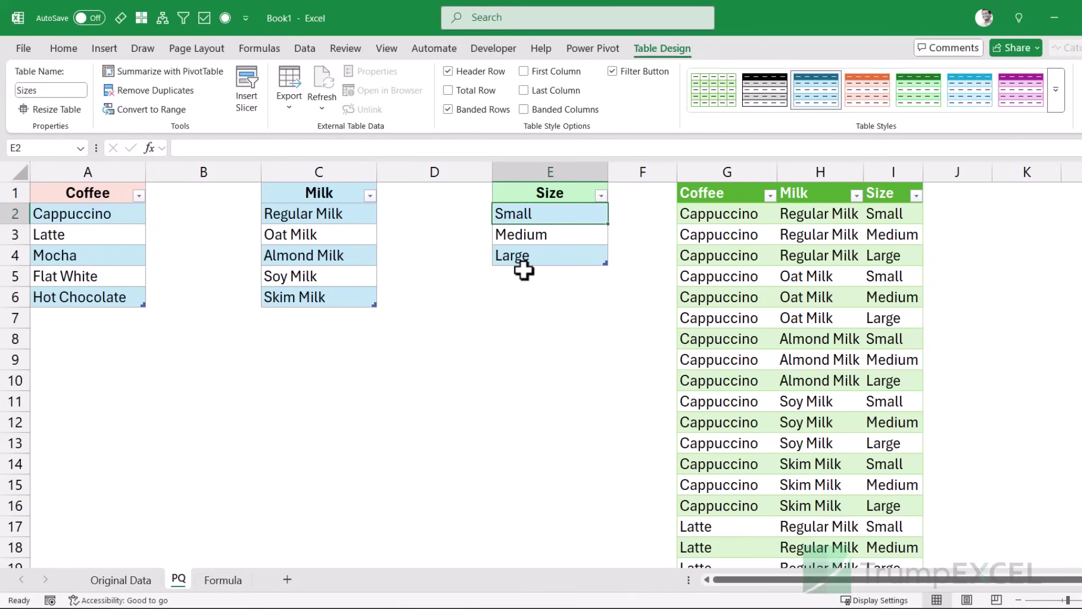
Add Grande as a new entry beneath Large in the Size table, in cell E5
click(539, 256)
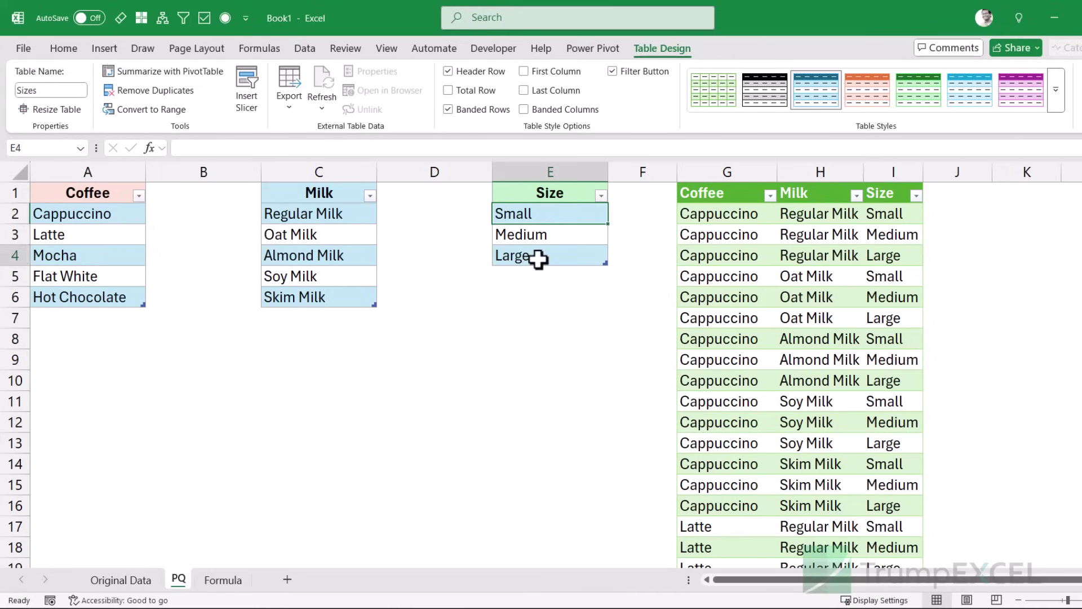
click(538, 276)
text(Grade)
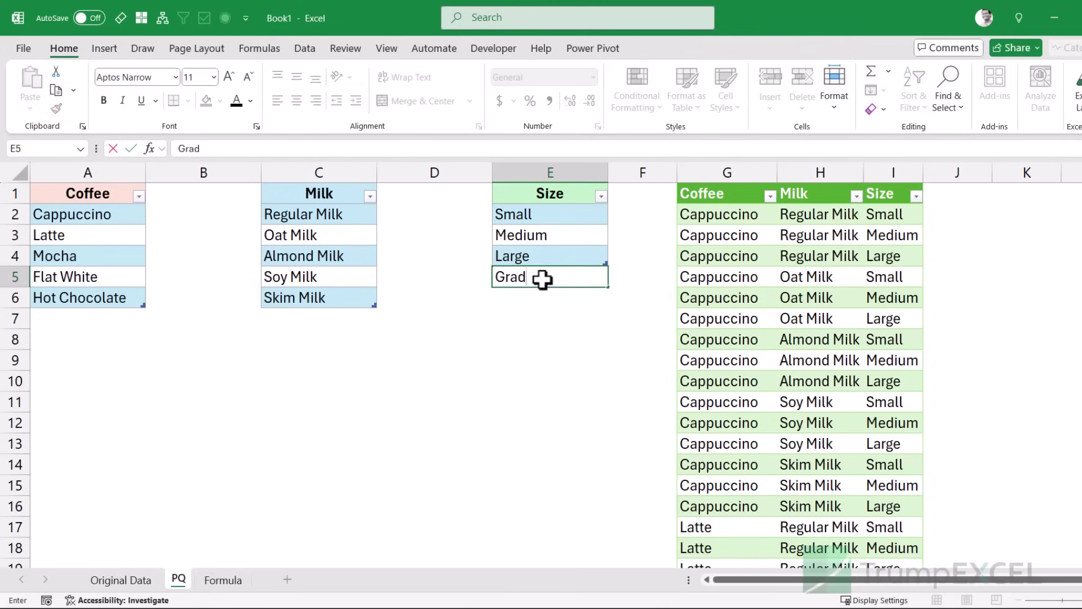
key(BackSpace)
key(BackSpace)
text(nde)
key(ctrl+Return)
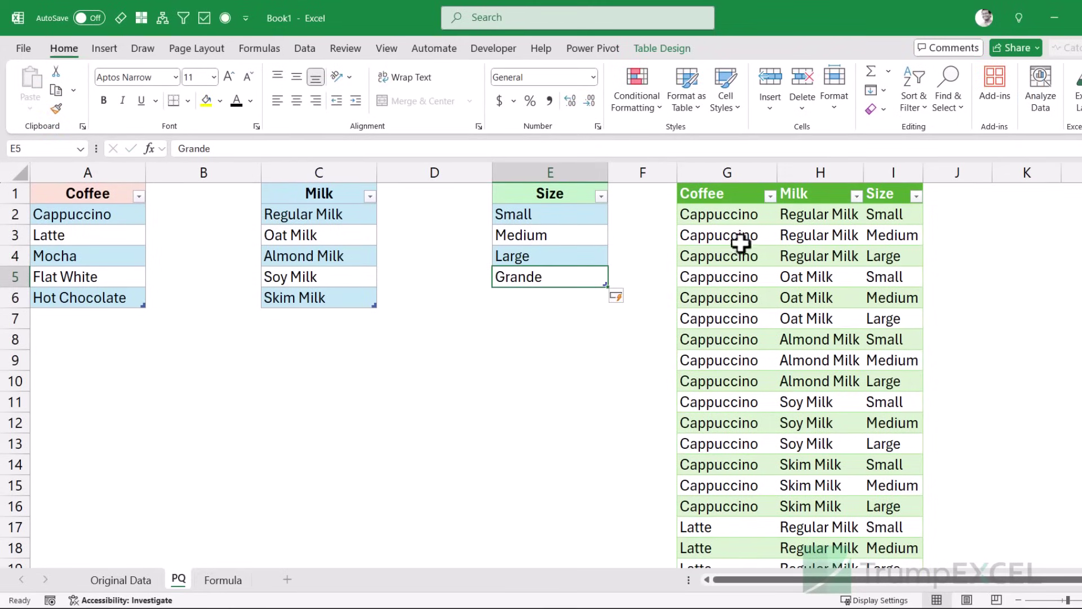
Refresh the Power Query combinations table and look through its updated rows down to the end
right_click(728, 256)
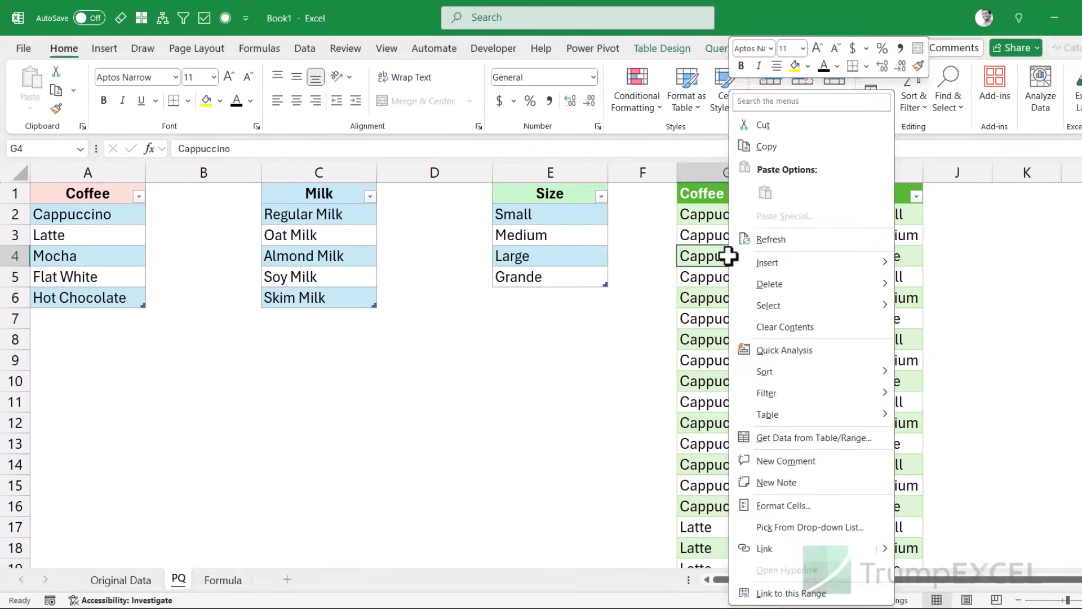
mouse_move(778, 262)
click(771, 239)
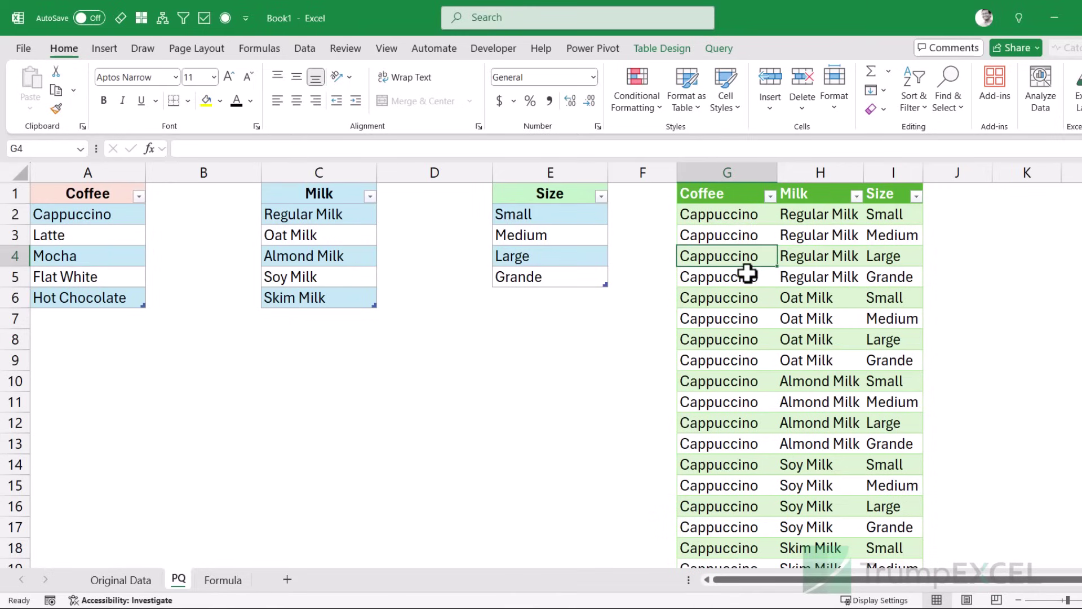
drag(752, 282, 874, 278)
click(767, 215)
key(ctrl+shift+Down)
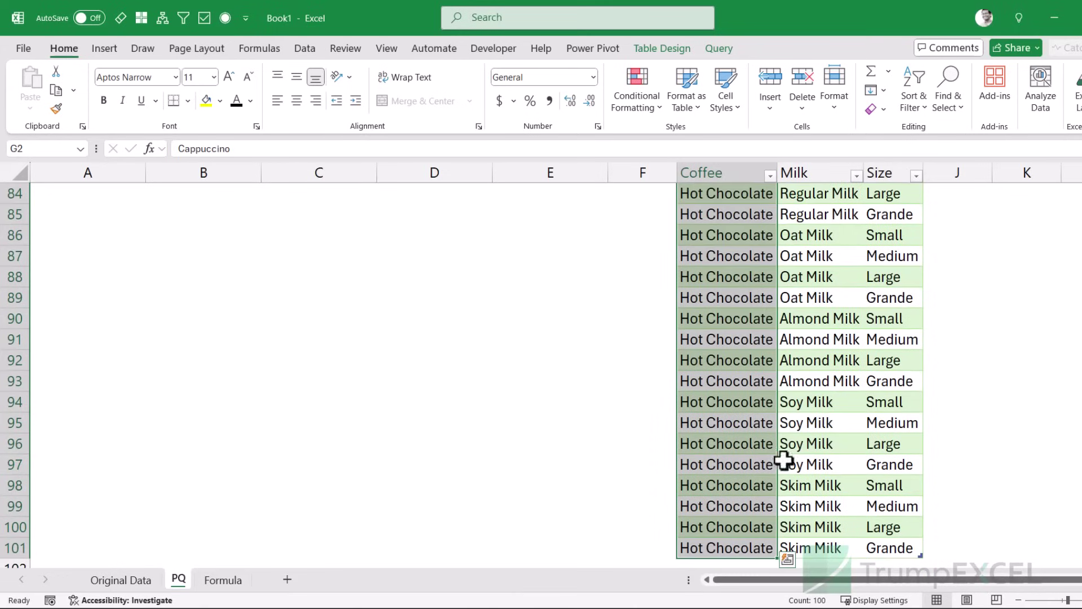
scroll(802, 476, up, 20)
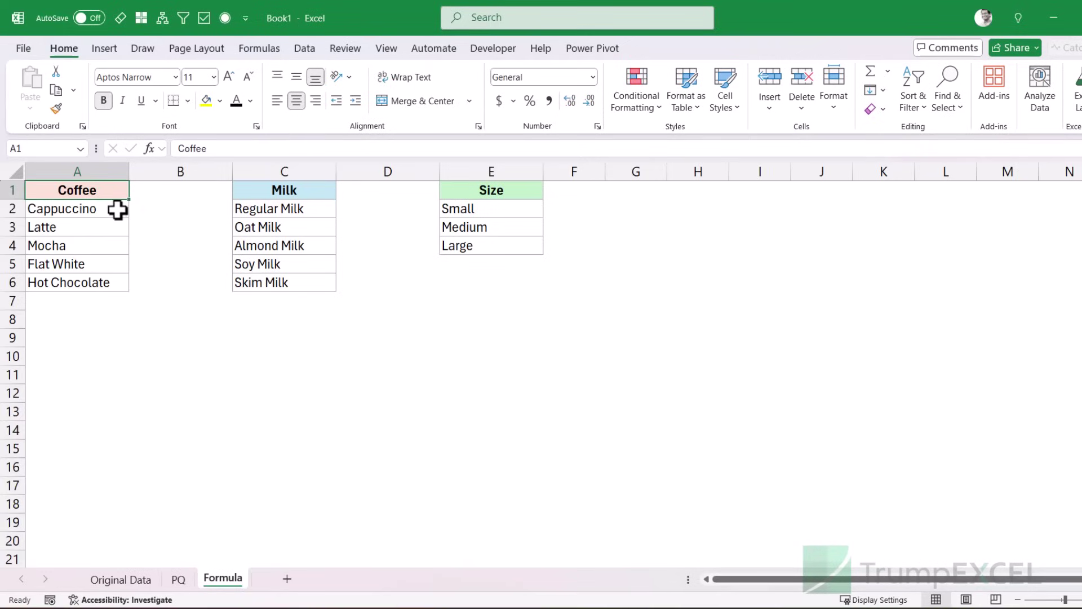
Begin a formula in cell A8 of the Formula worksheet that joins the Coffee and Milk lists: =A2:A6&C2:C6
drag(116, 210, 115, 280)
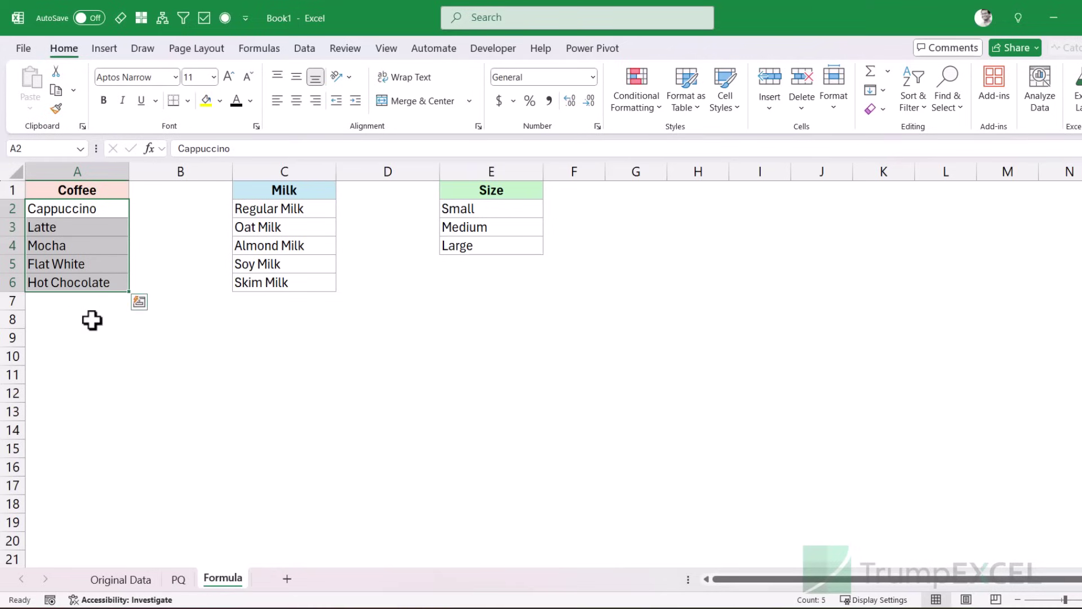
click(64, 319)
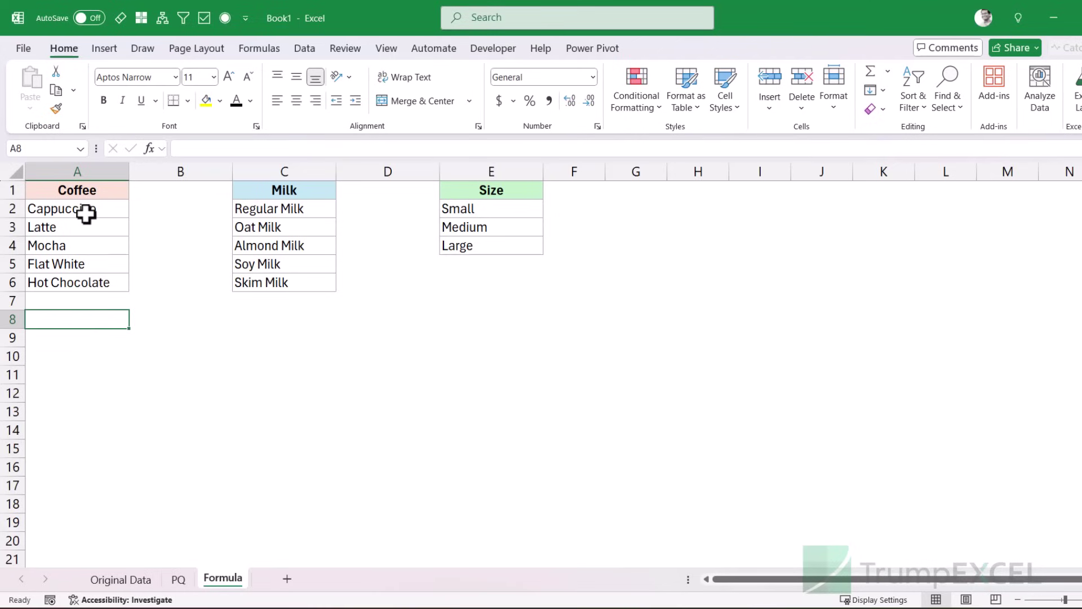
drag(86, 211, 82, 277)
drag(261, 209, 258, 276)
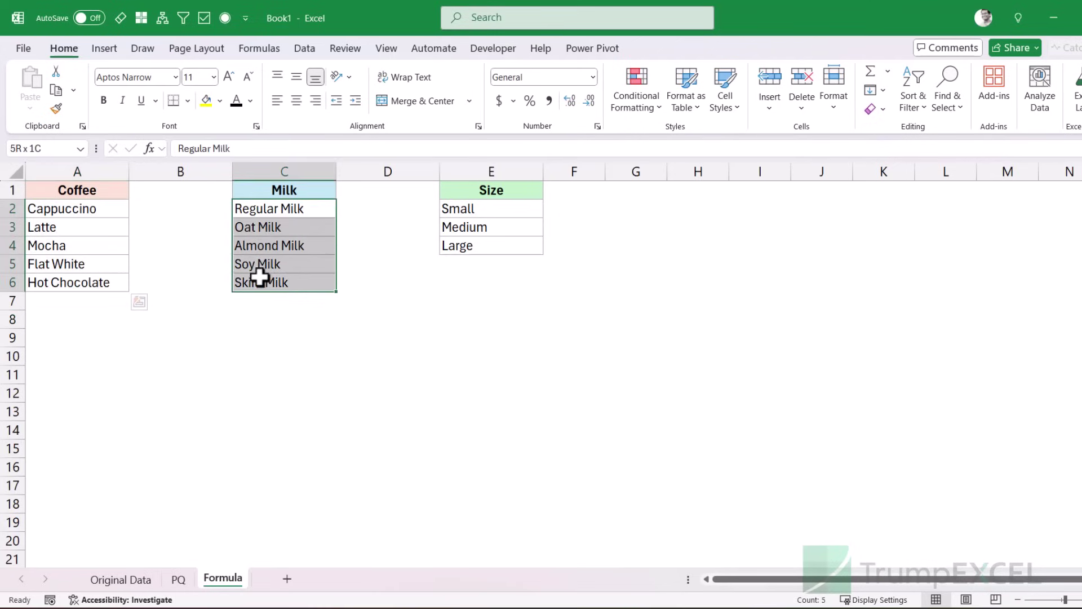
click(97, 317)
text(=)
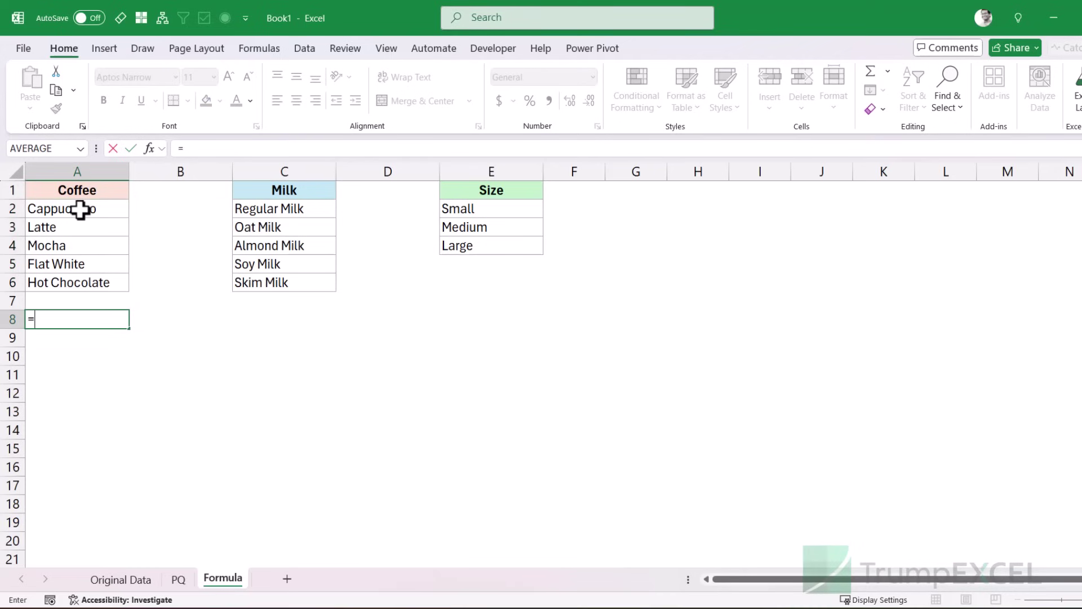
drag(79, 210, 75, 277)
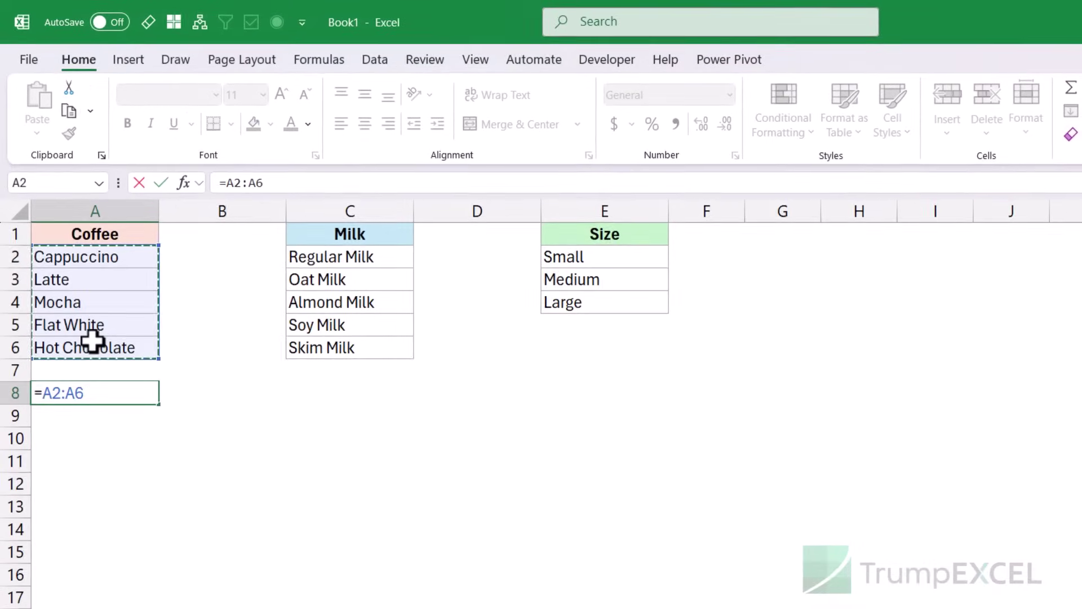
text(&)
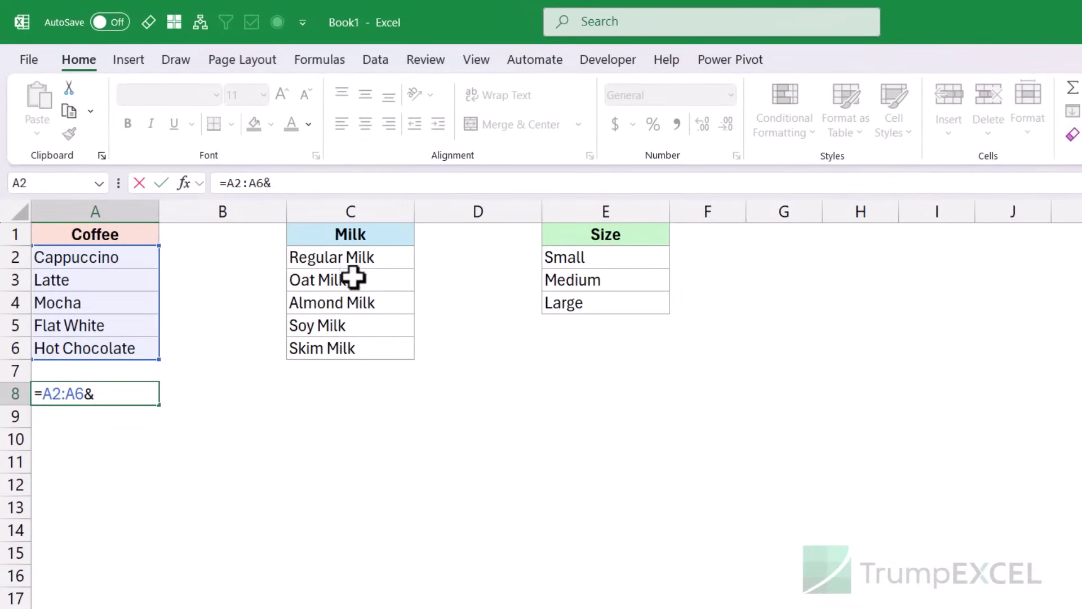
drag(346, 265, 337, 344)
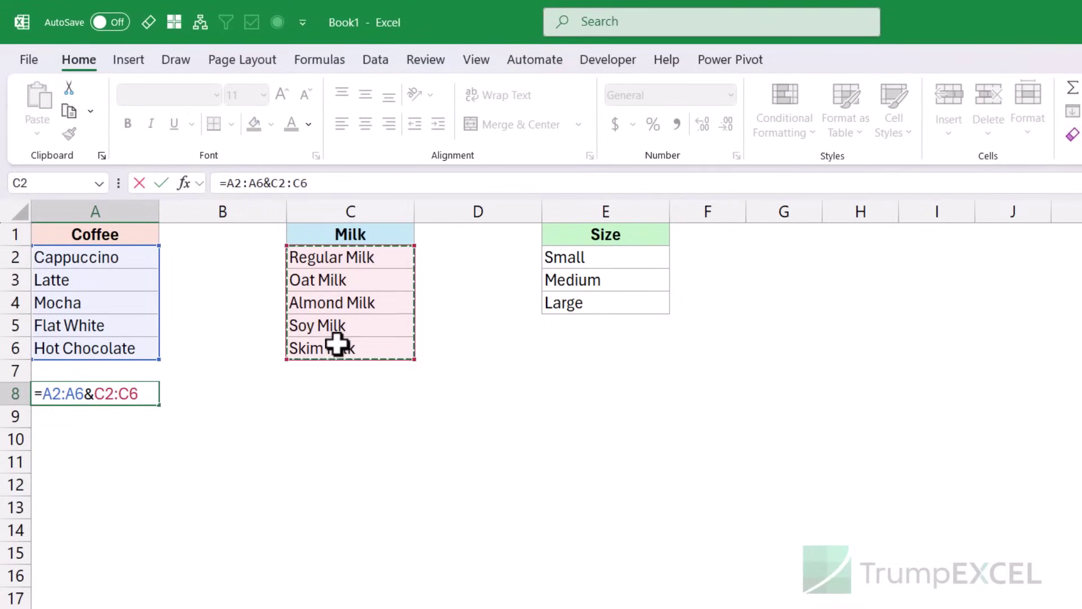
Insert a pipe separator between the two ranges and enter the formula in A8 as =A2:A6&"|"&C2:C6
click(93, 395)
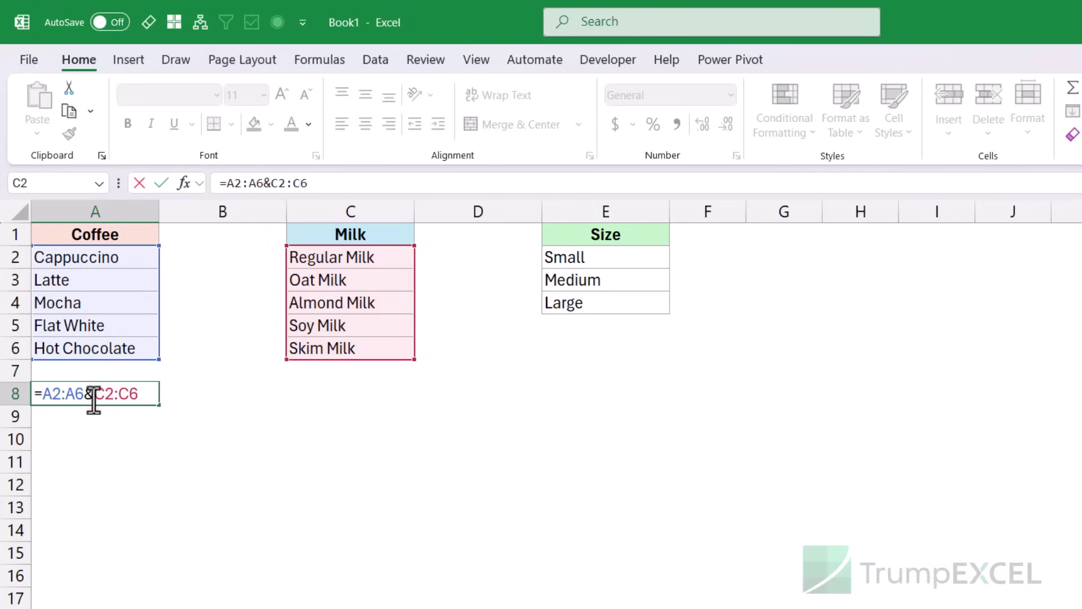
text("")
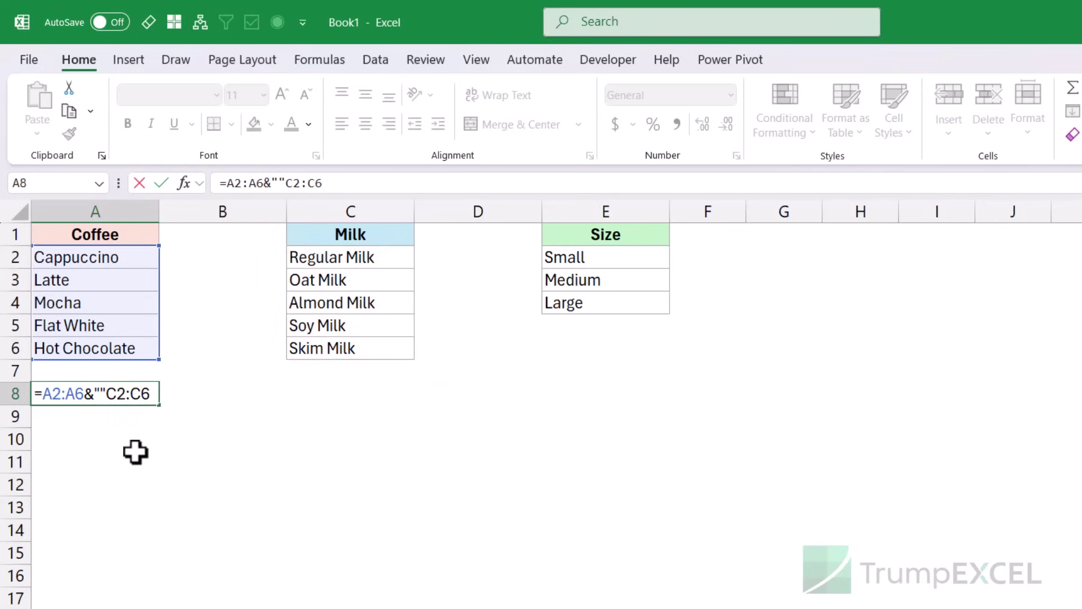
click(279, 182)
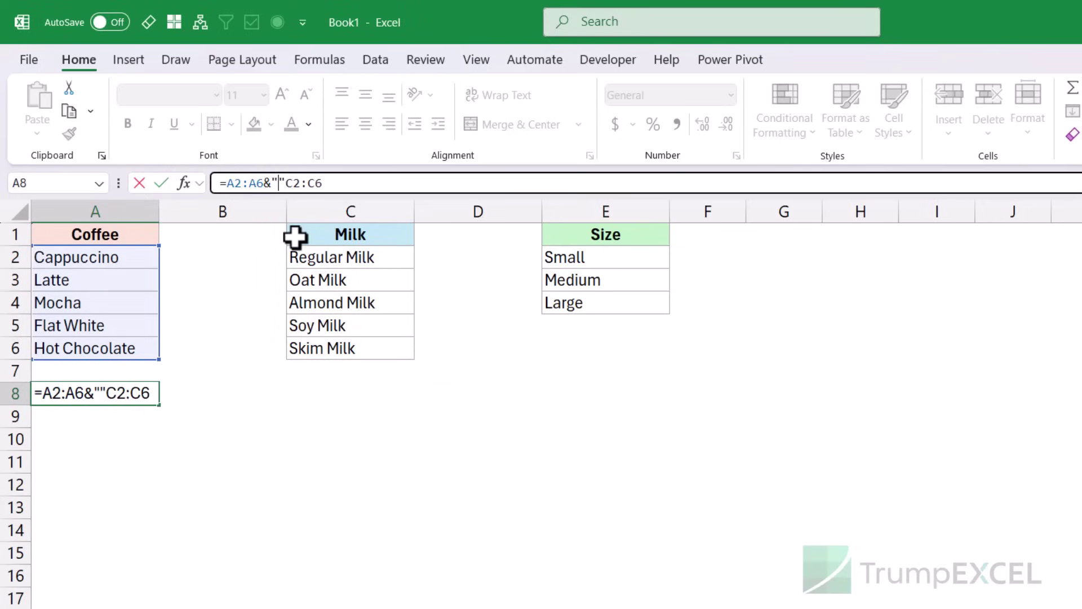
text(|)
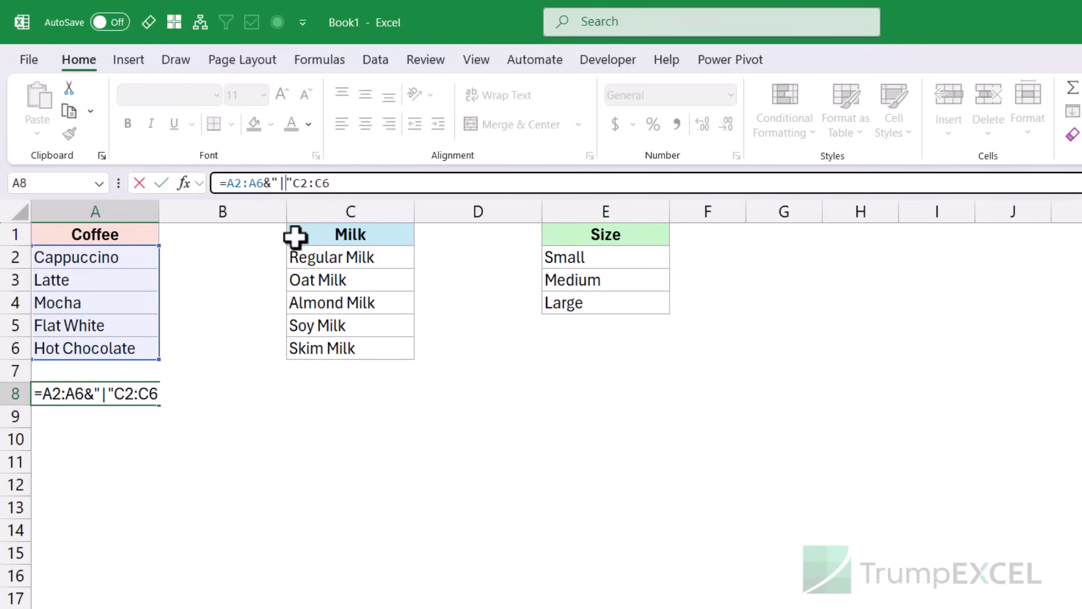
click(183, 394)
key(Return)
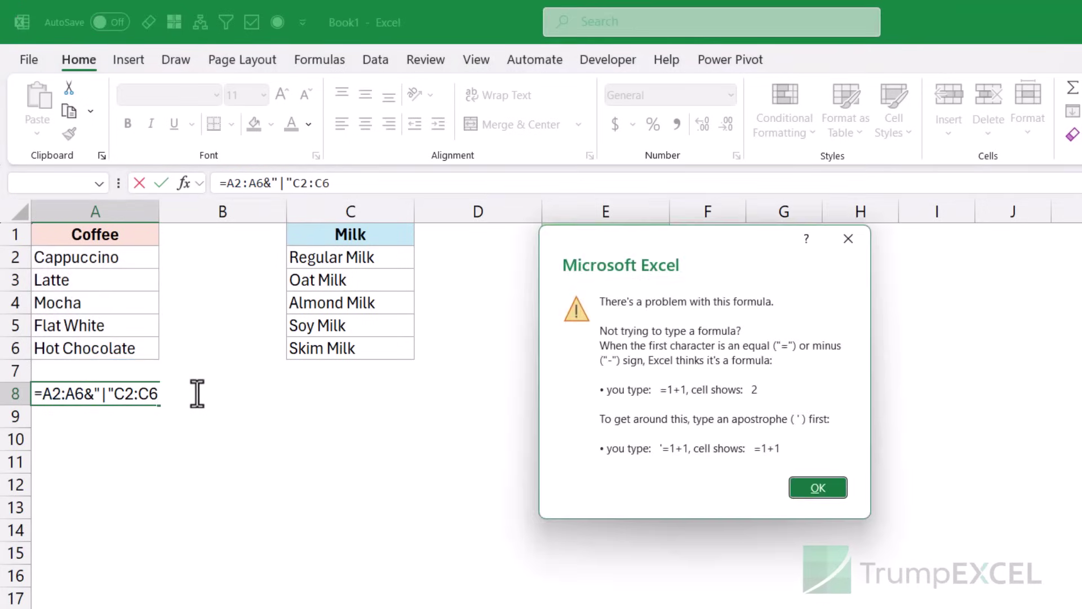
key(Return)
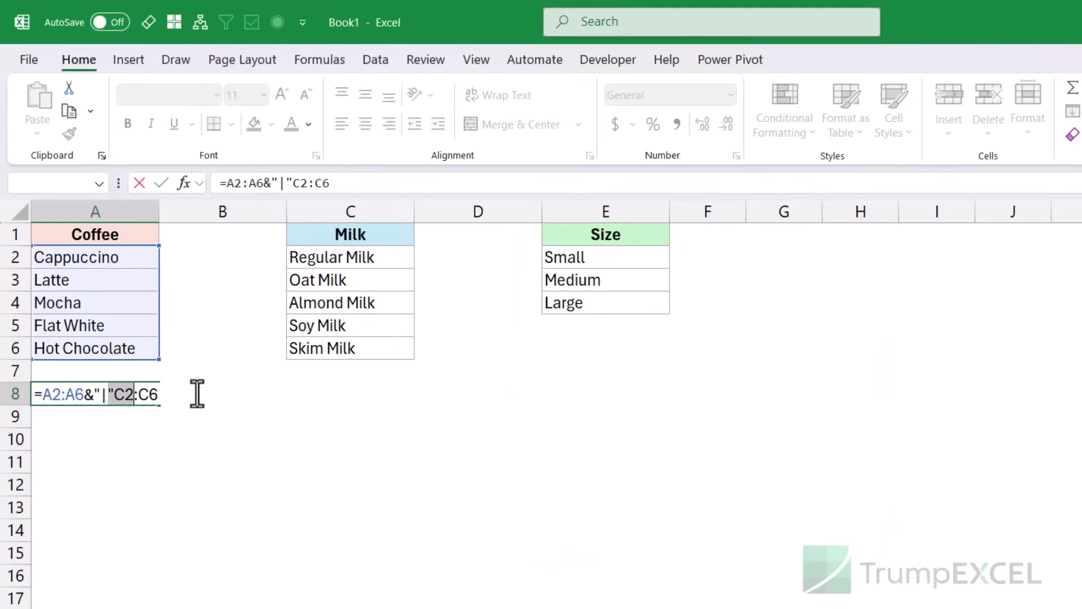
click(116, 394)
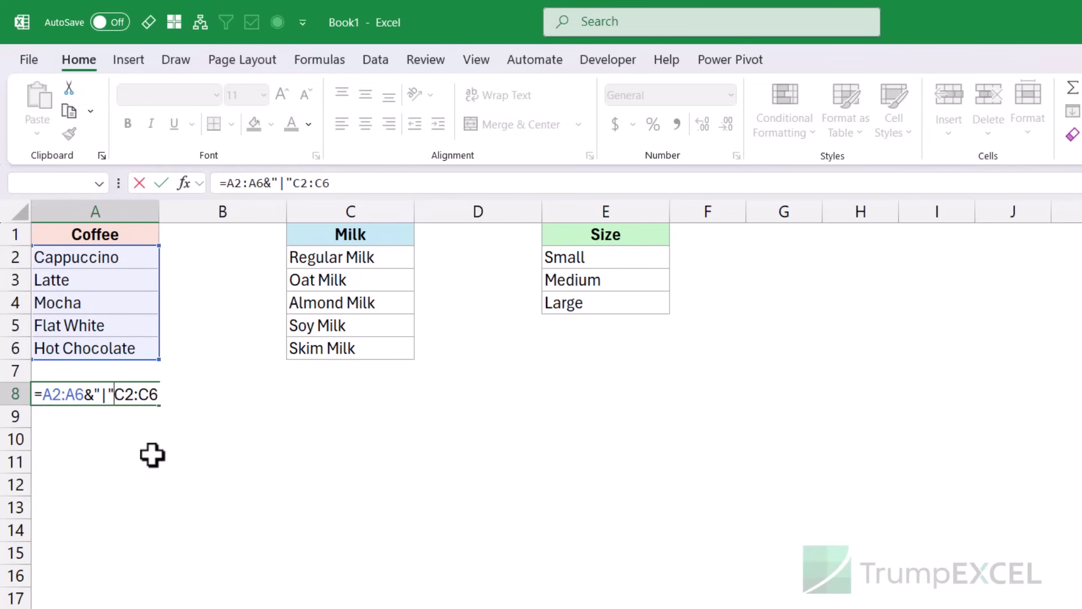
text(&)
key(Return)
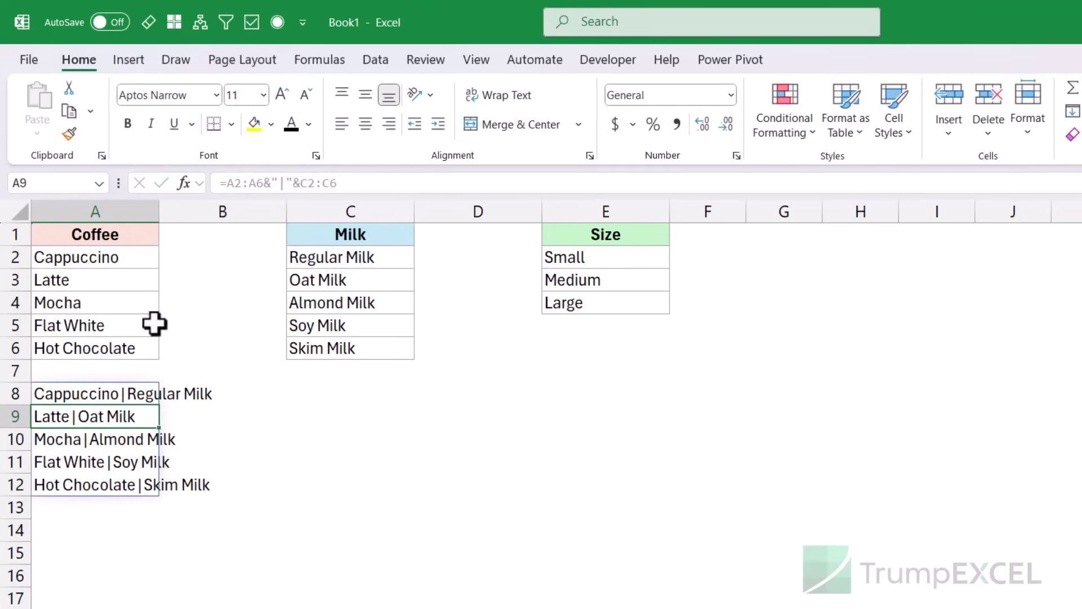
Wrap the Milk range in TRANSPOSE so that the A8 formula reads =A2:A6&"|"&TRANSPOSE(C2:C6)
click(126, 256)
ctrl+click(306, 257)
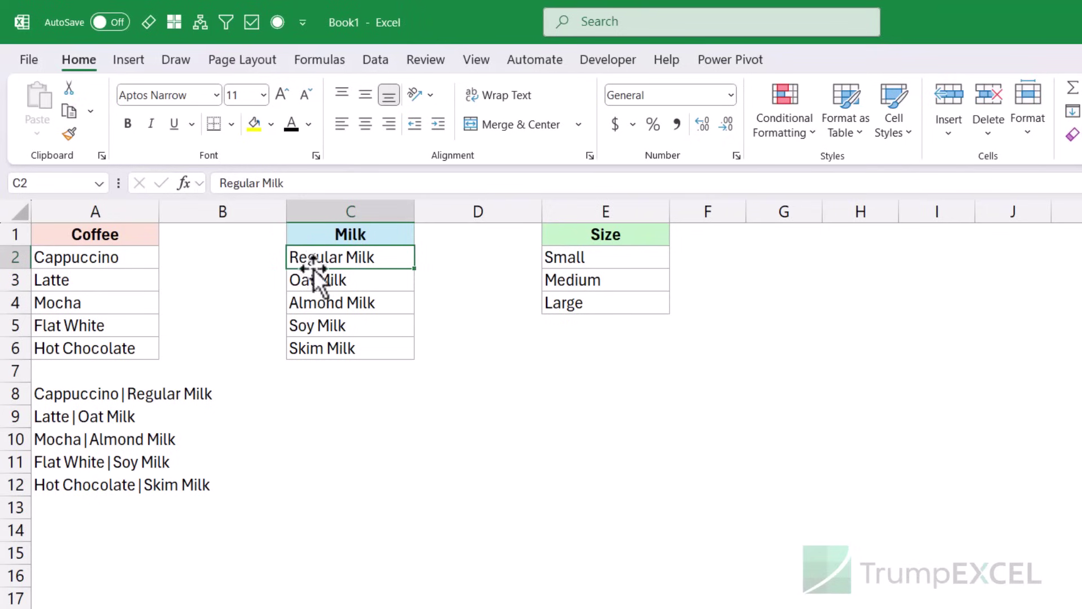
drag(137, 261, 126, 347)
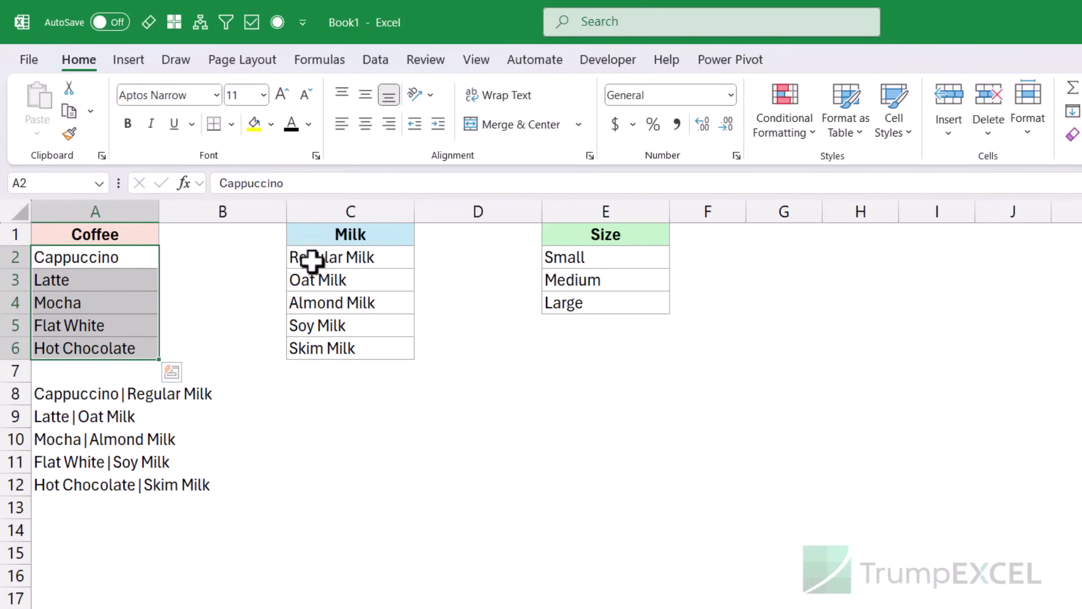
drag(311, 261, 310, 338)
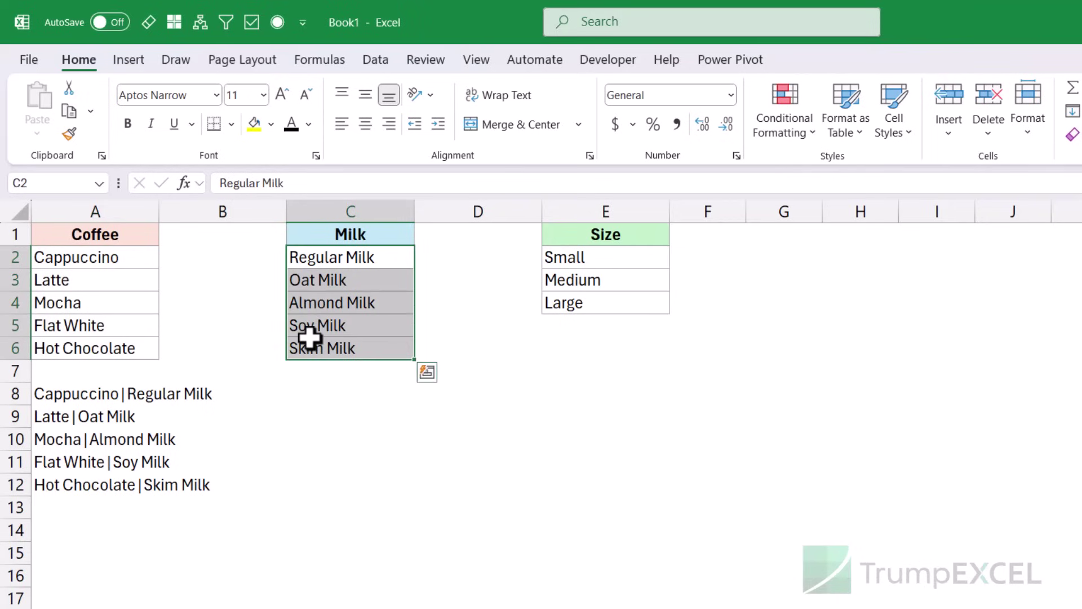
click(107, 388)
double_click(113, 391)
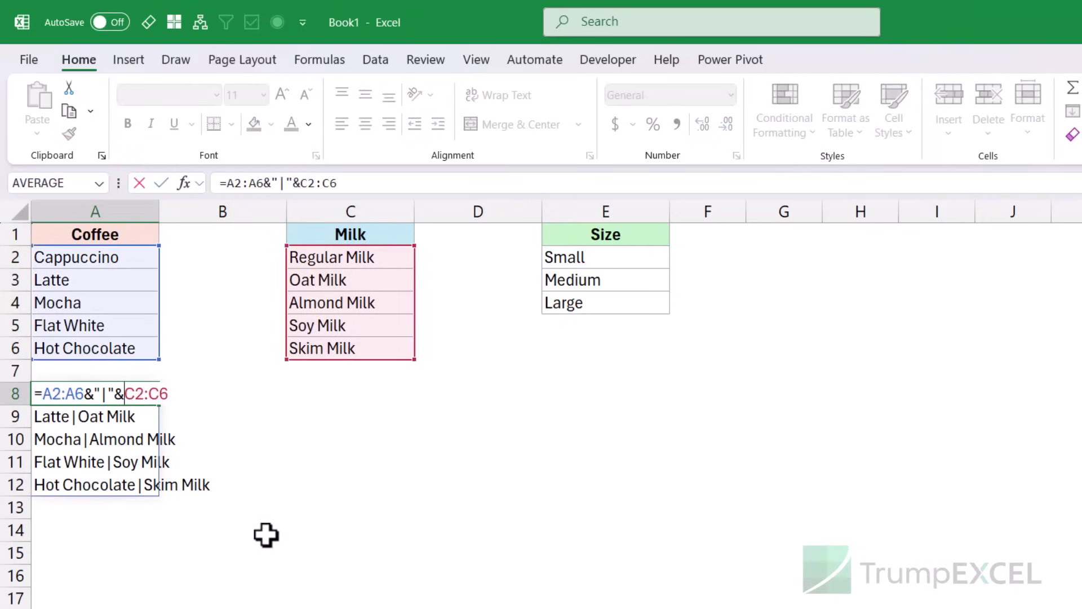
text(TRANS)
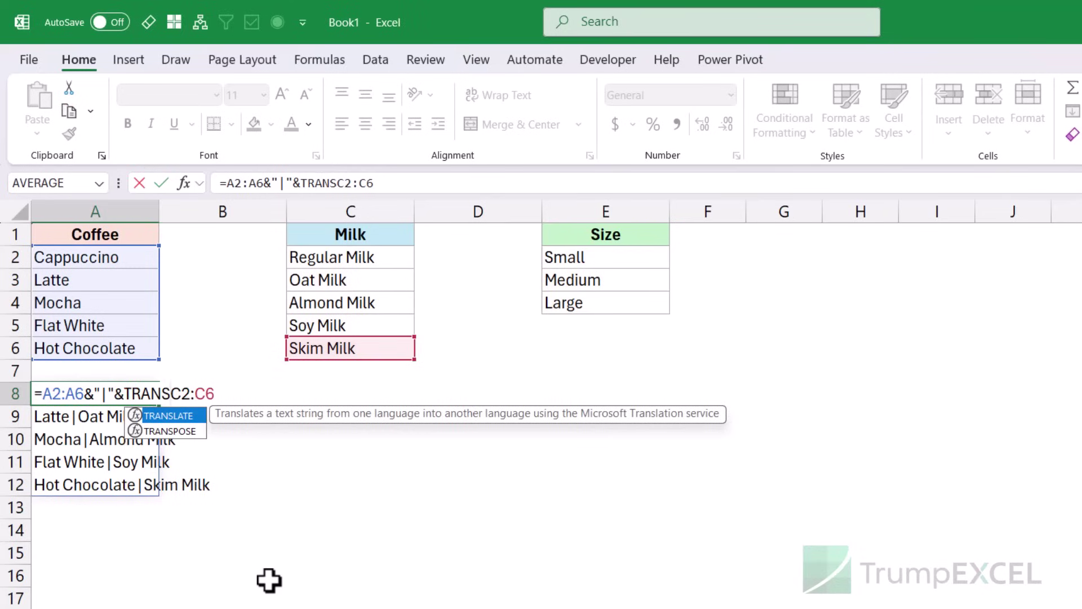
key(Down)
key(Tab)
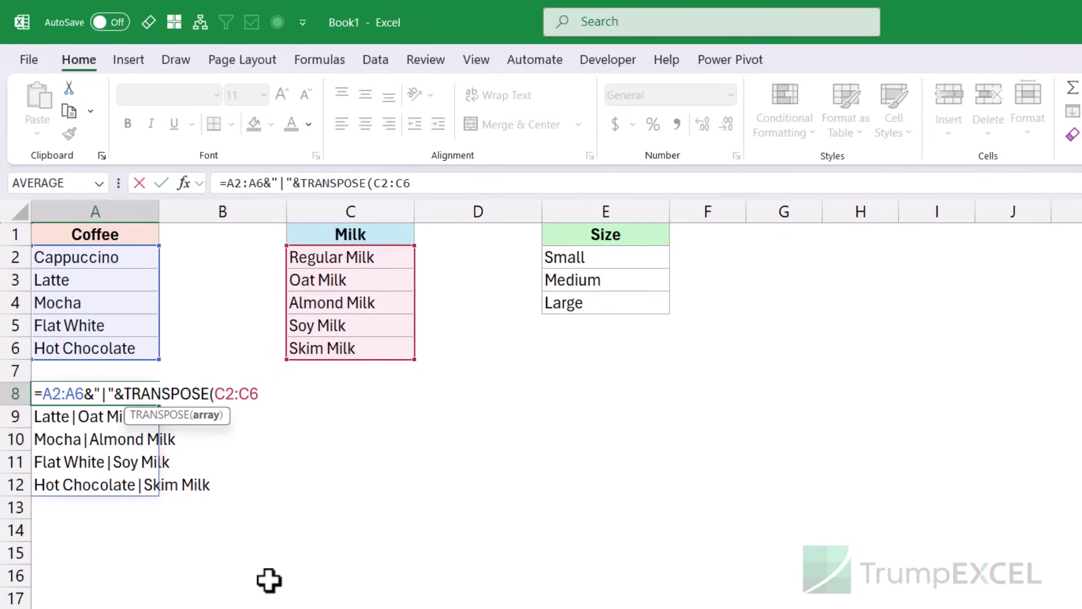
click(257, 394)
text())
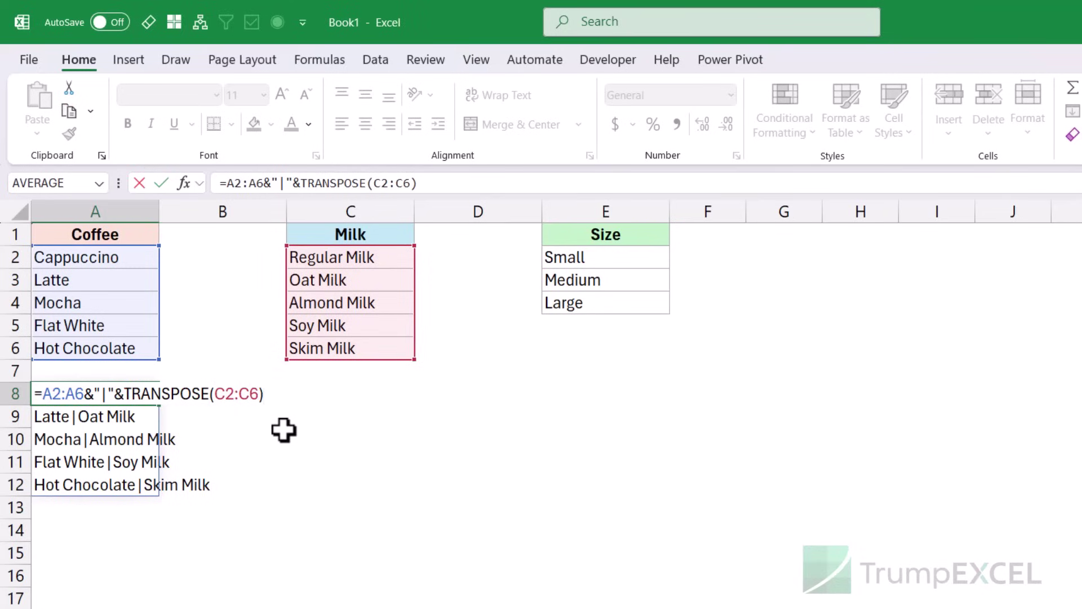
key(Return)
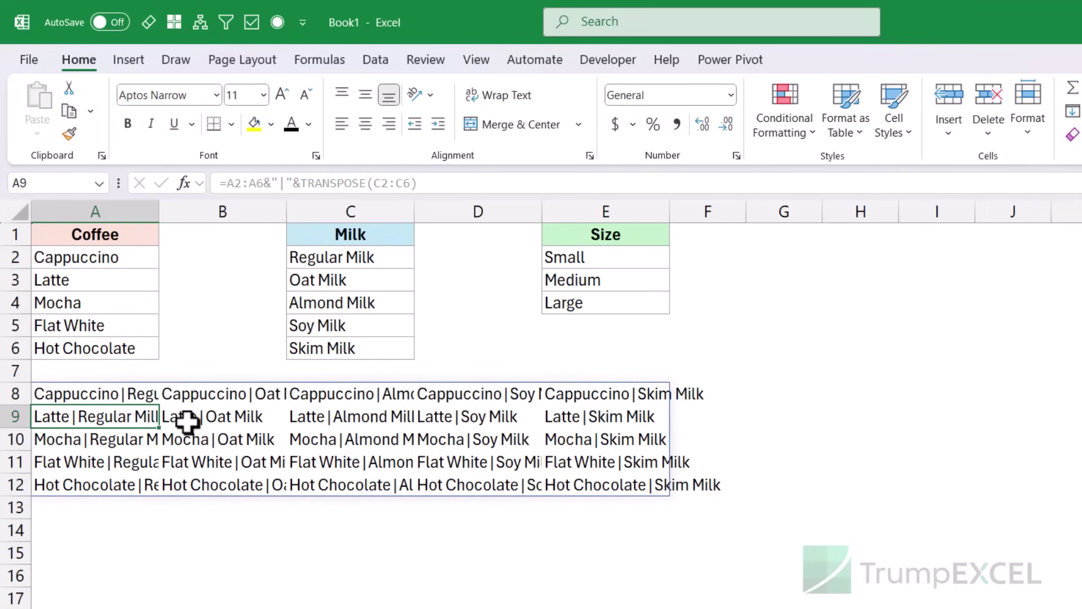
Examine how the Cappuccino and Latte rows of the spilled grid pair each coffee with every milk type
click(113, 398)
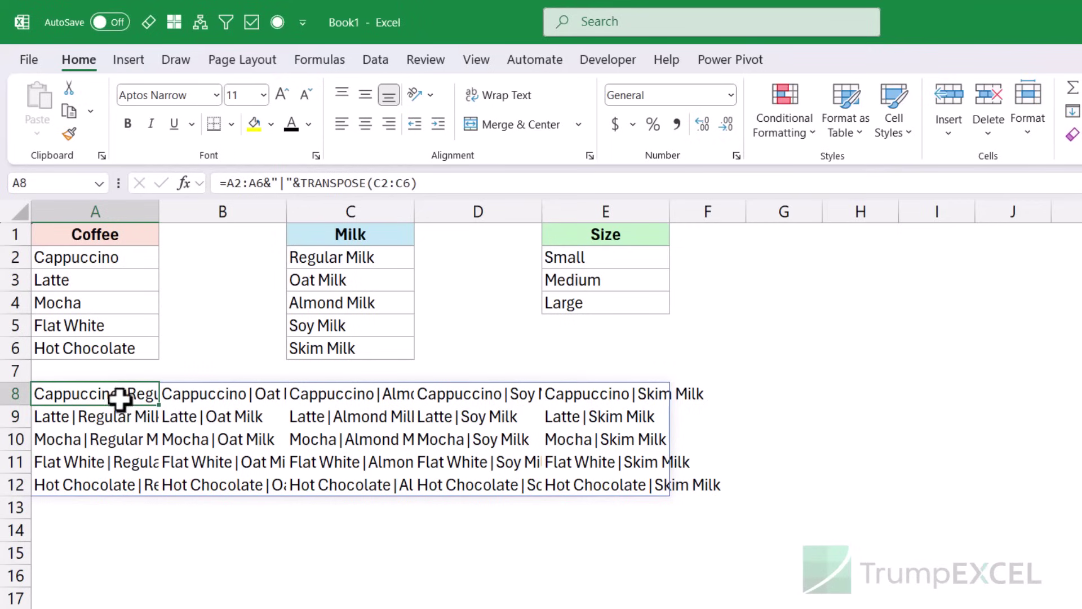
click(181, 394)
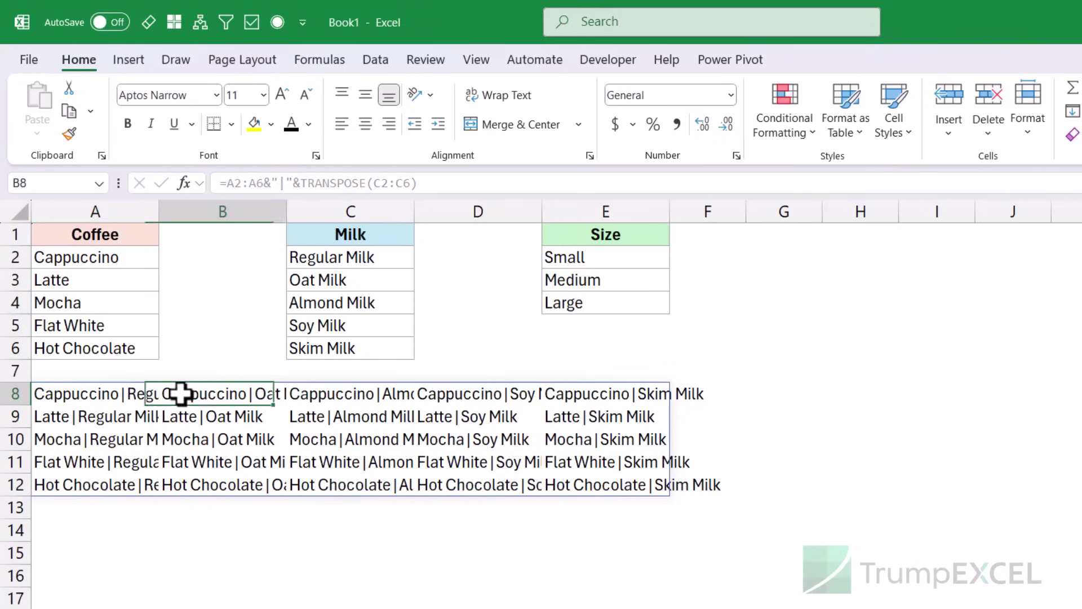
click(332, 393)
click(119, 395)
drag(119, 394, 601, 393)
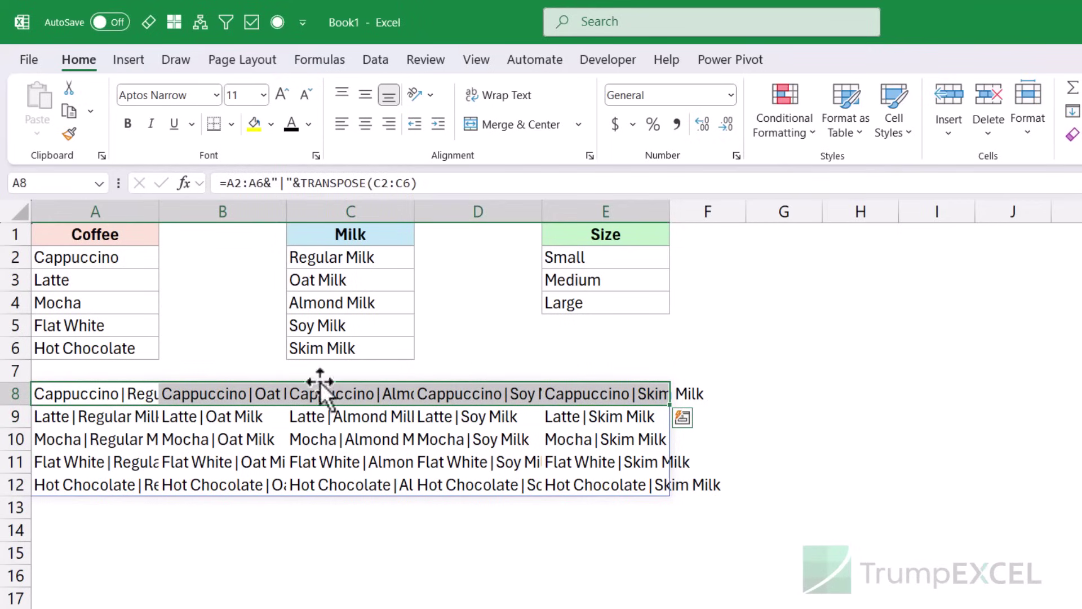
click(114, 418)
drag(112, 420, 592, 418)
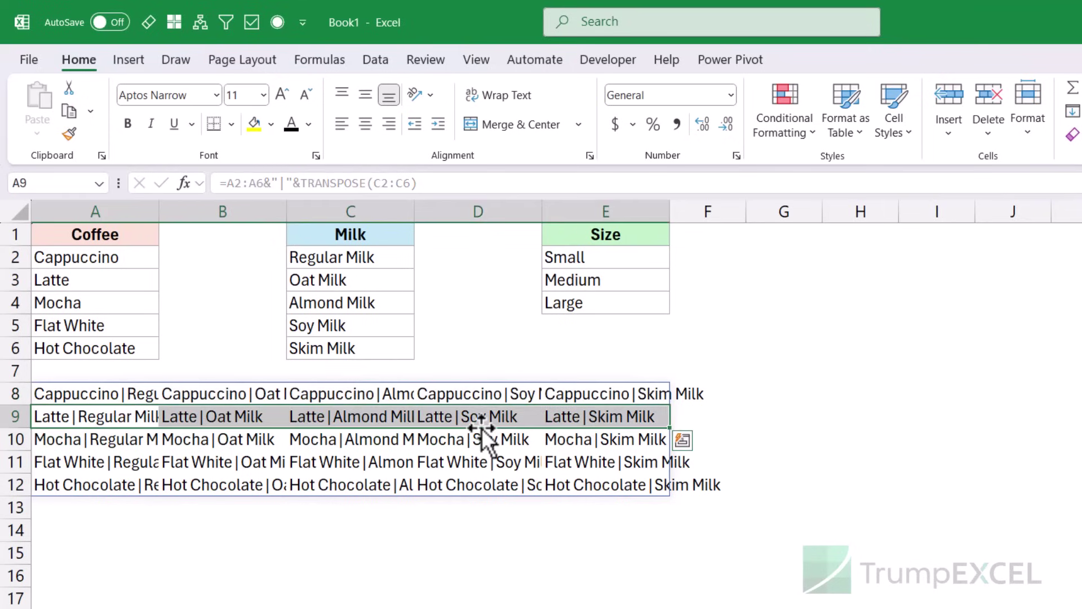
click(87, 394)
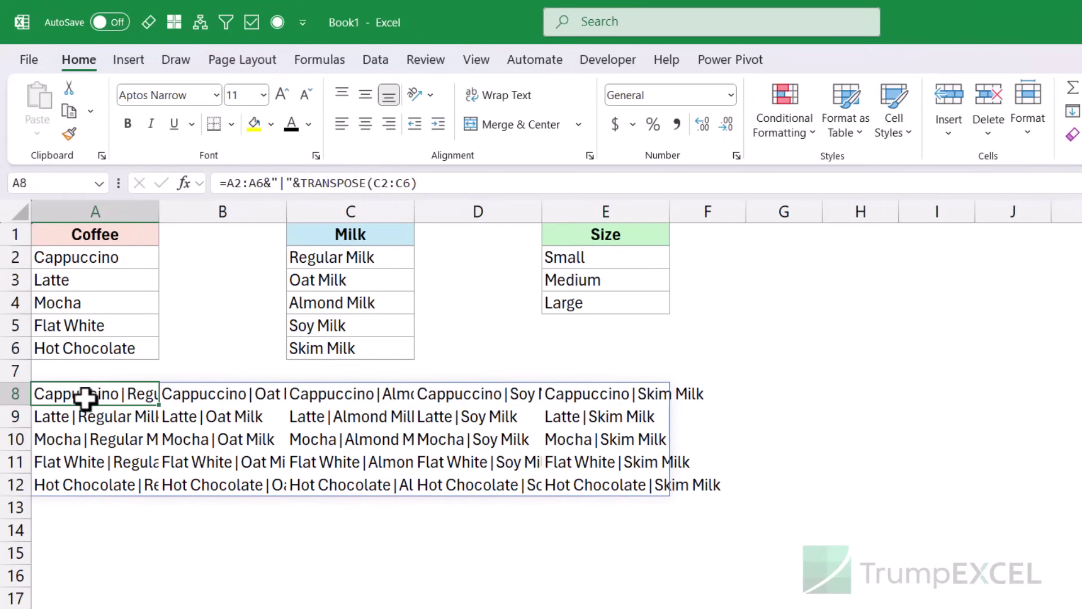
Wrap the A8 formula in TOCOL so that it reads =TOCOL(A2:A6&"|"&TRANSPOSE(C2:C6))
double_click(84, 397)
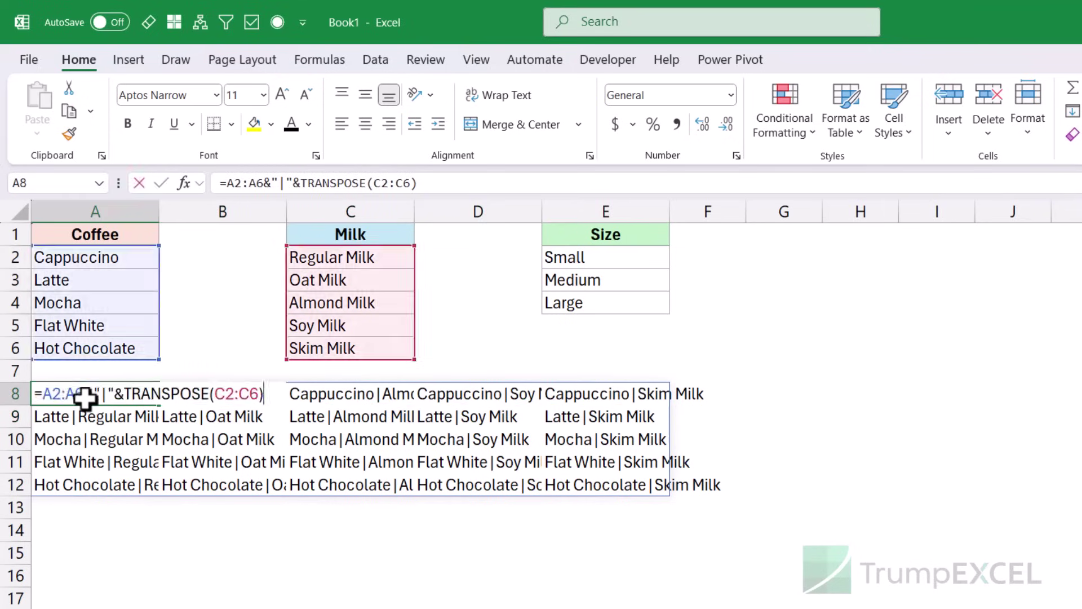
click(42, 393)
text(TOCOL)
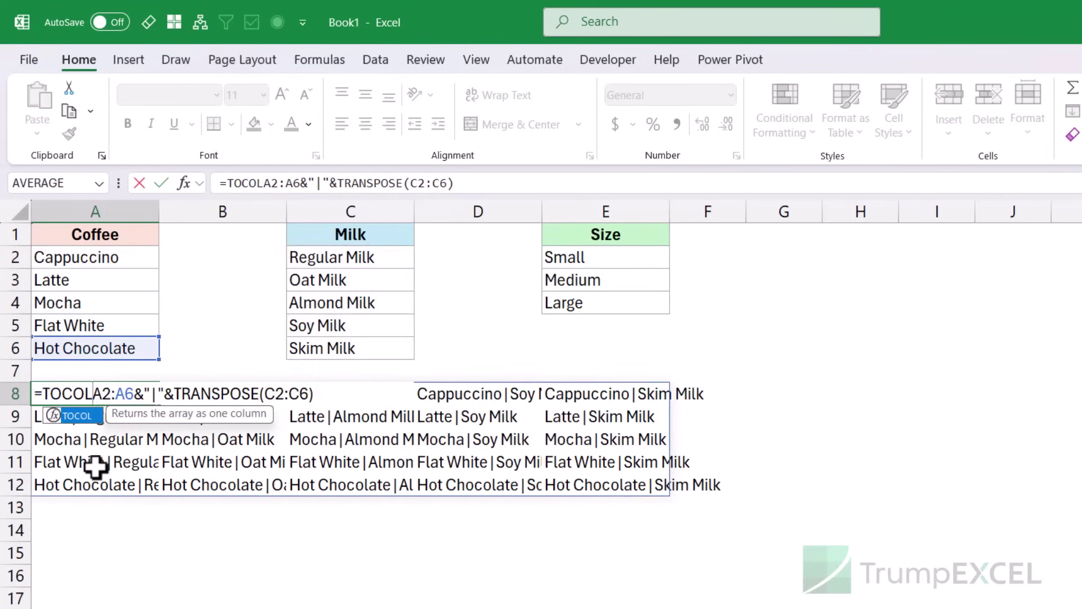
text(()
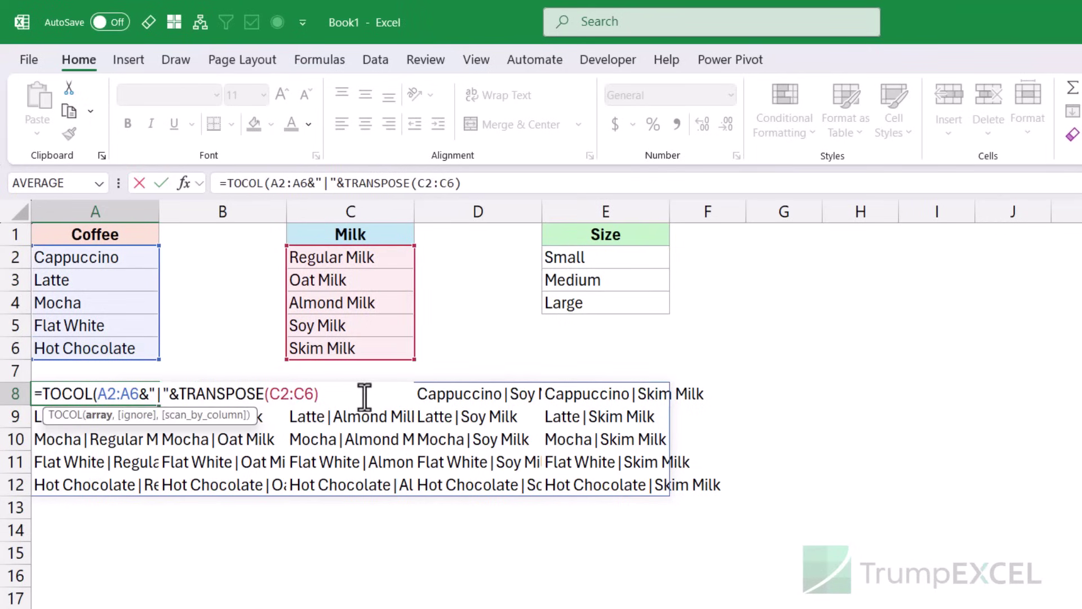
text())
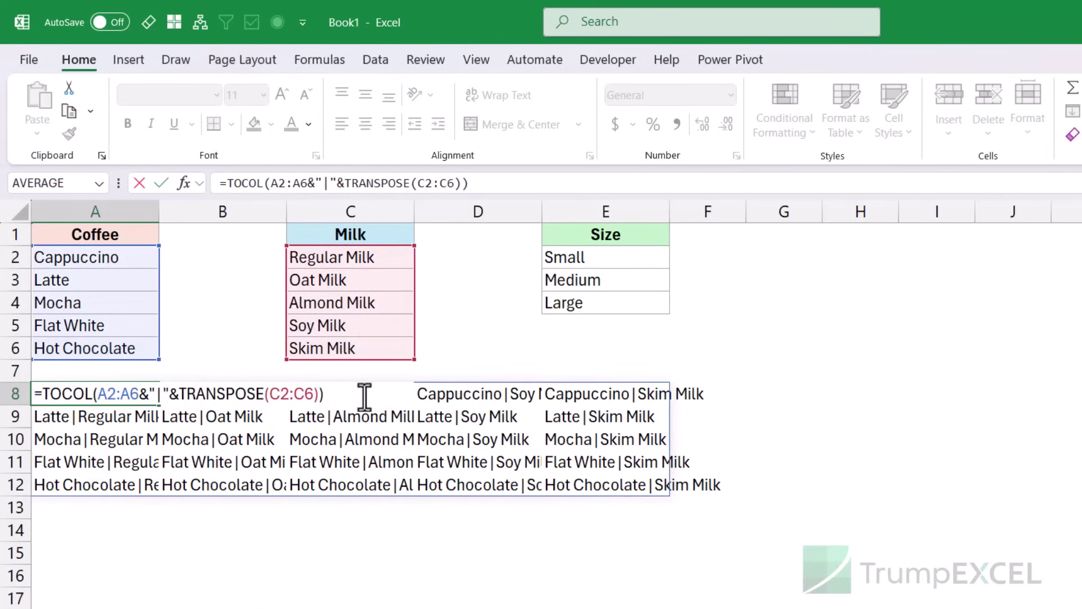
key(Return)
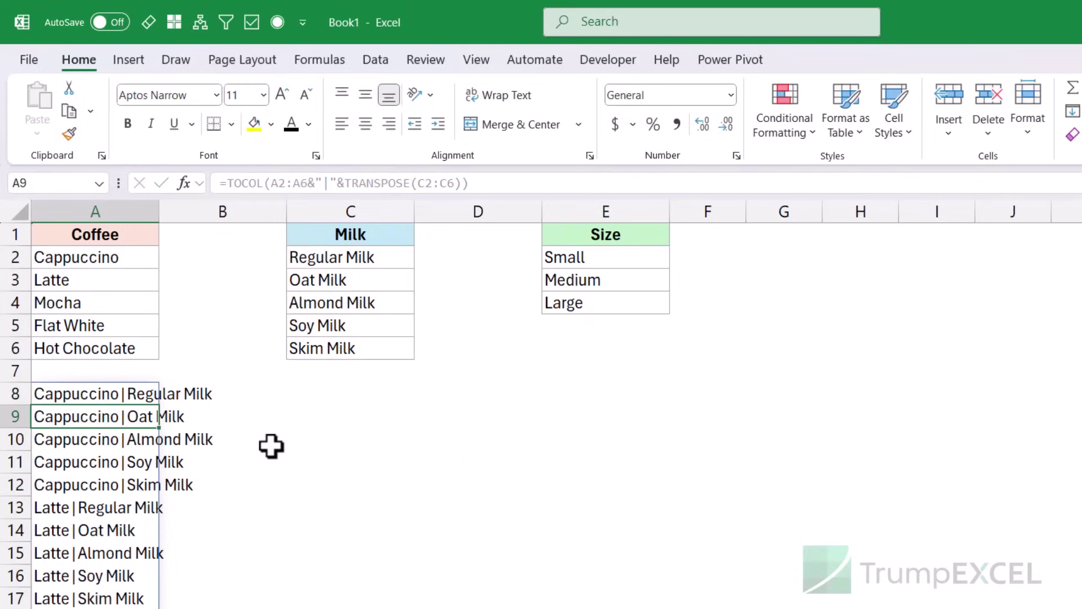
scroll(271, 446, down, 3)
scroll(272, 446, down, 3)
scroll(271, 446, up, 6)
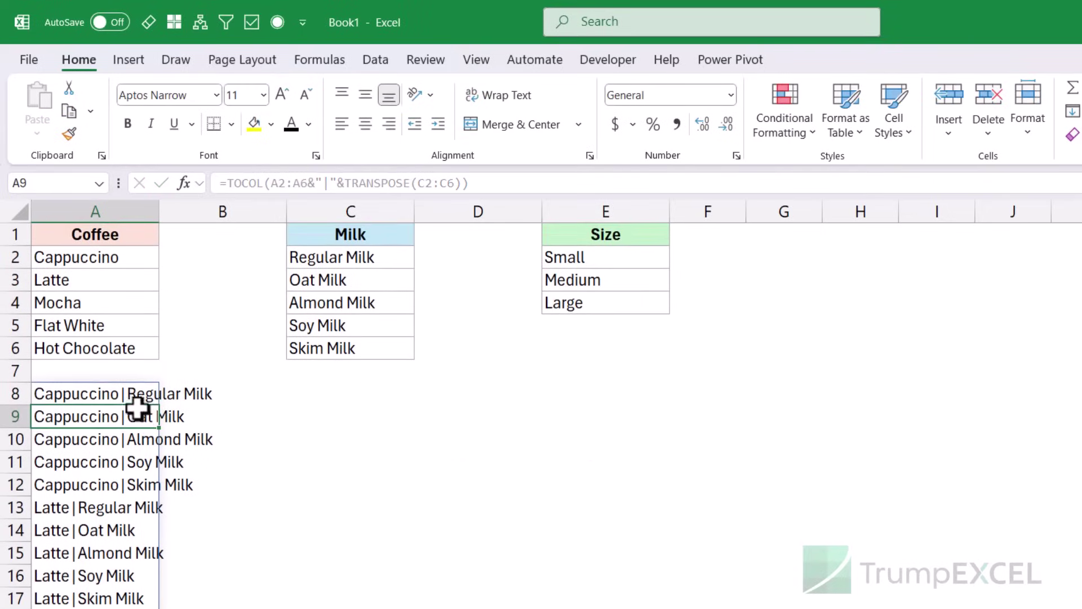
Extend the A8 formula by joining the transposed Size range to its end with &TRANSPOSE(E2:E4)
click(154, 396)
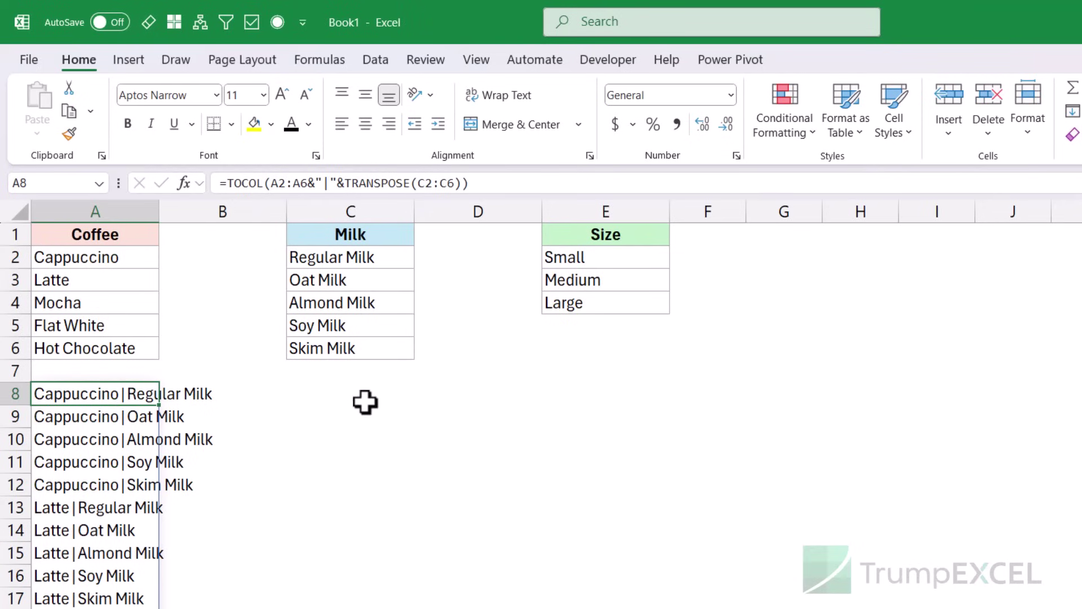
double_click(137, 398)
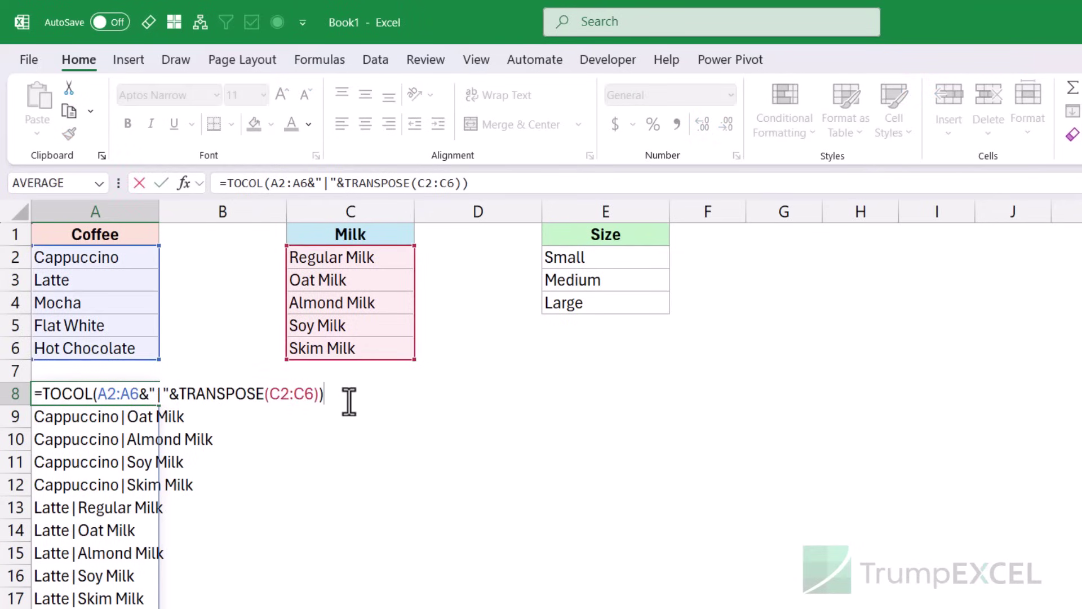
text(&TR)
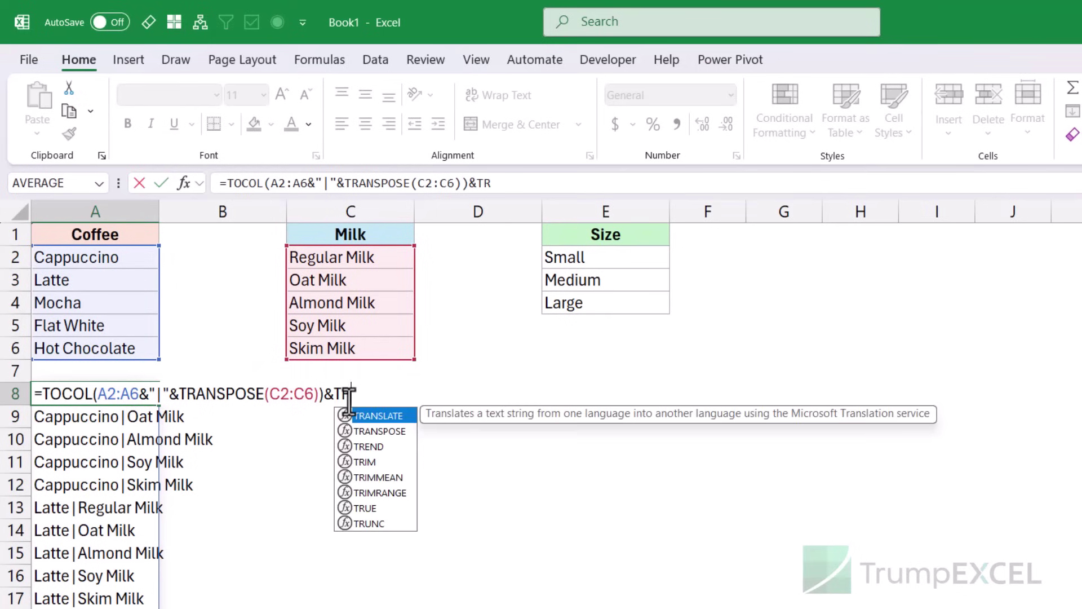
text(ANS)
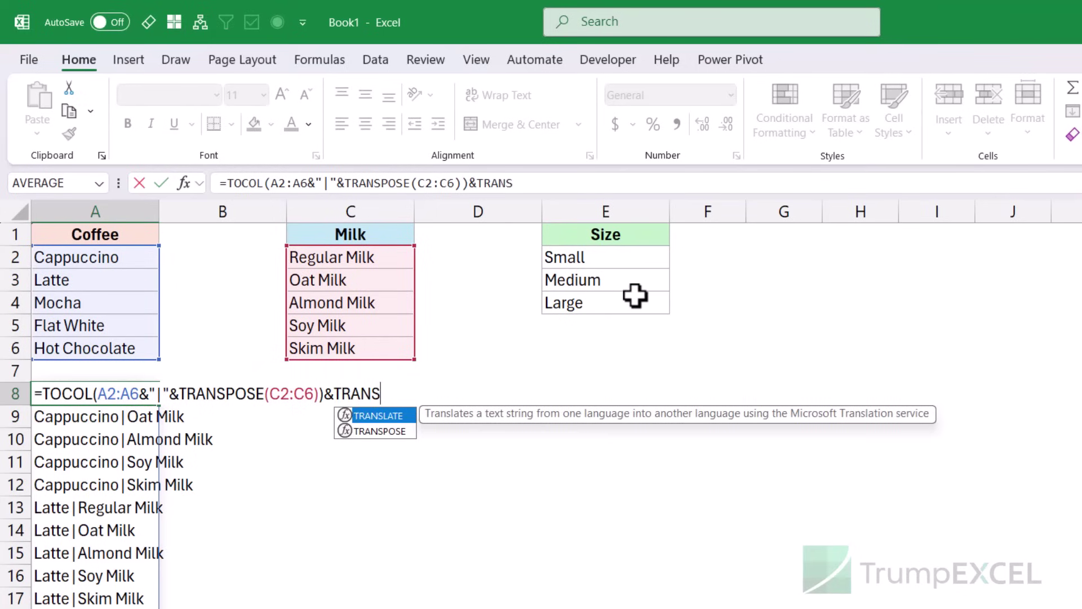
key(Tab)
key(BackSpace)
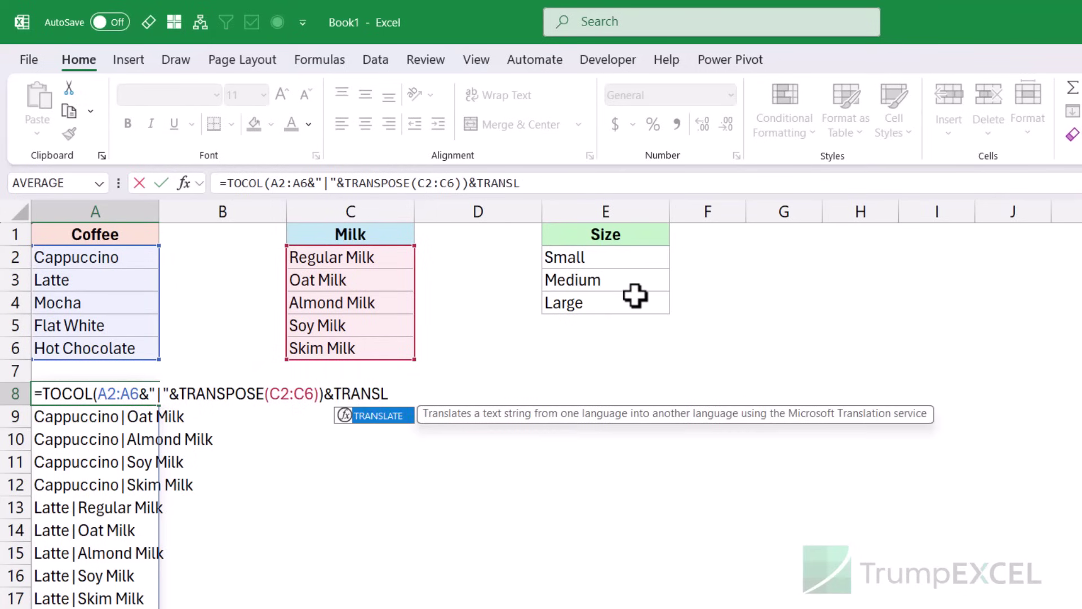
key(BackSpace)
text(pos)
key(Tab)
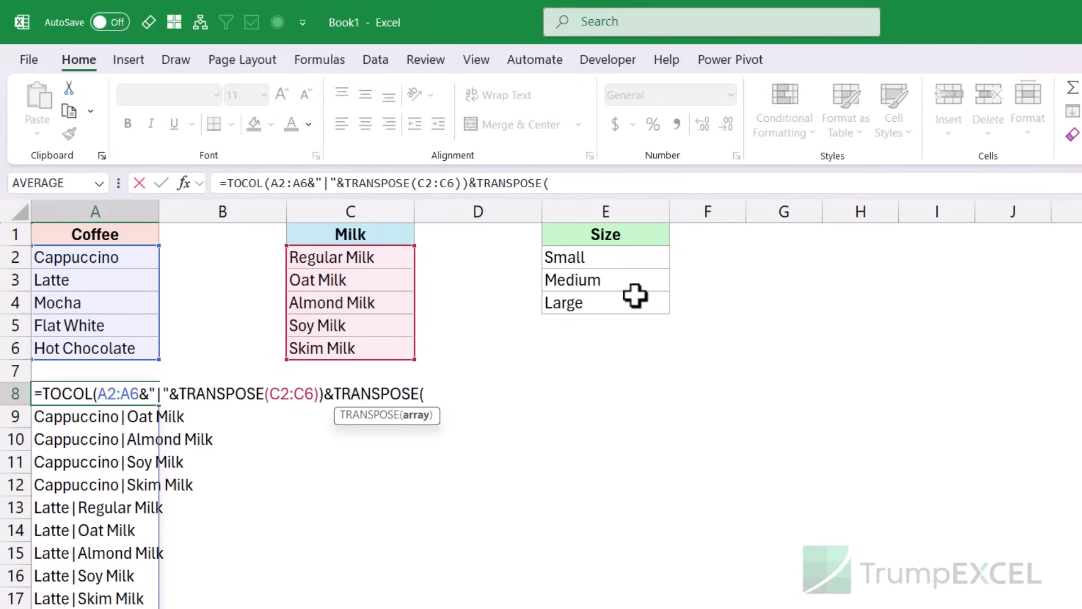
drag(600, 258, 603, 297)
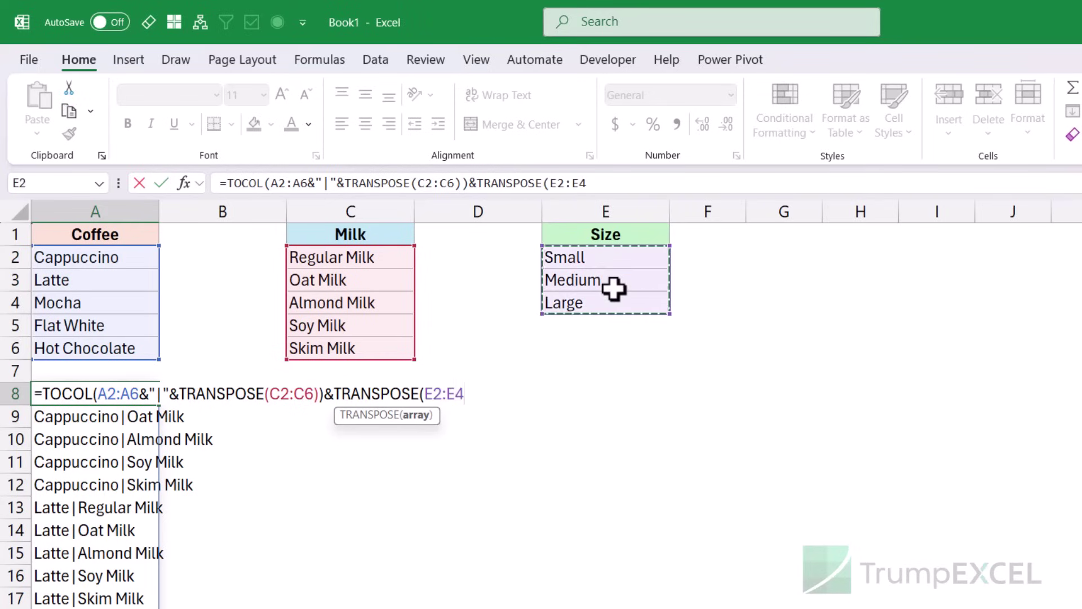
text()&)
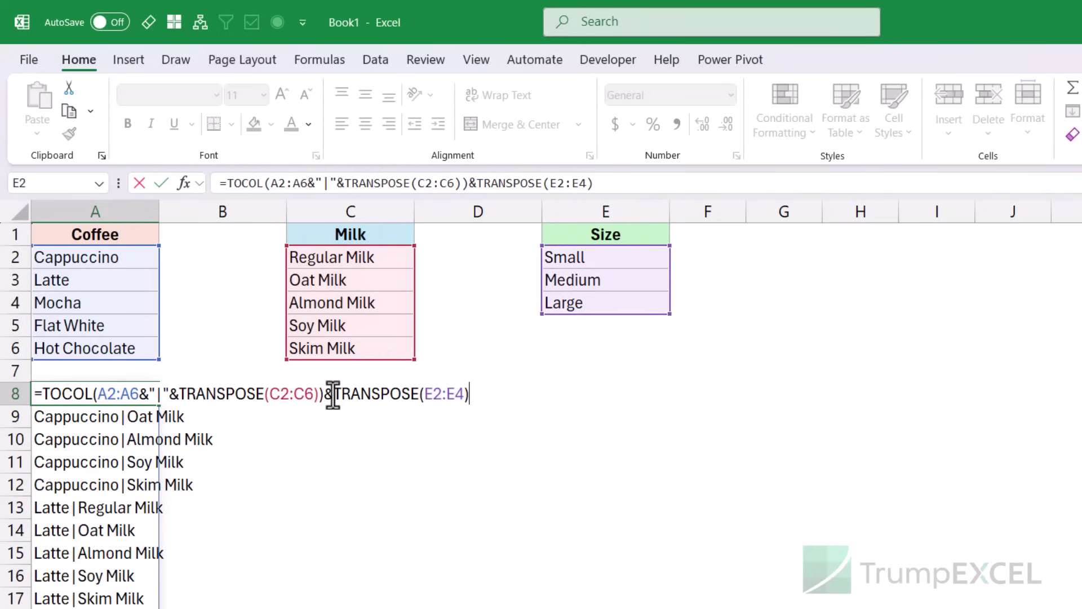
Insert a pipe separator "|" joined with & before TRANSPOSE(E2:E4) and enter the A8 formula
text("")
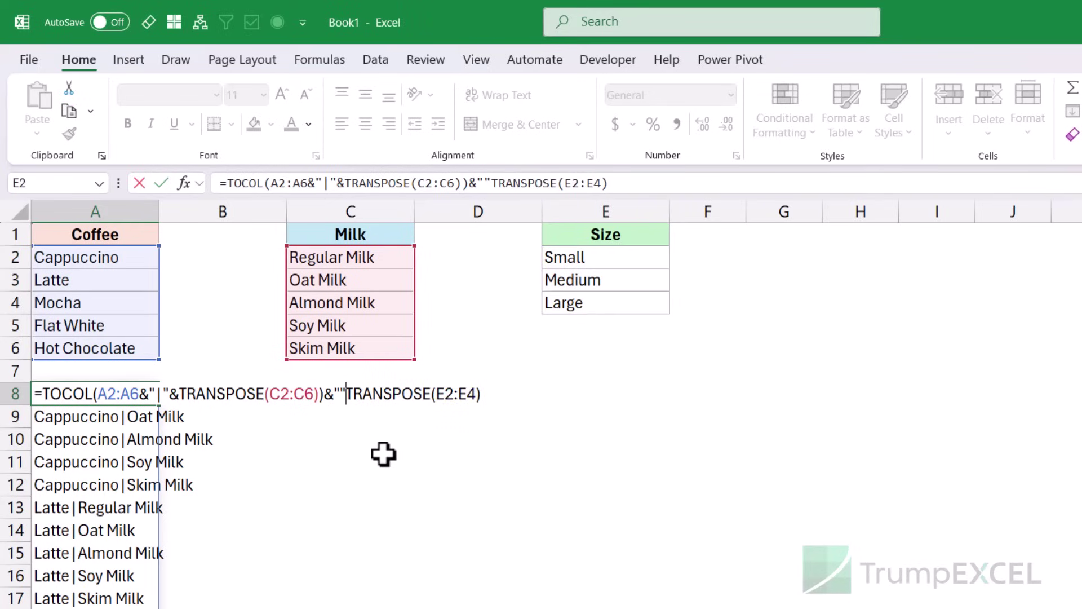
click(340, 393)
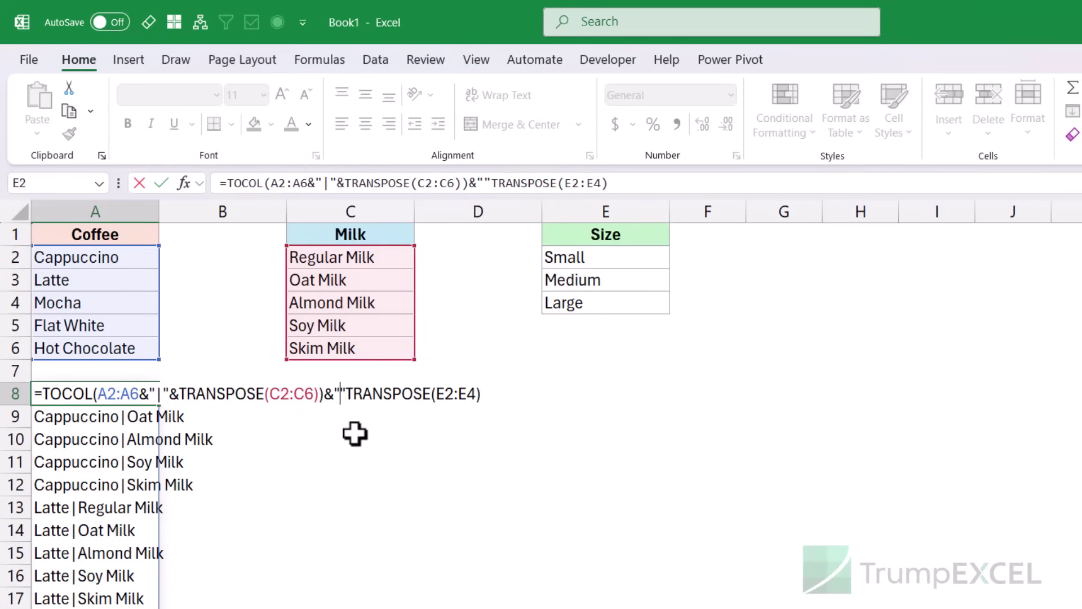
text(|)
click(355, 393)
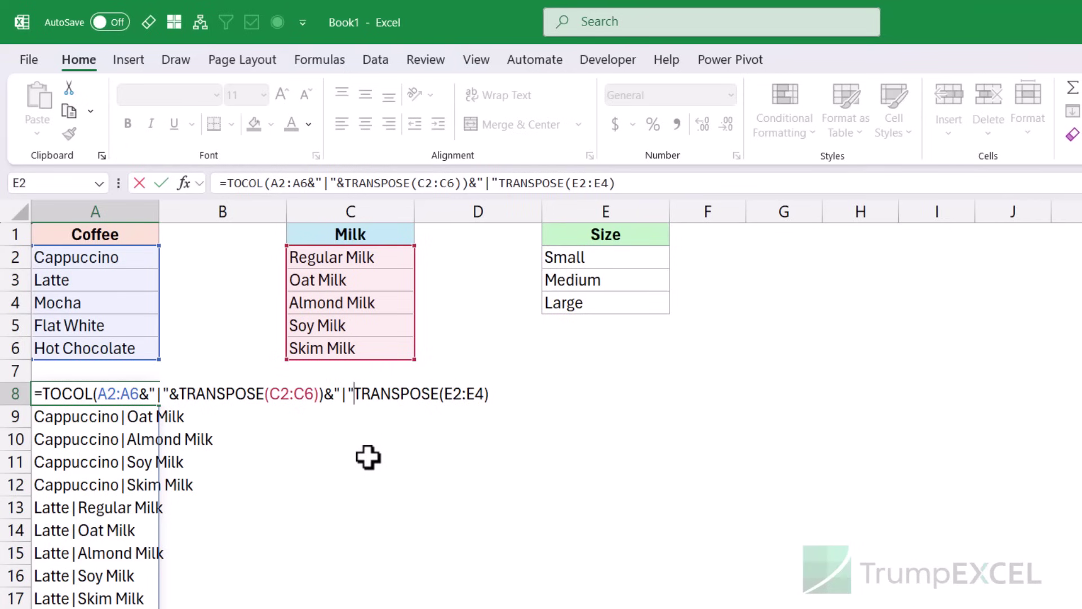
text(&)
key(Return)
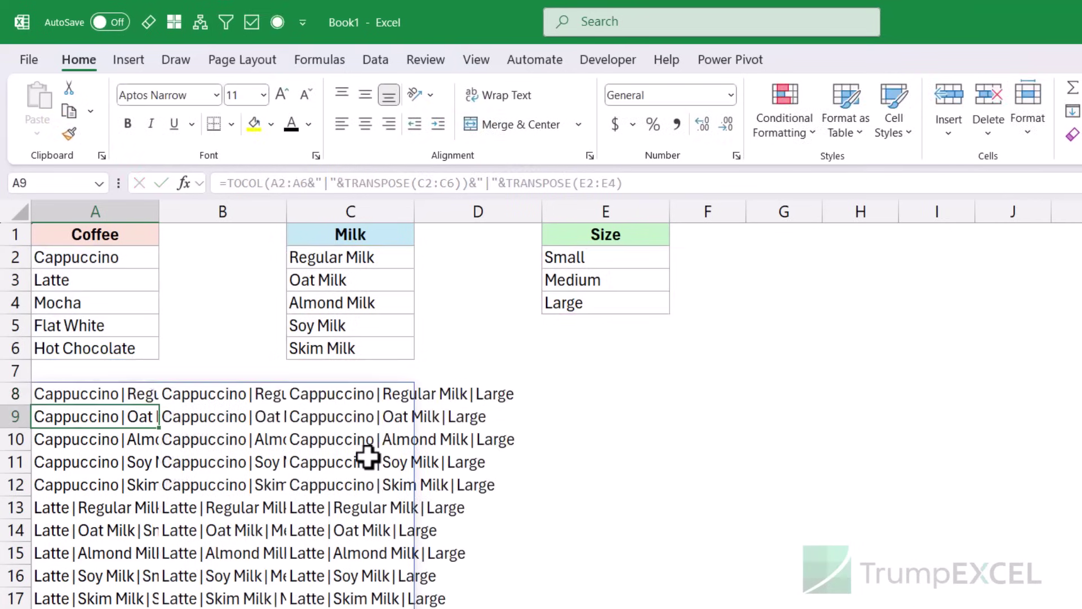
Wrap the whole A8 formula in a second TOCOL, entering =TOCOL(TOCOL(A2:A6&"|"&TRANSPOSE(C2:C6))&"|"&TRANSPOSE(E2:E4))
click(124, 394)
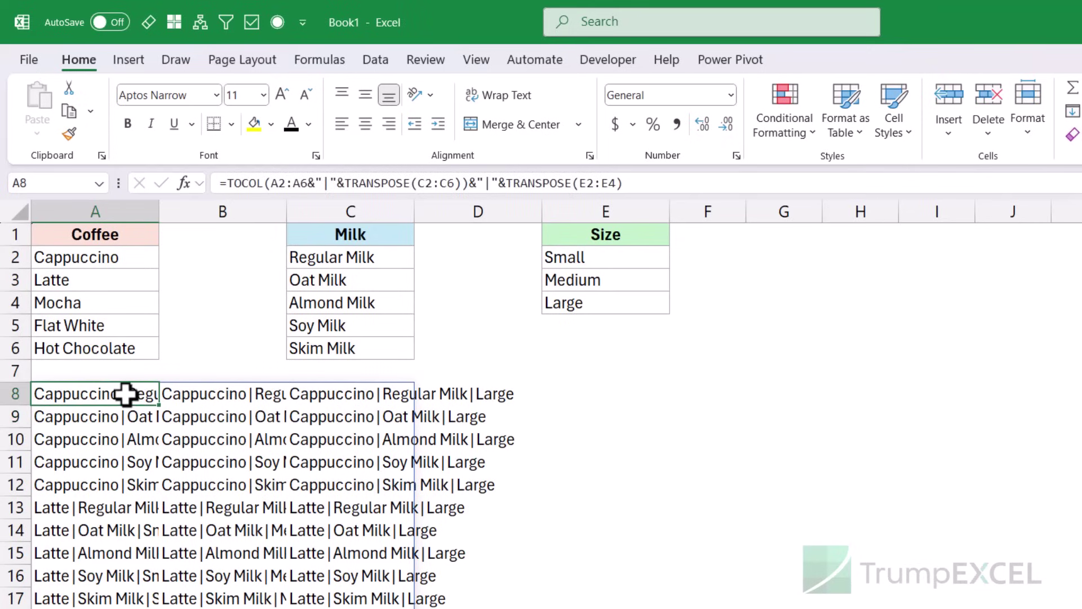
click(201, 394)
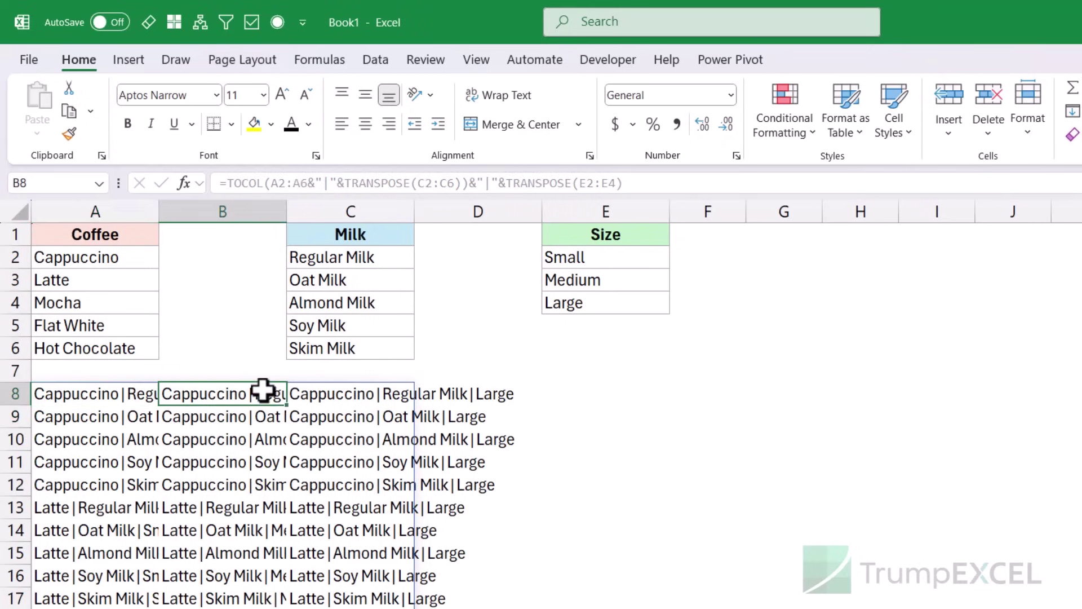
click(333, 393)
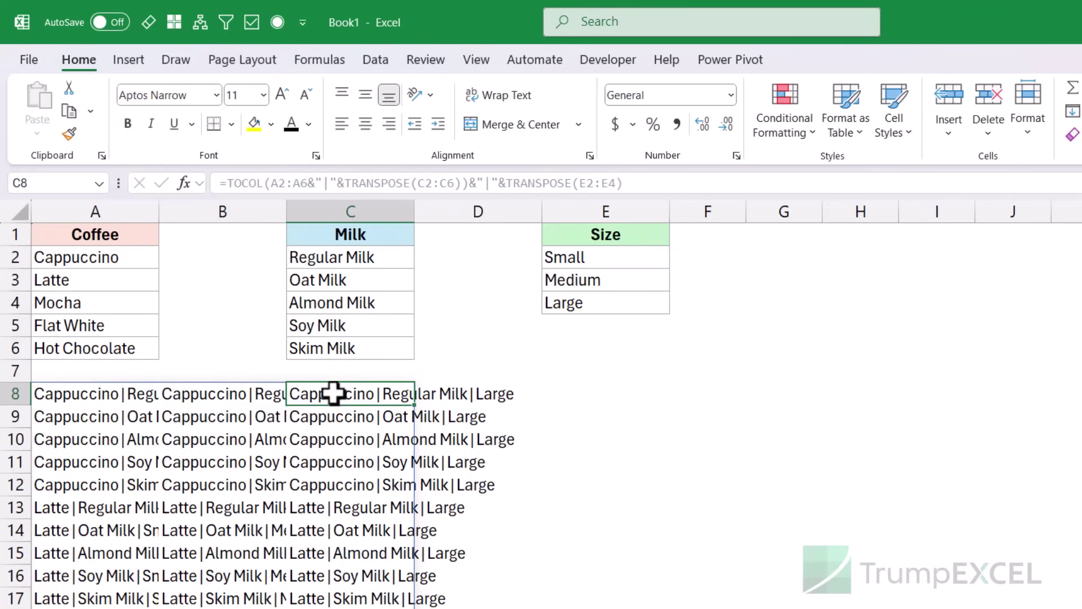
double_click(119, 394)
key(Left)
key(Left)
key(Left)
key(Left)
key(Left)
key(Left)
key(Left)
key(Left)
key(Left)
key(Left)
key(Left)
key(Left)
key(Left)
key(Left)
key(Left)
key(Left)
key(Left)
key(Left)
key(Left)
key(Left)
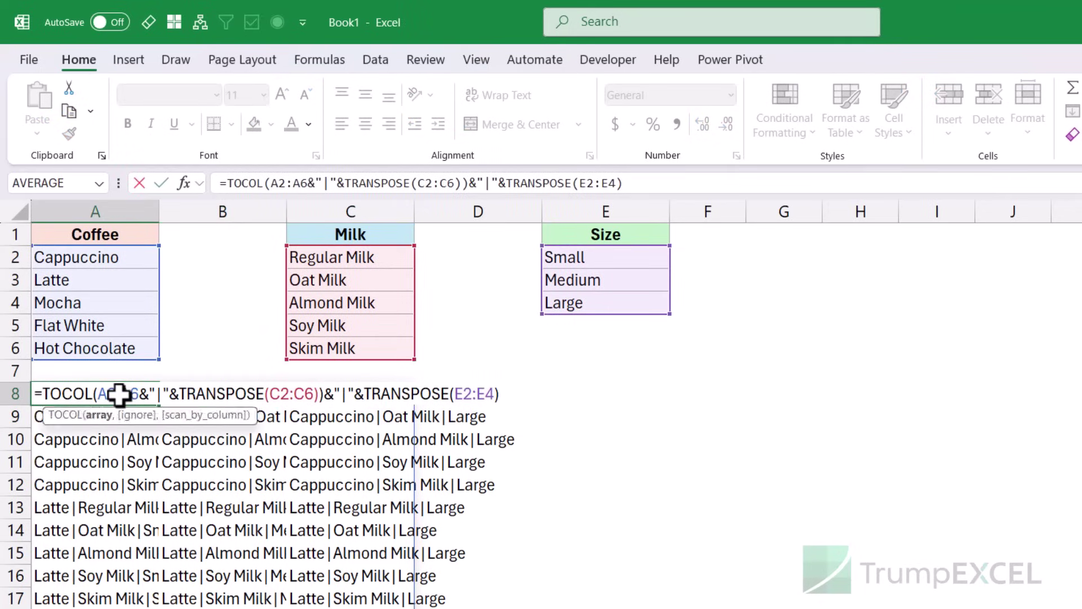
text(TOCOL()
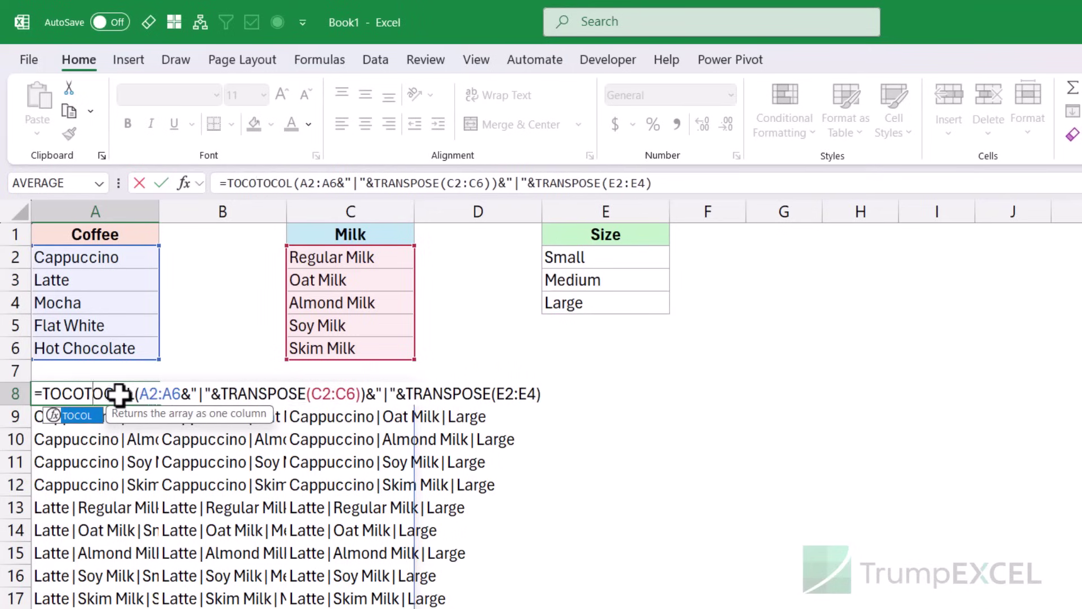
click(555, 395)
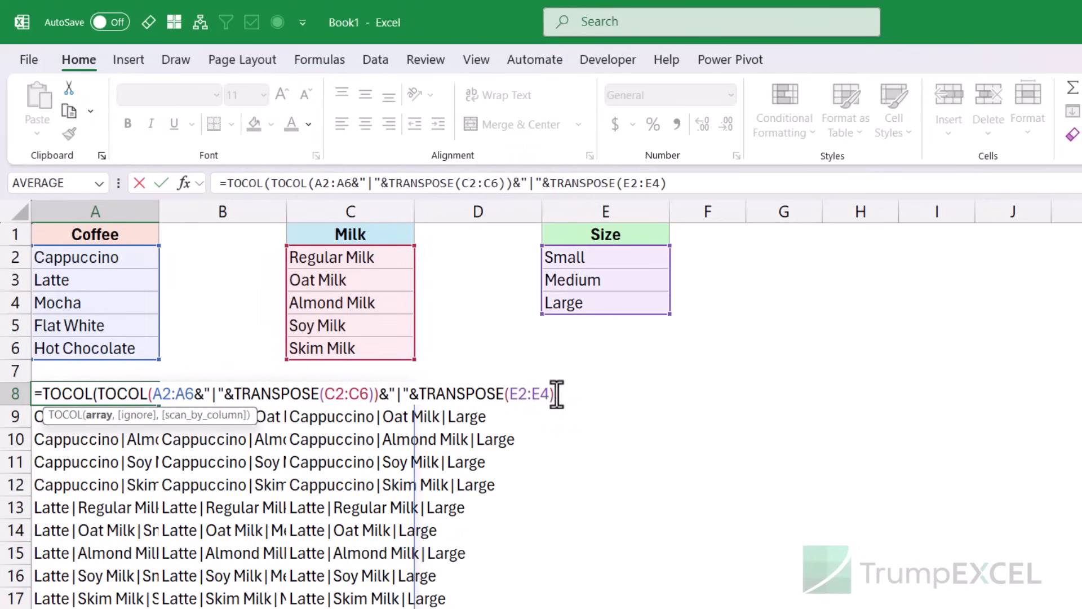
text())
key(Return)
key(Up)
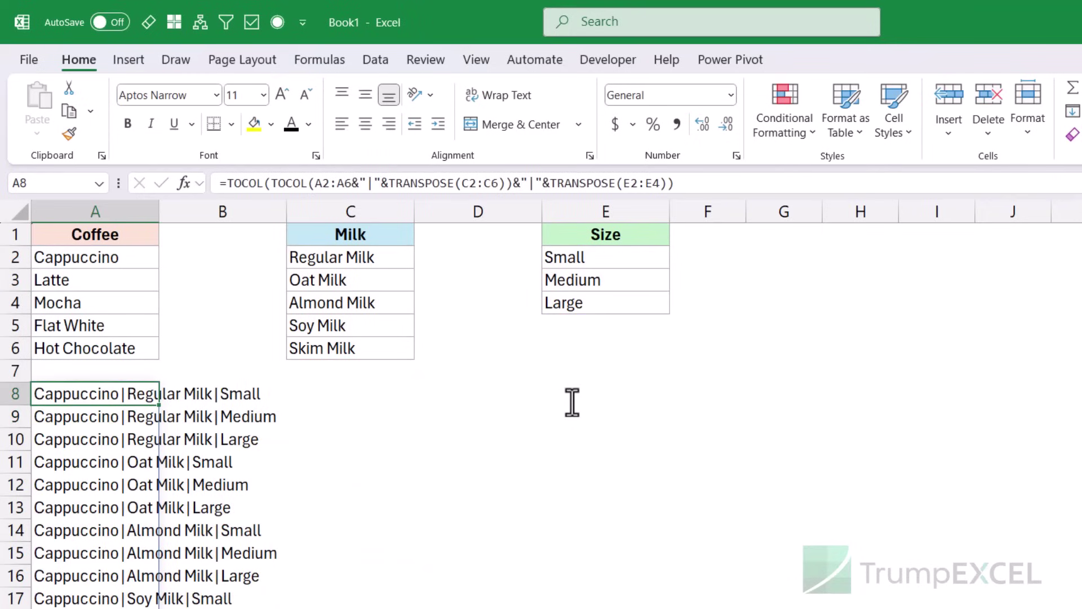
scroll(268, 428, down, 3)
scroll(269, 453, down, 11)
scroll(268, 453, up, 13)
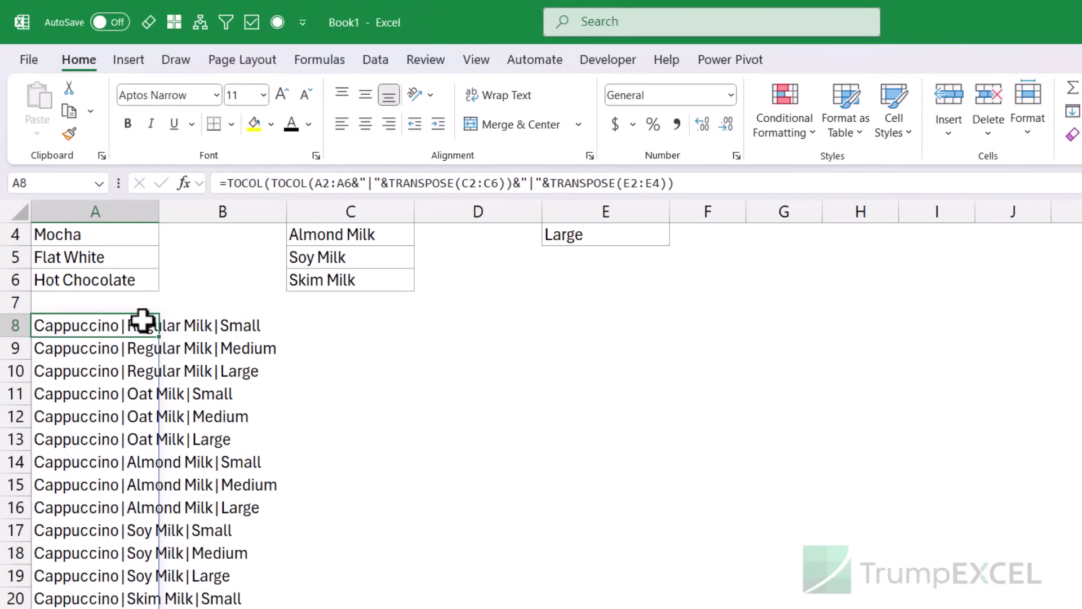
Split the first combination into separate columns by entering =TEXTSPLIT(A8,"|") in cell C8
click(324, 325)
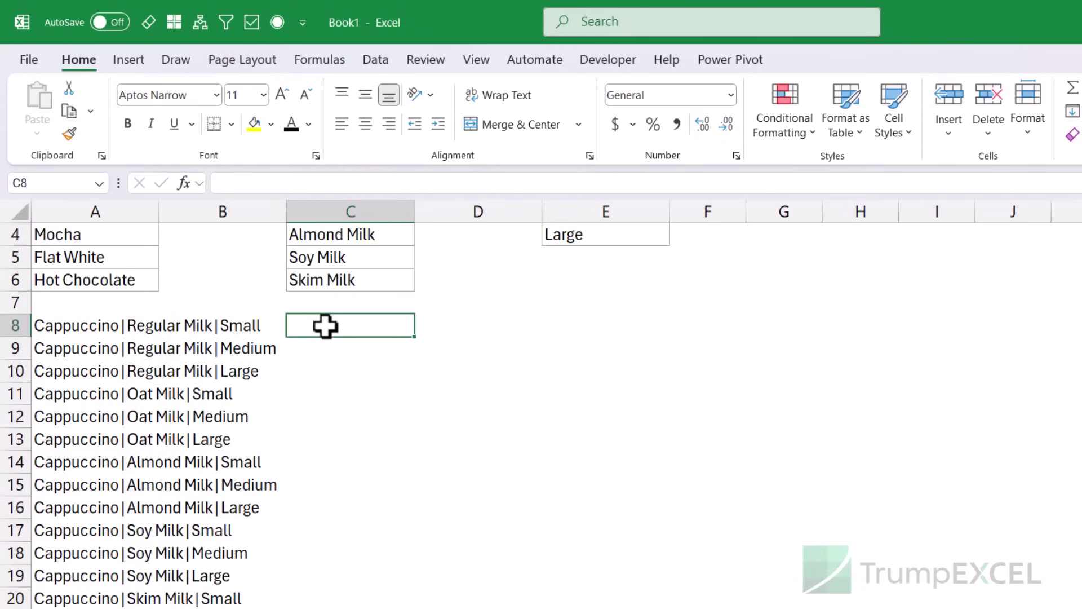
text(=texts)
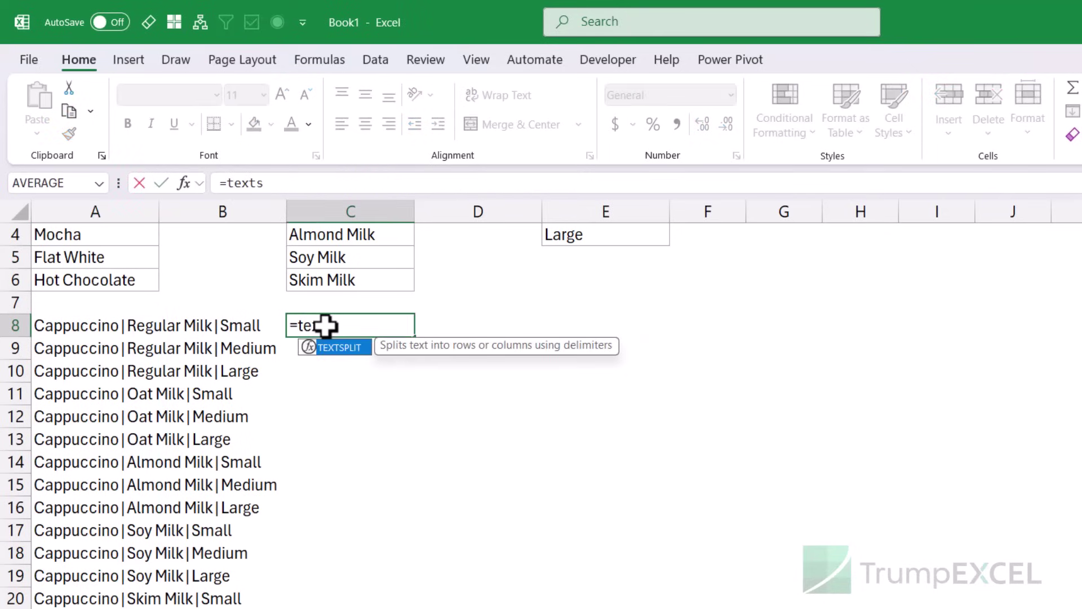
key(Tab)
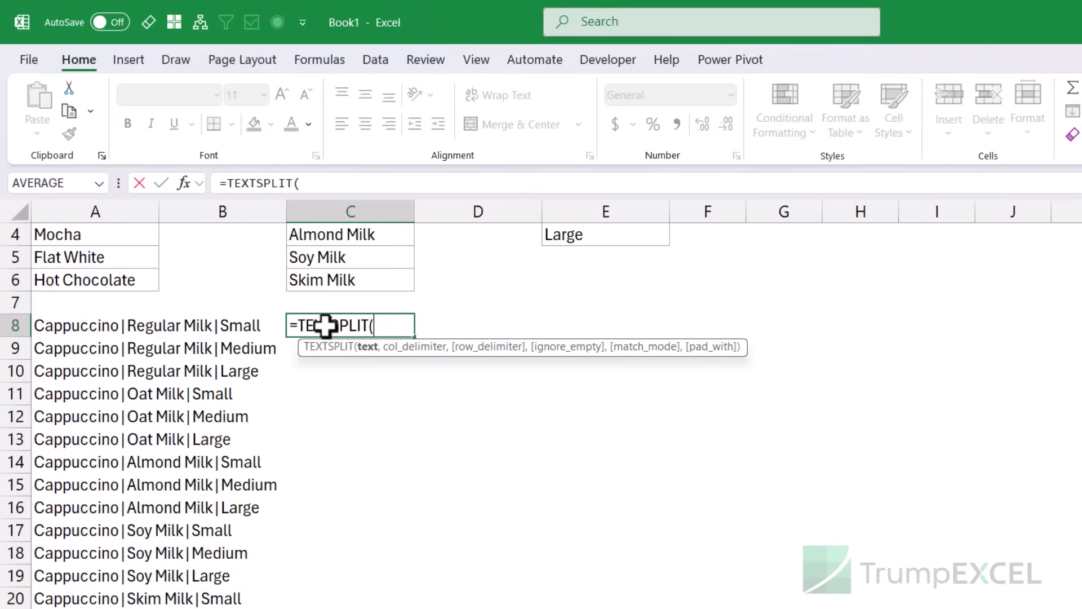
click(126, 325)
text(,"|)
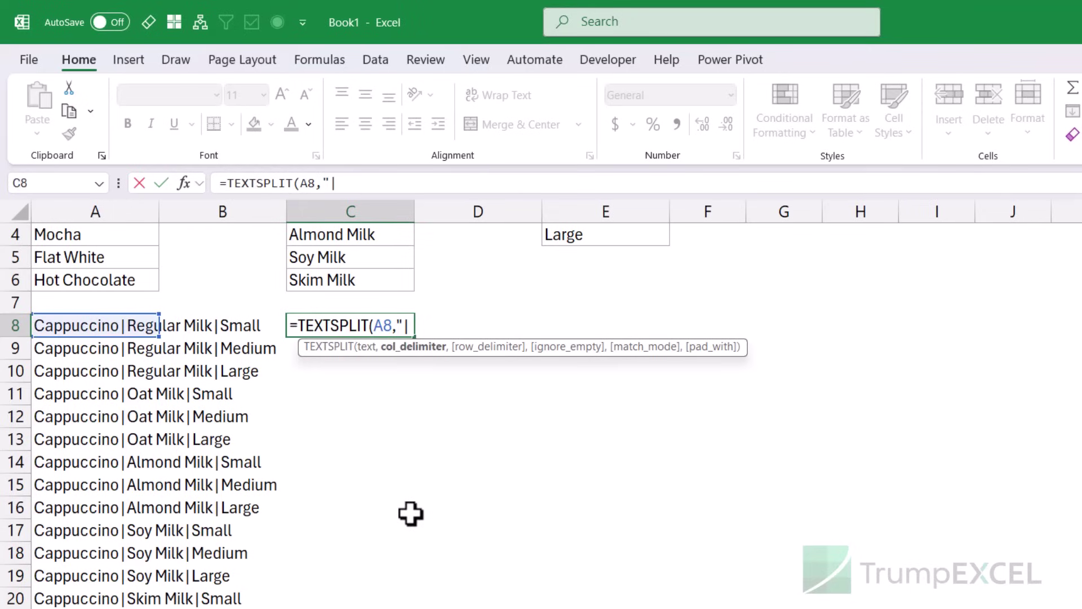
text("))
key(ctrl+Return)
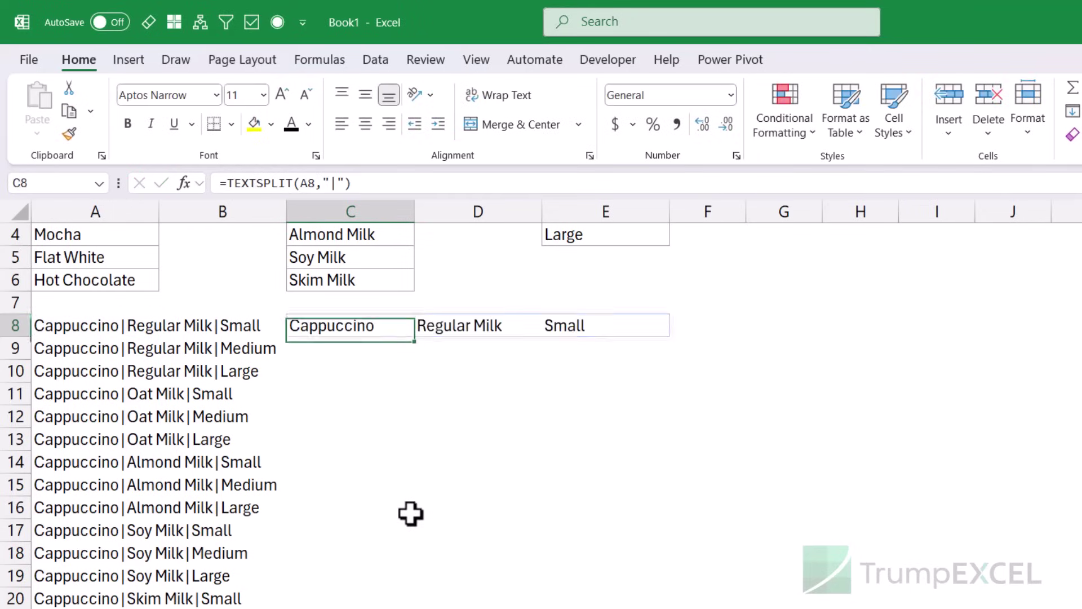
Fill the TEXTSPLIT formula from C8 down column C alongside the combinations in column A
drag(370, 323, 581, 323)
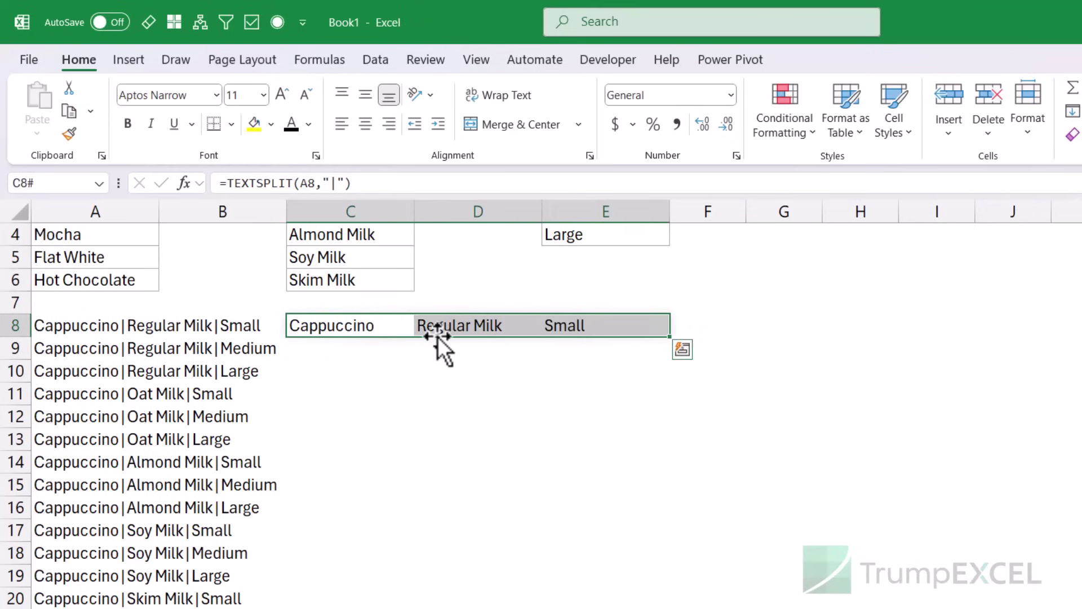
click(400, 327)
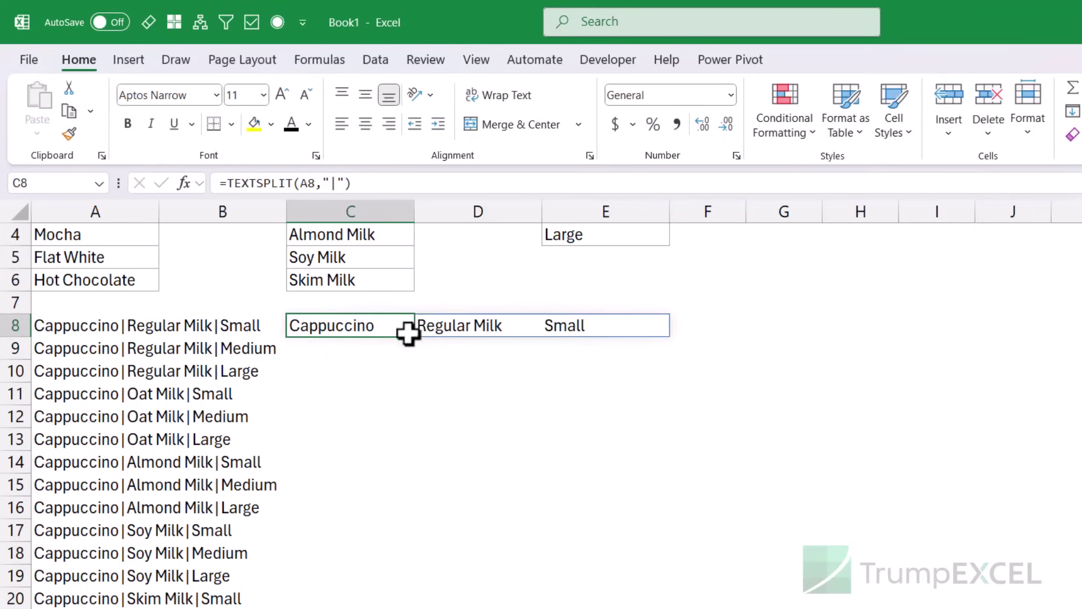
drag(413, 387, 350, 607)
scroll(495, 509, up, 20)
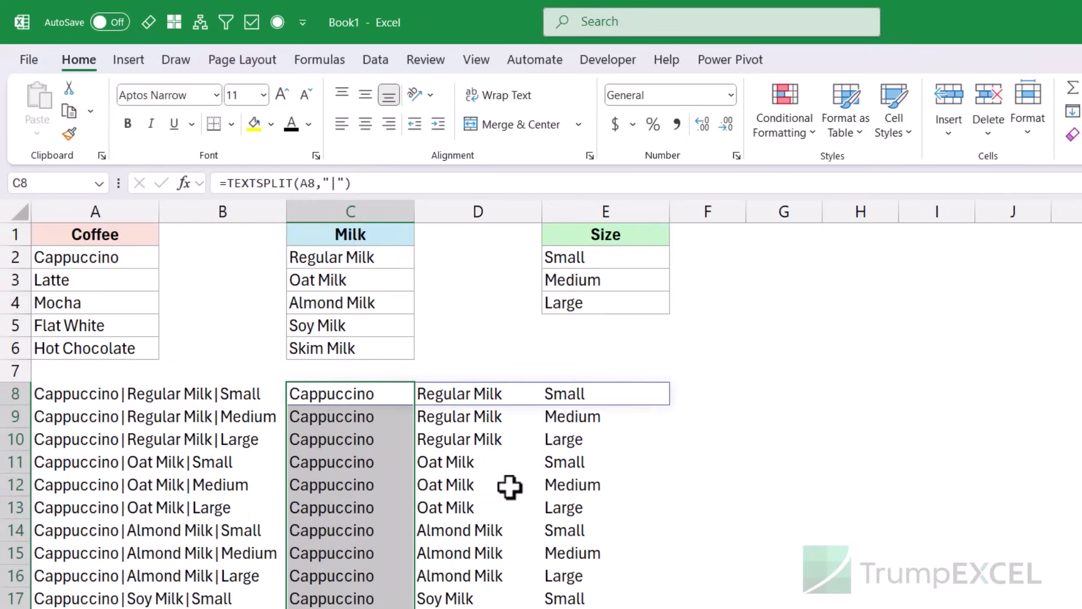
drag(135, 234, 126, 342)
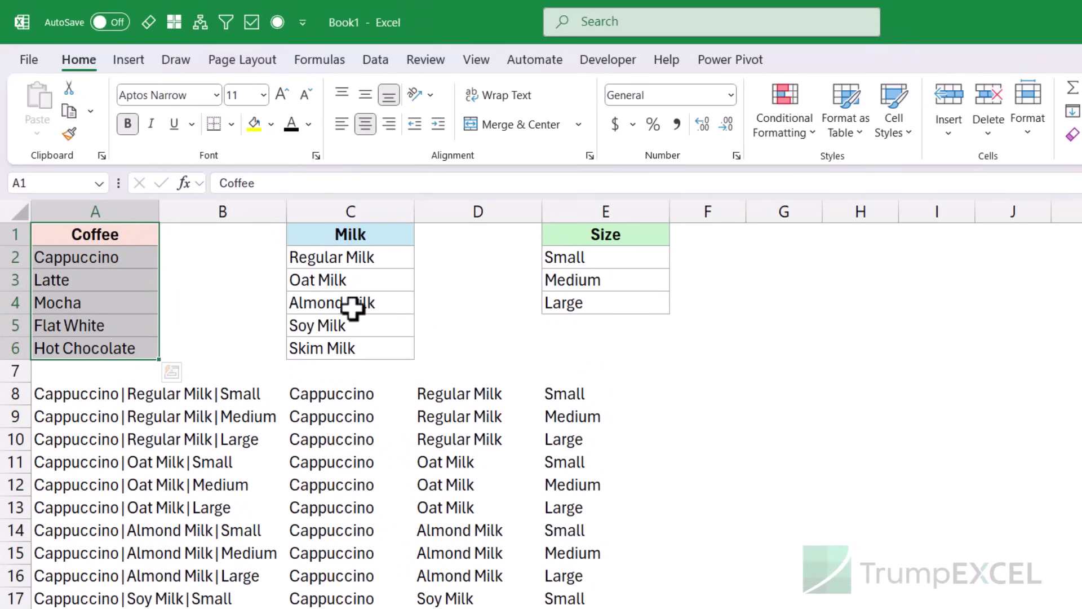
Clear the split results from C9 through column E, keeping only the TEXTSPLIT formula in C8
click(75, 396)
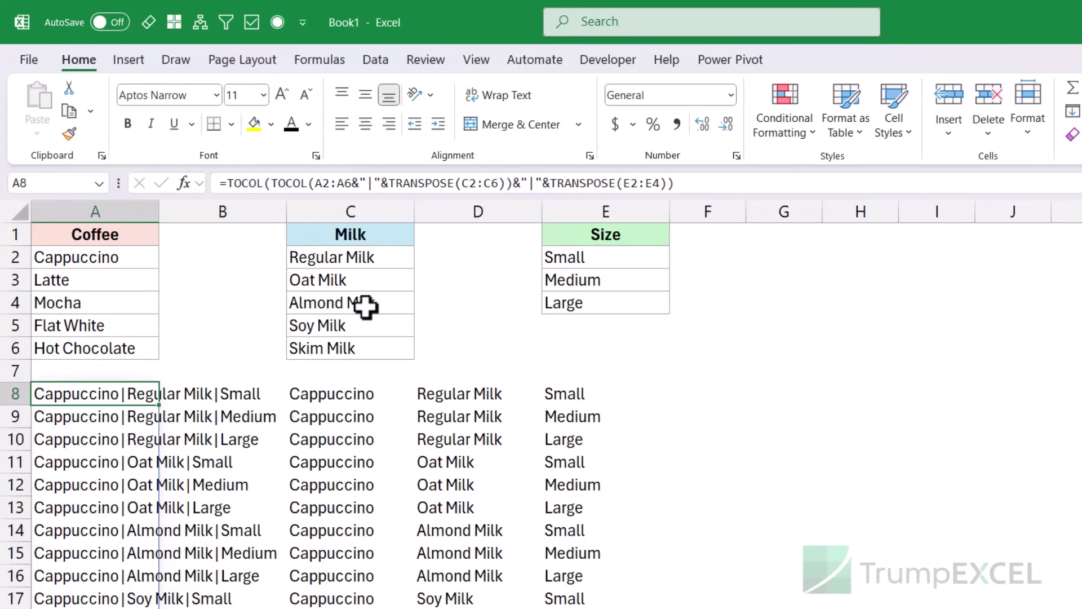
click(351, 397)
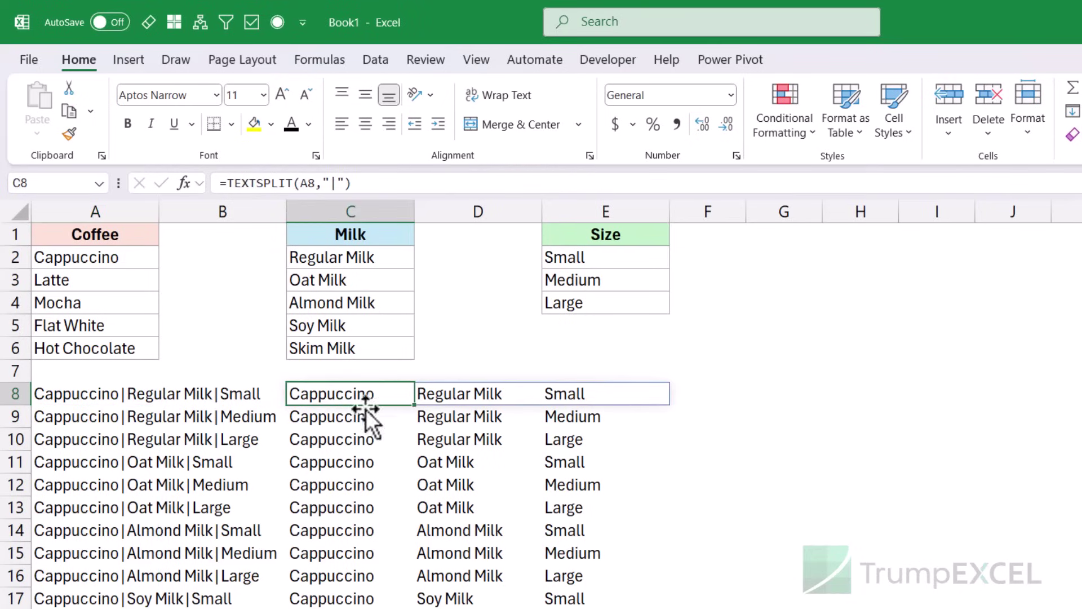
click(362, 418)
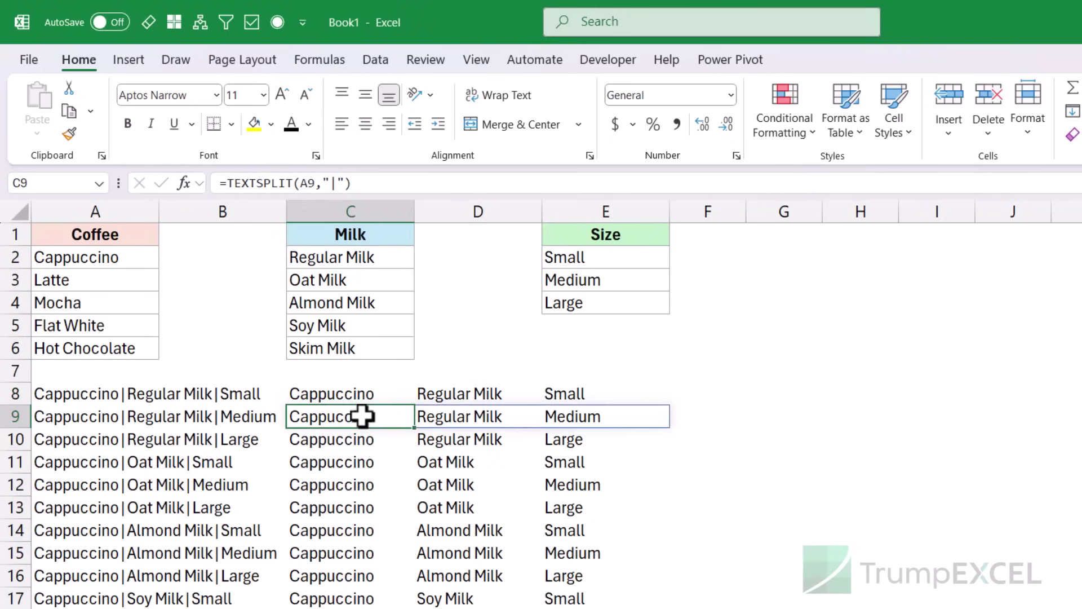
key(ctrl+shift+Down)
key(ctrl+shift+Right)
key(Delete)
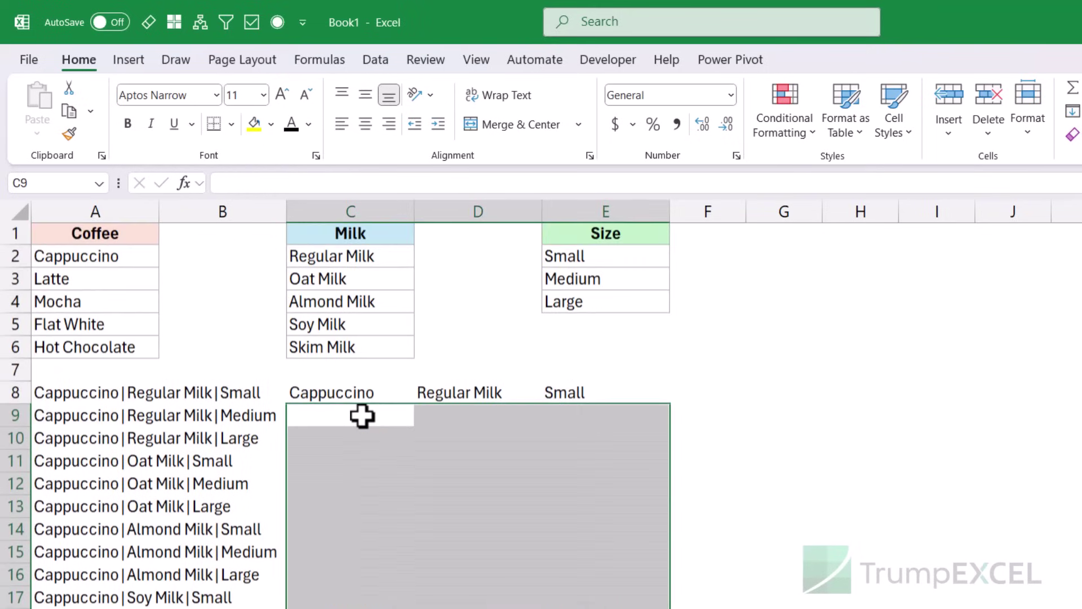
Try to split all combinations with one spilling formula by entering =TEXTSPLIT(A8#,"|") in cell C8
key(Up)
double_click(395, 393)
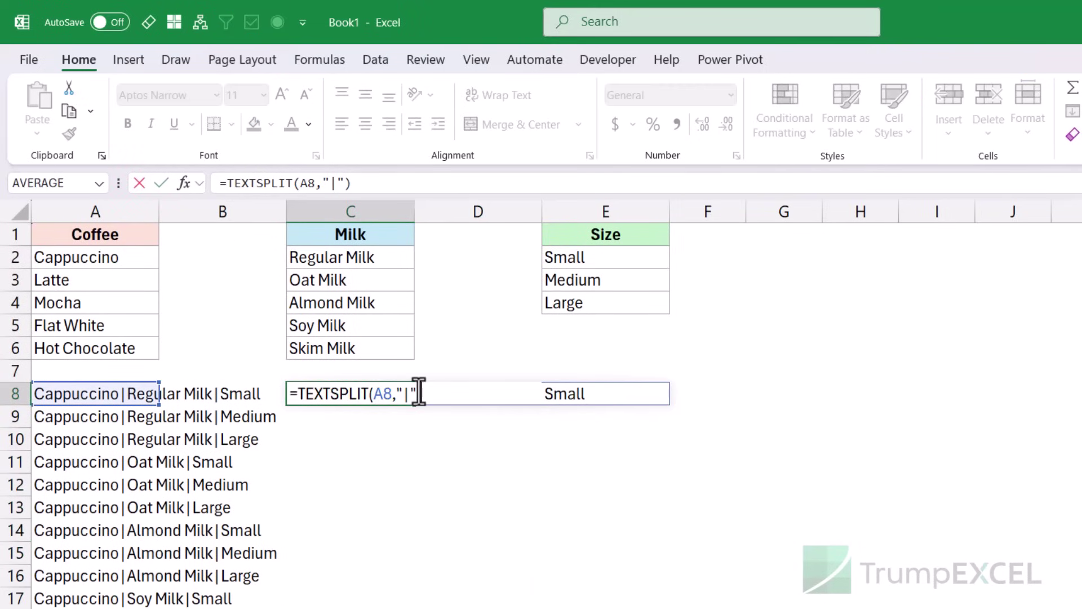
key(Escape)
double_click(359, 396)
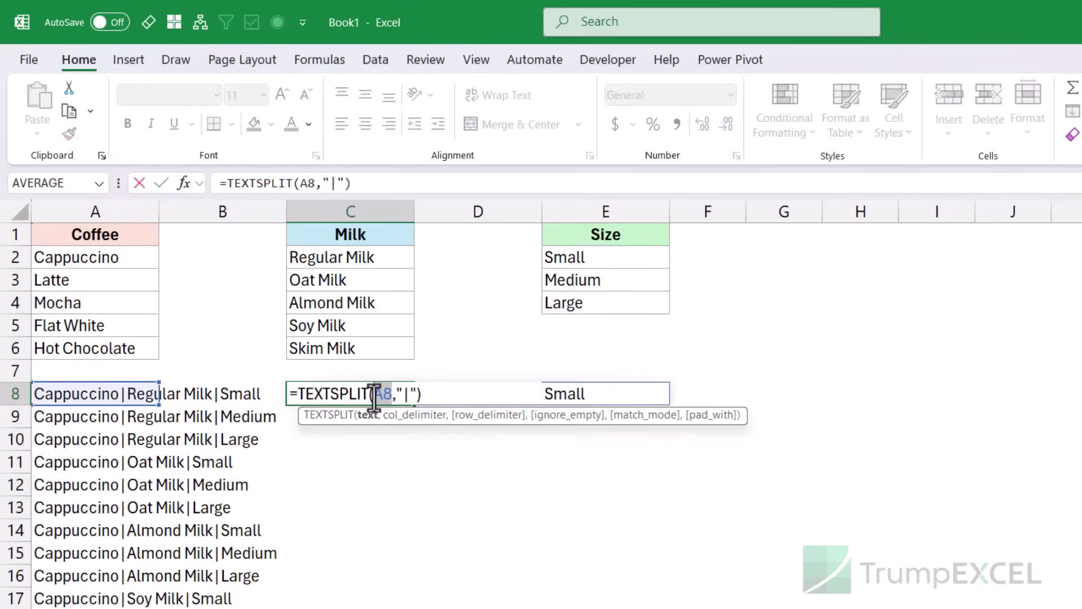
key(BackSpace)
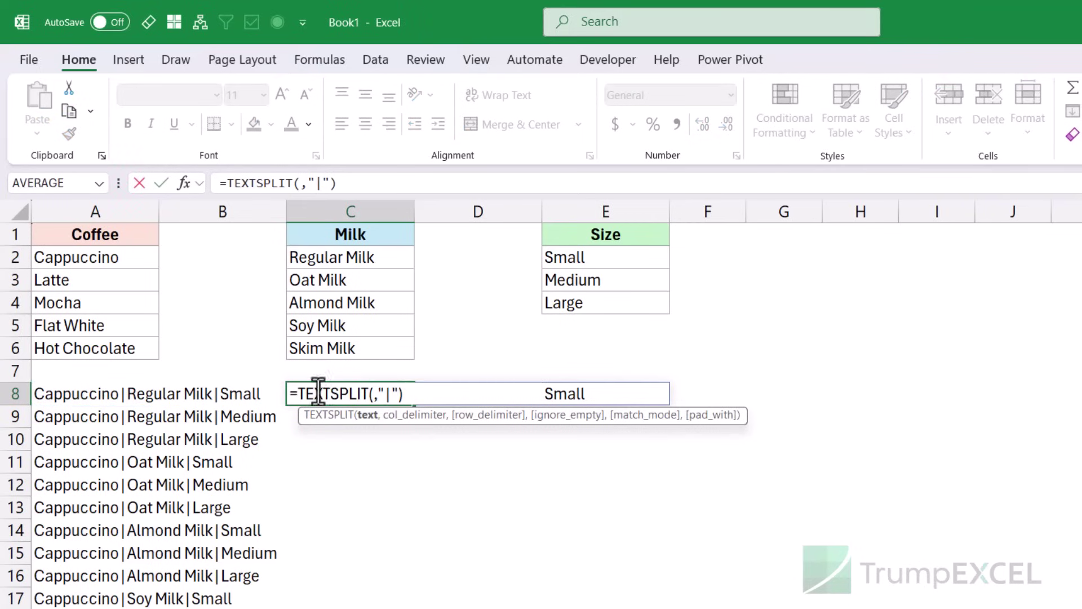
click(87, 393)
key(ctrl+shift+Down)
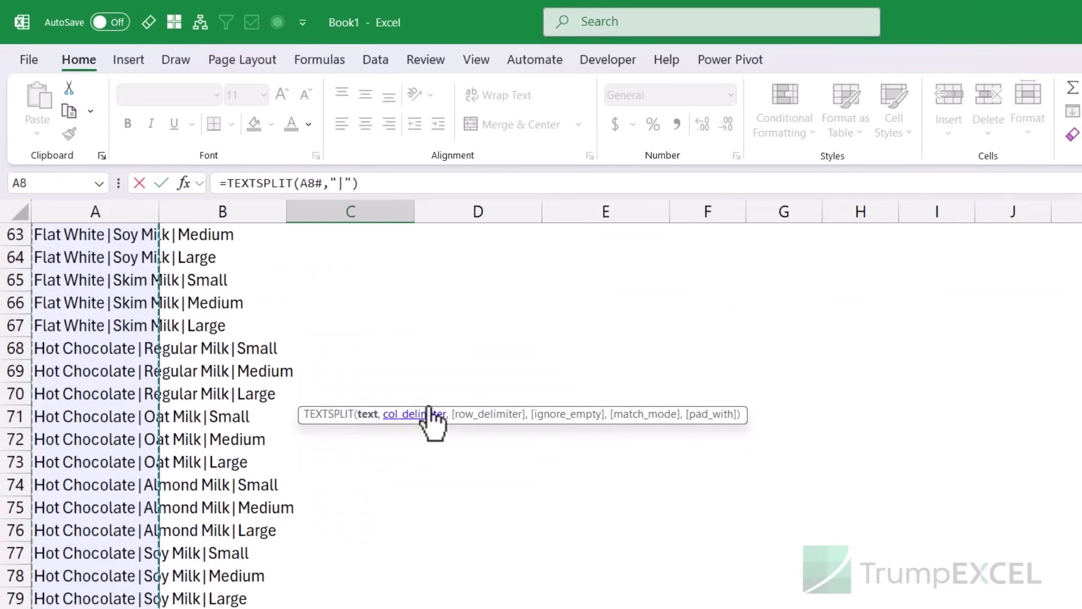
scroll(515, 324, up, 20)
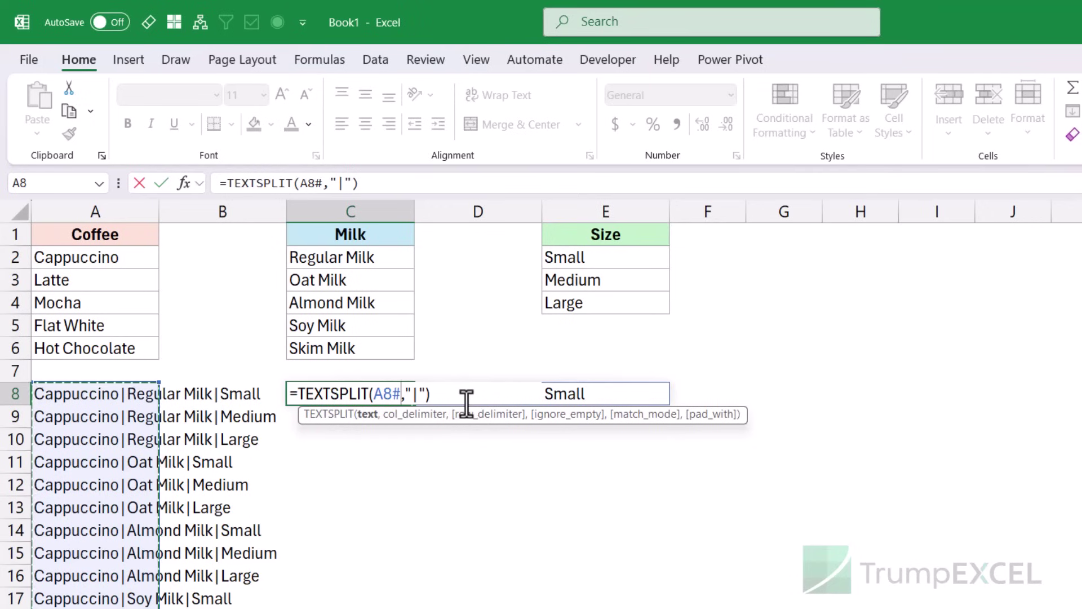
key(Return)
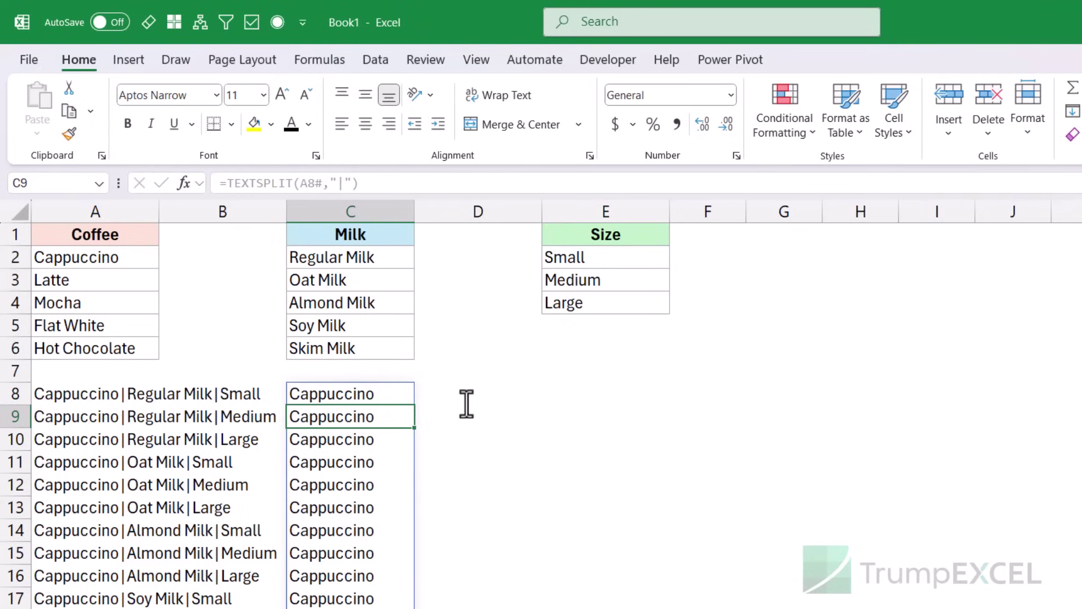
Undo the spill-range reference in C8 and check the restored TEXTSPLIT formula
key(Up)
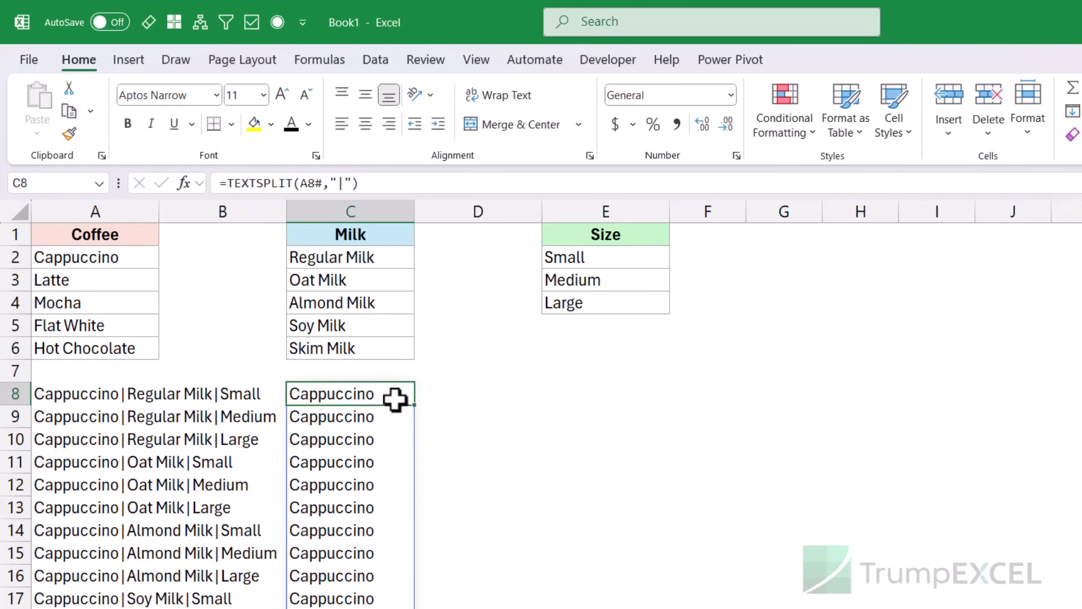
drag(394, 399, 580, 391)
mouse_move(385, 398)
mouse_down()
mouse_move(380, 532)
mouse_move(367, 437)
mouse_move(377, 386)
mouse_up()
key(ctrl+z)
key(F2)
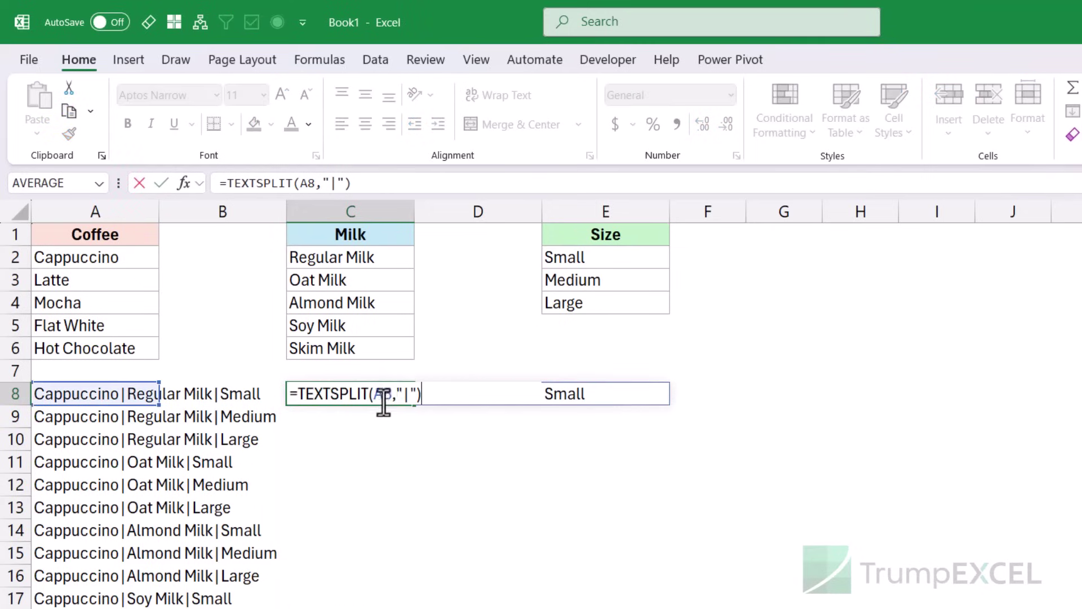
key(Escape)
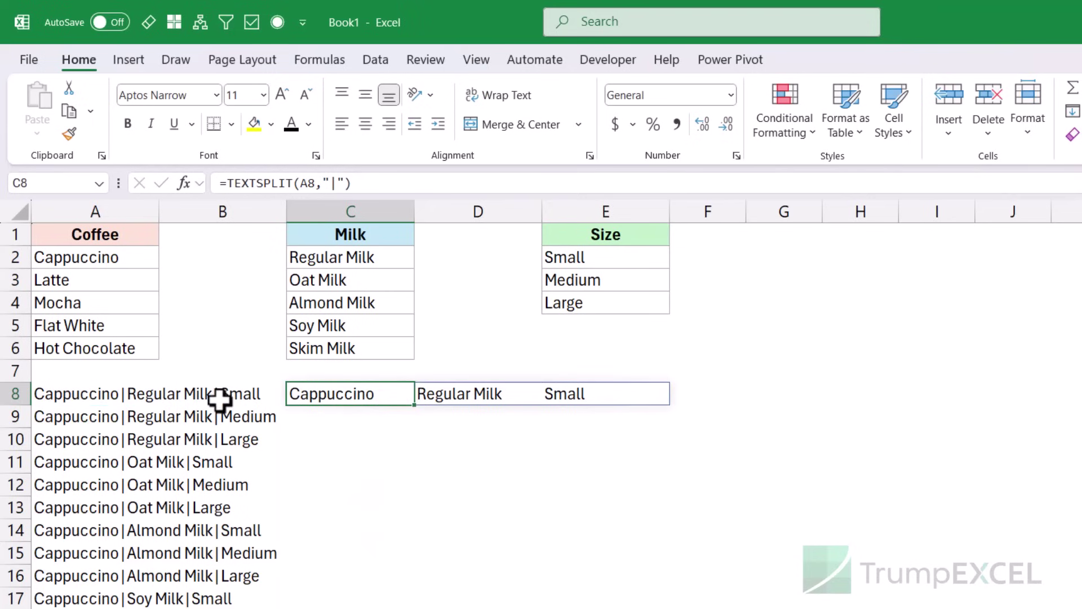
Fill the =TEXTSPLIT(A8,"|") formula from C8 down column C to split every combination in column A
click(73, 396)
click(336, 399)
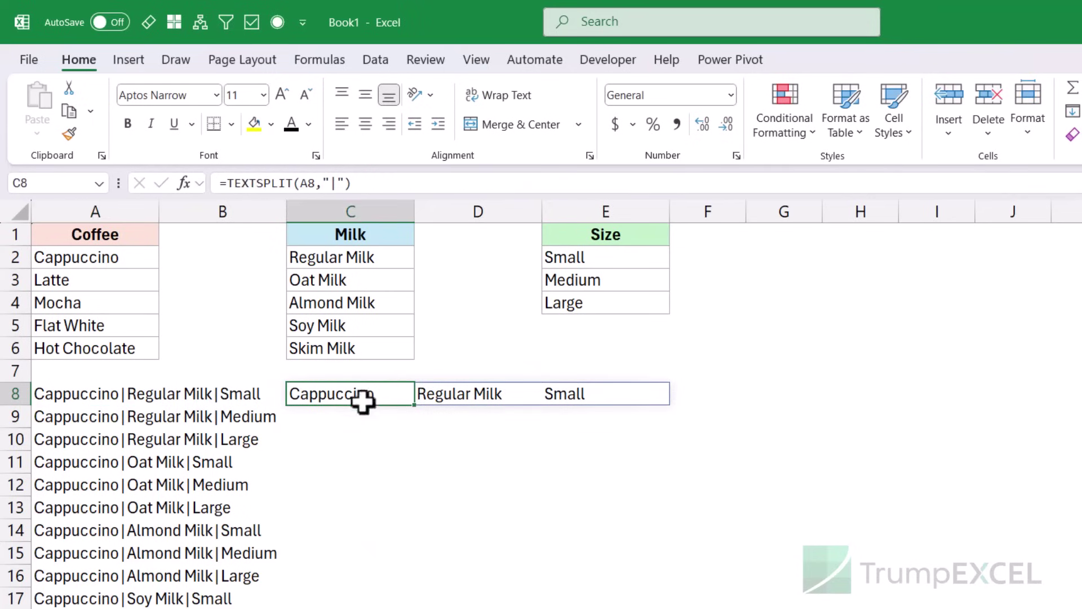
drag(414, 409, 414, 607)
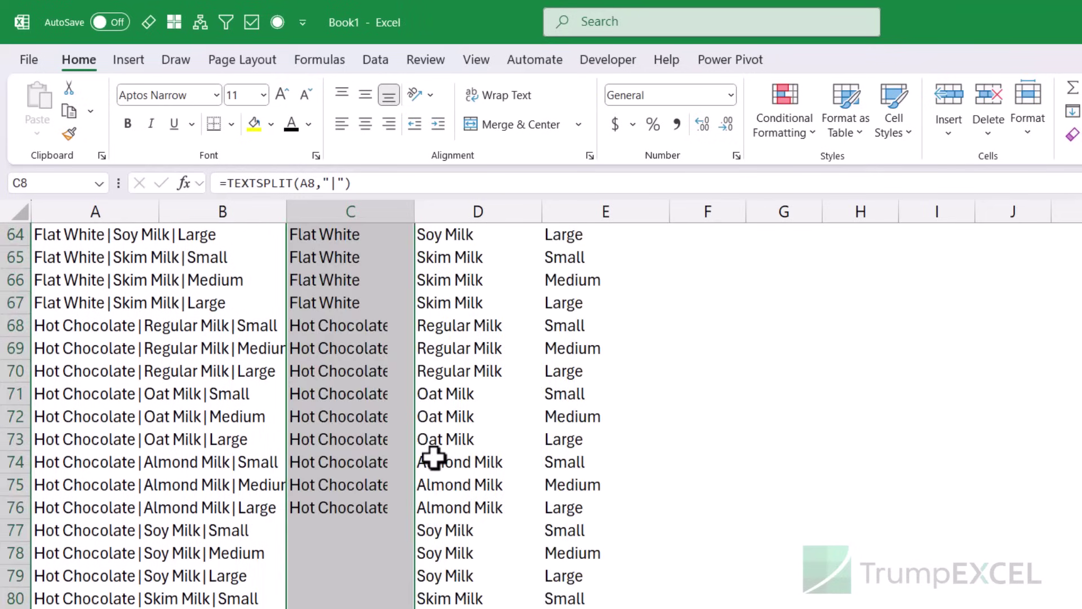
scroll(459, 423, up, 20)
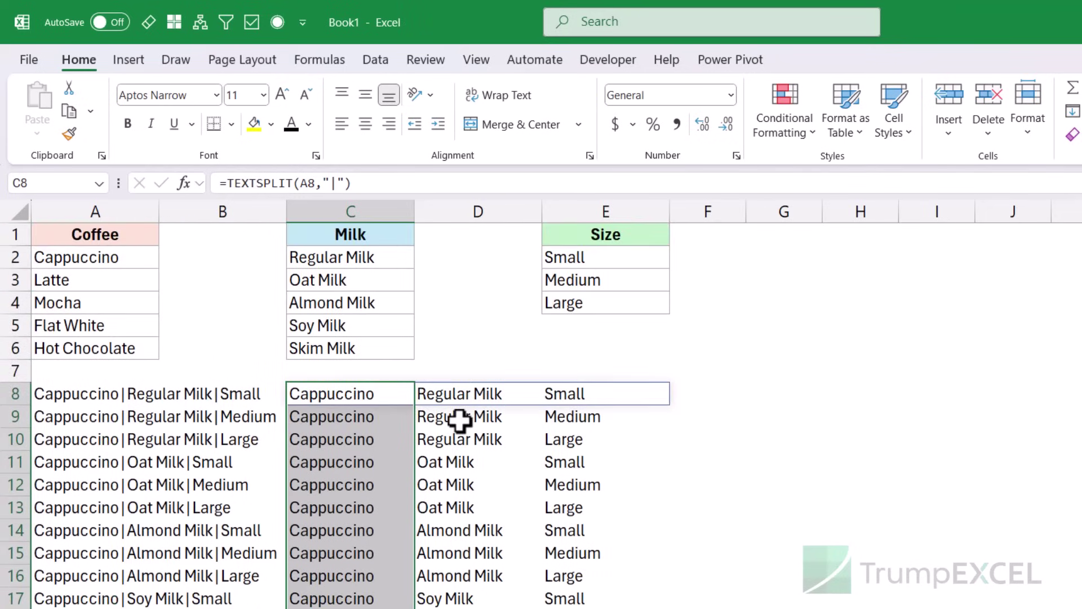